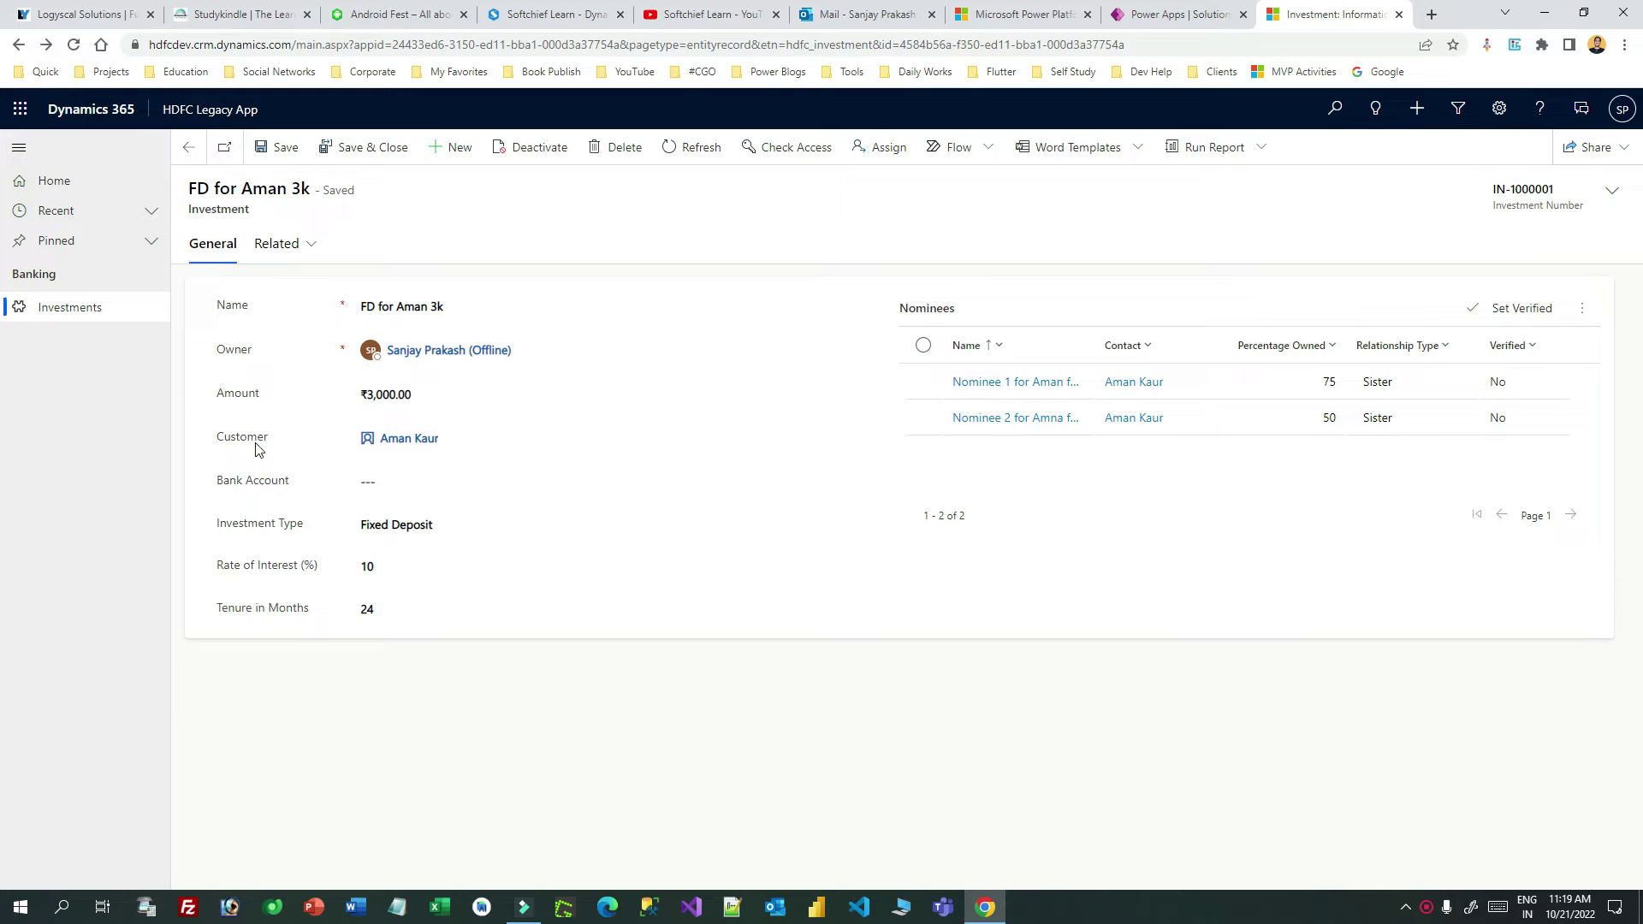
{"action": "left_click_drag", "start_coordinate": [199, 211], "coordinate": [325, 214]}
{"action": "left_click_drag", "start_coordinate": [219, 437], "coordinate": [297, 491]}
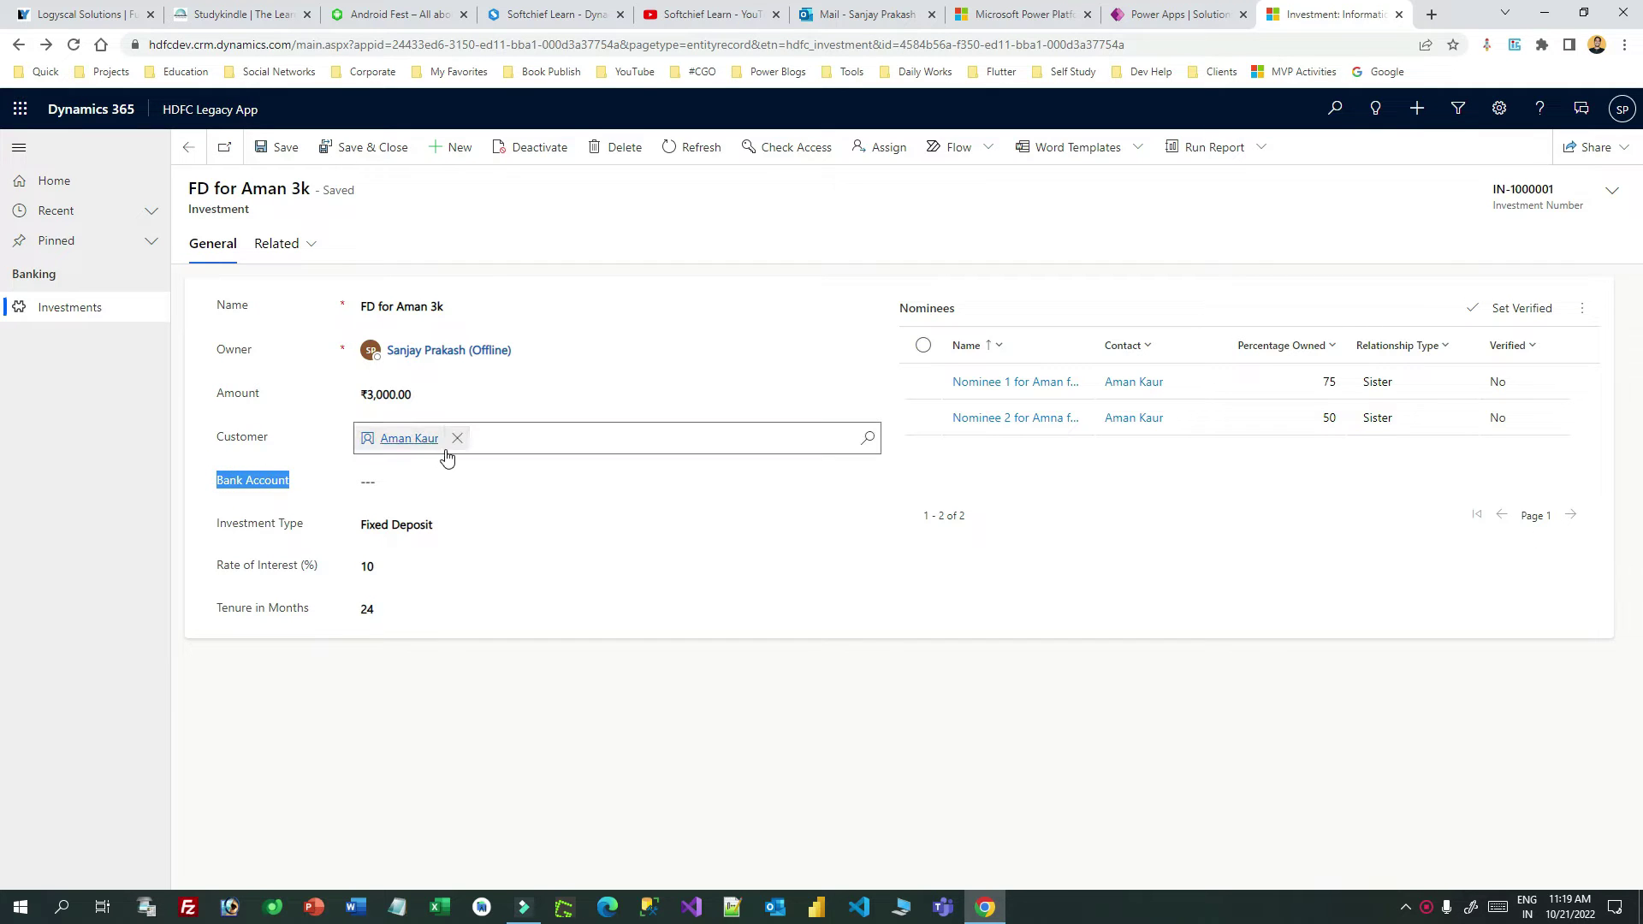
{"action": "left_click_drag", "start_coordinate": [223, 437], "coordinate": [274, 443]}
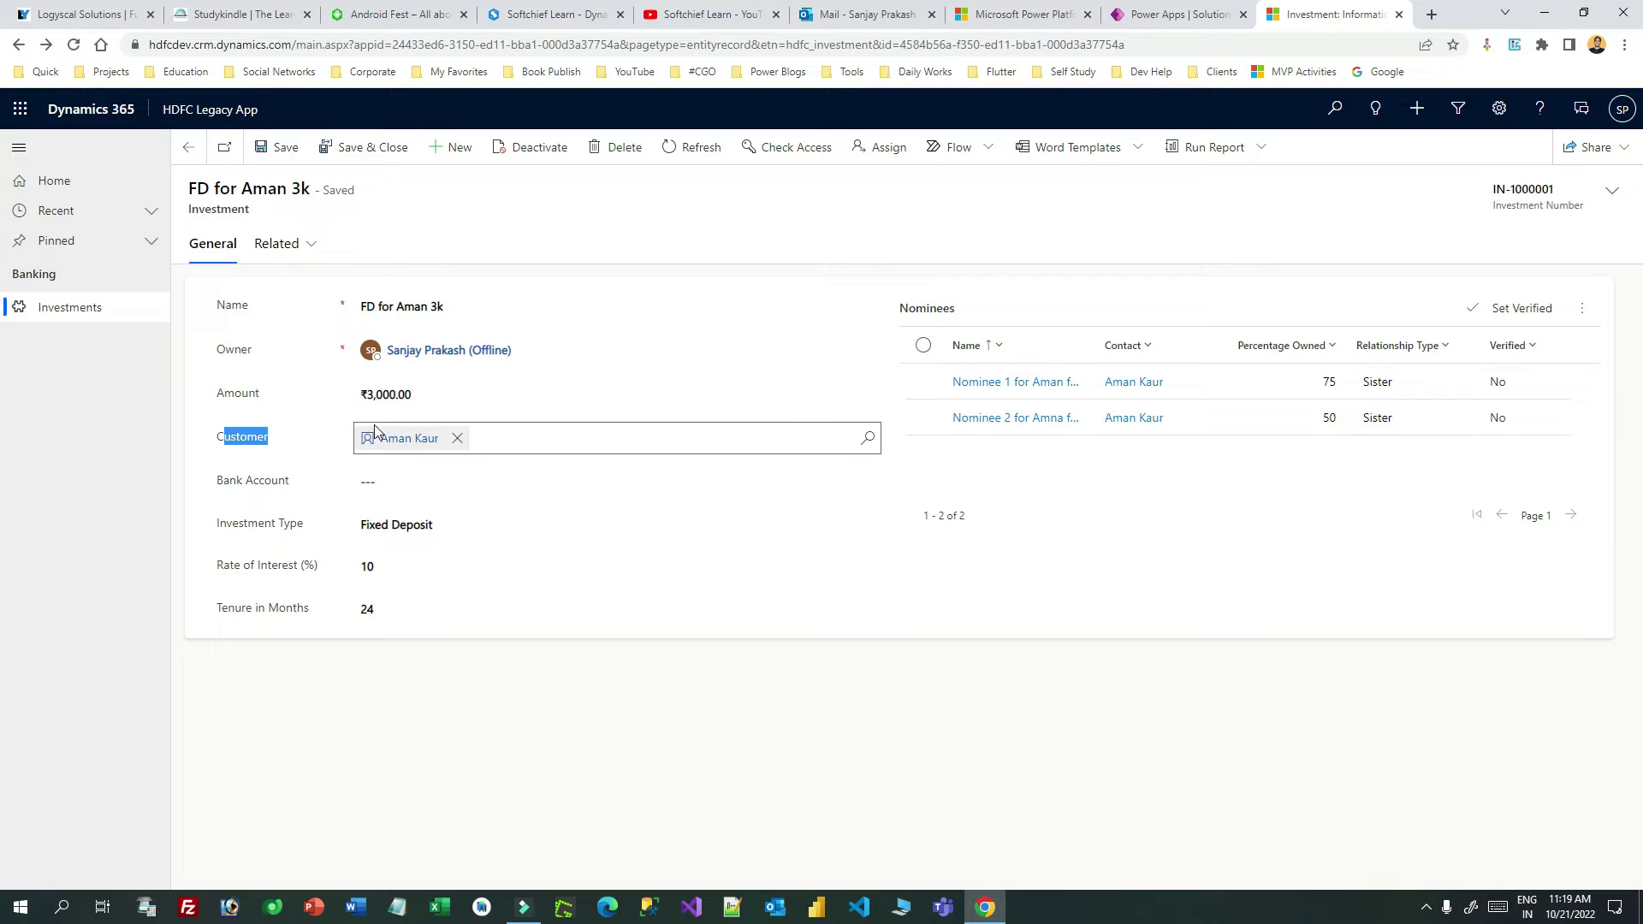
{"action": "left_click", "coordinate": [457, 438]}
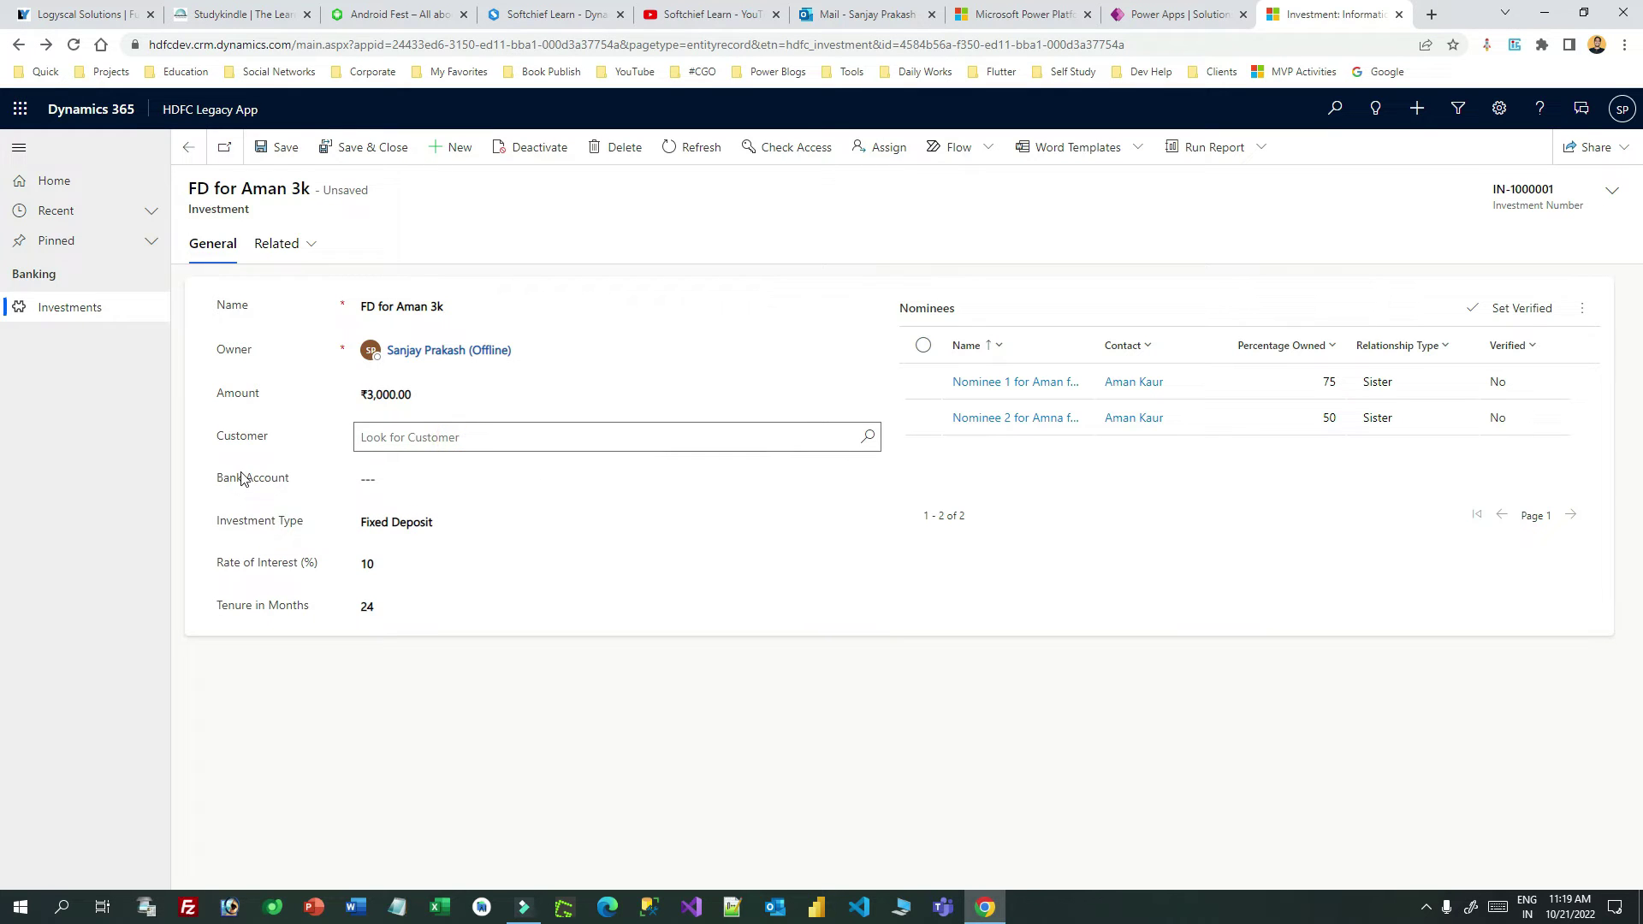
Step: Browse the full customer list without choosing anyone, then view the Bank Account lookup's options
{"action": "left_click", "coordinate": [415, 437]}
{"action": "left_click", "coordinate": [868, 437]}
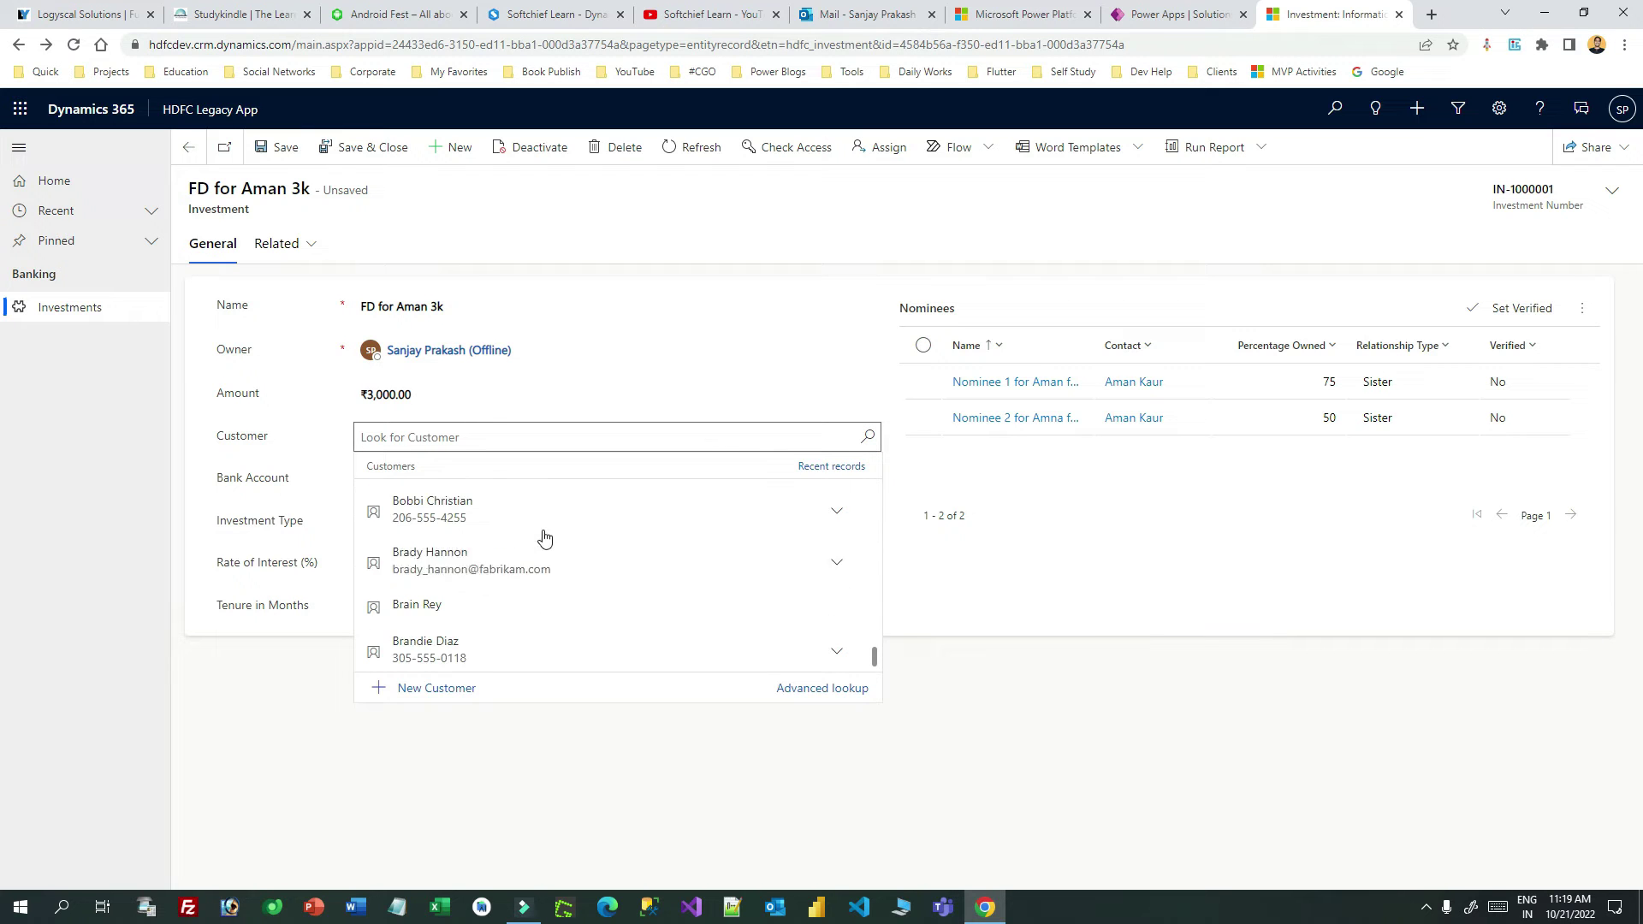
{"action": "left_click", "coordinate": [241, 481]}
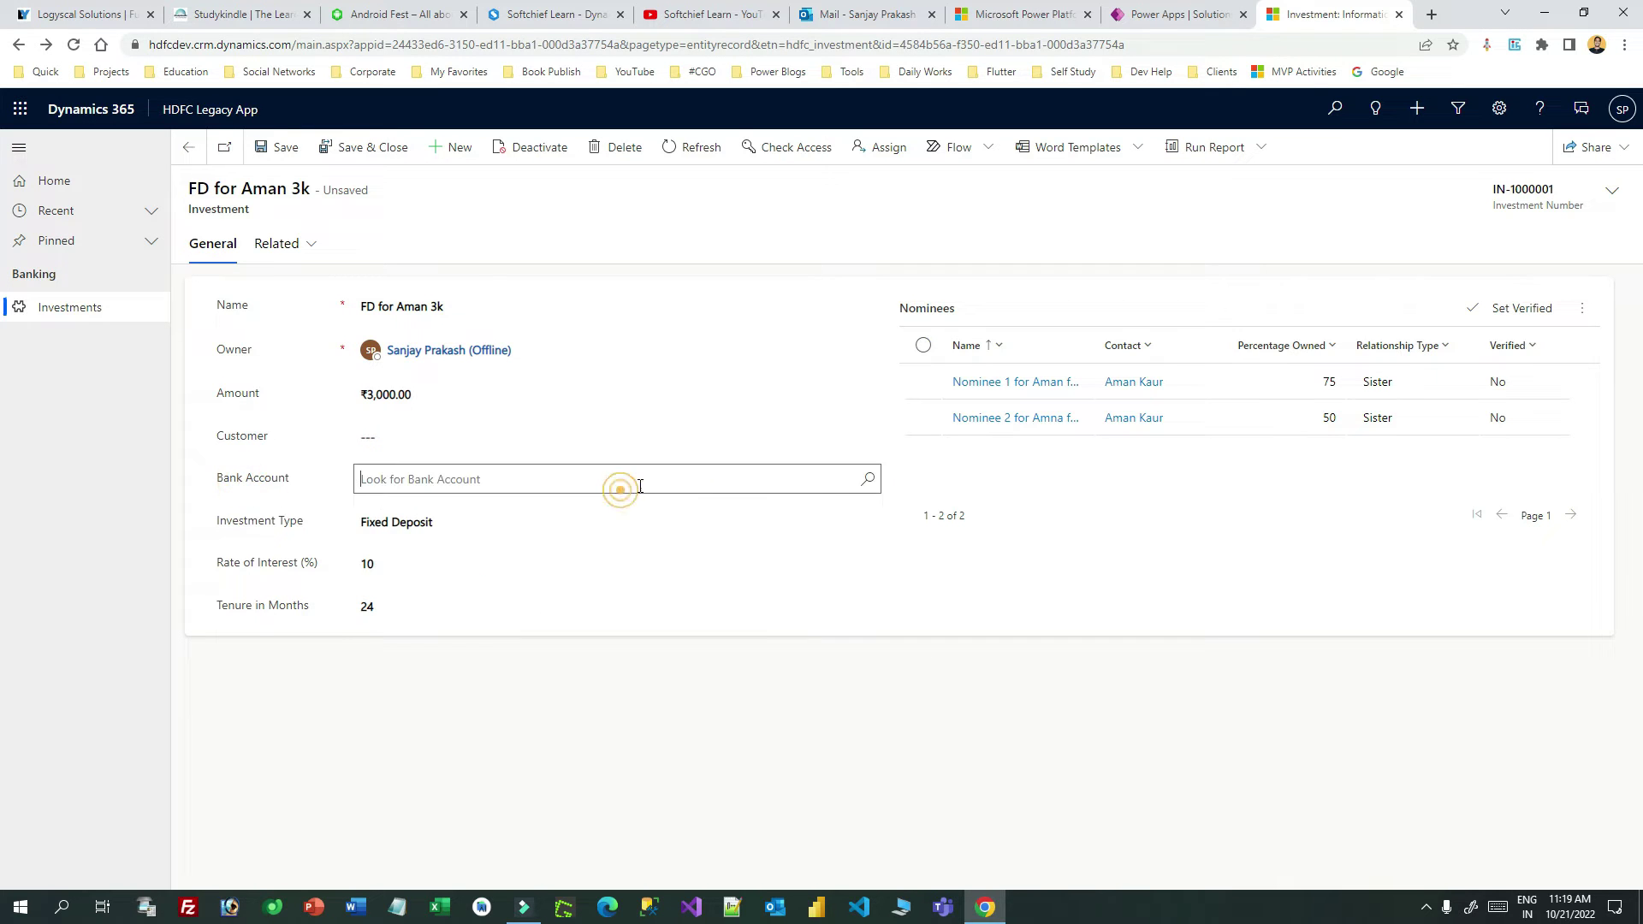
{"action": "left_click", "coordinate": [869, 480]}
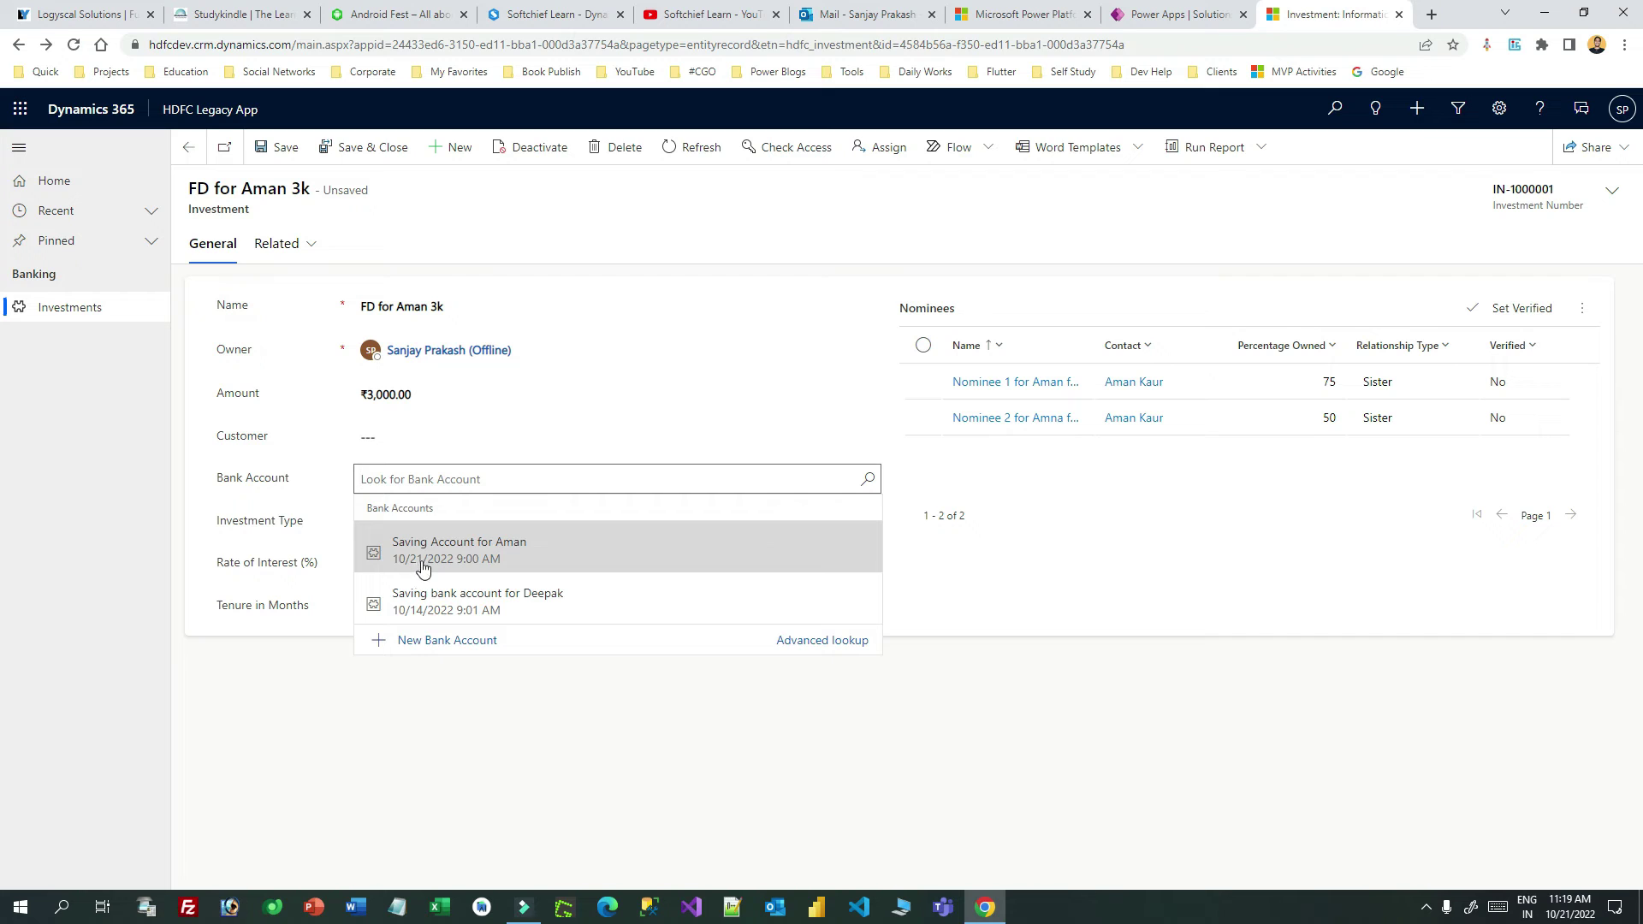
{"action": "left_click", "coordinate": [402, 437]}
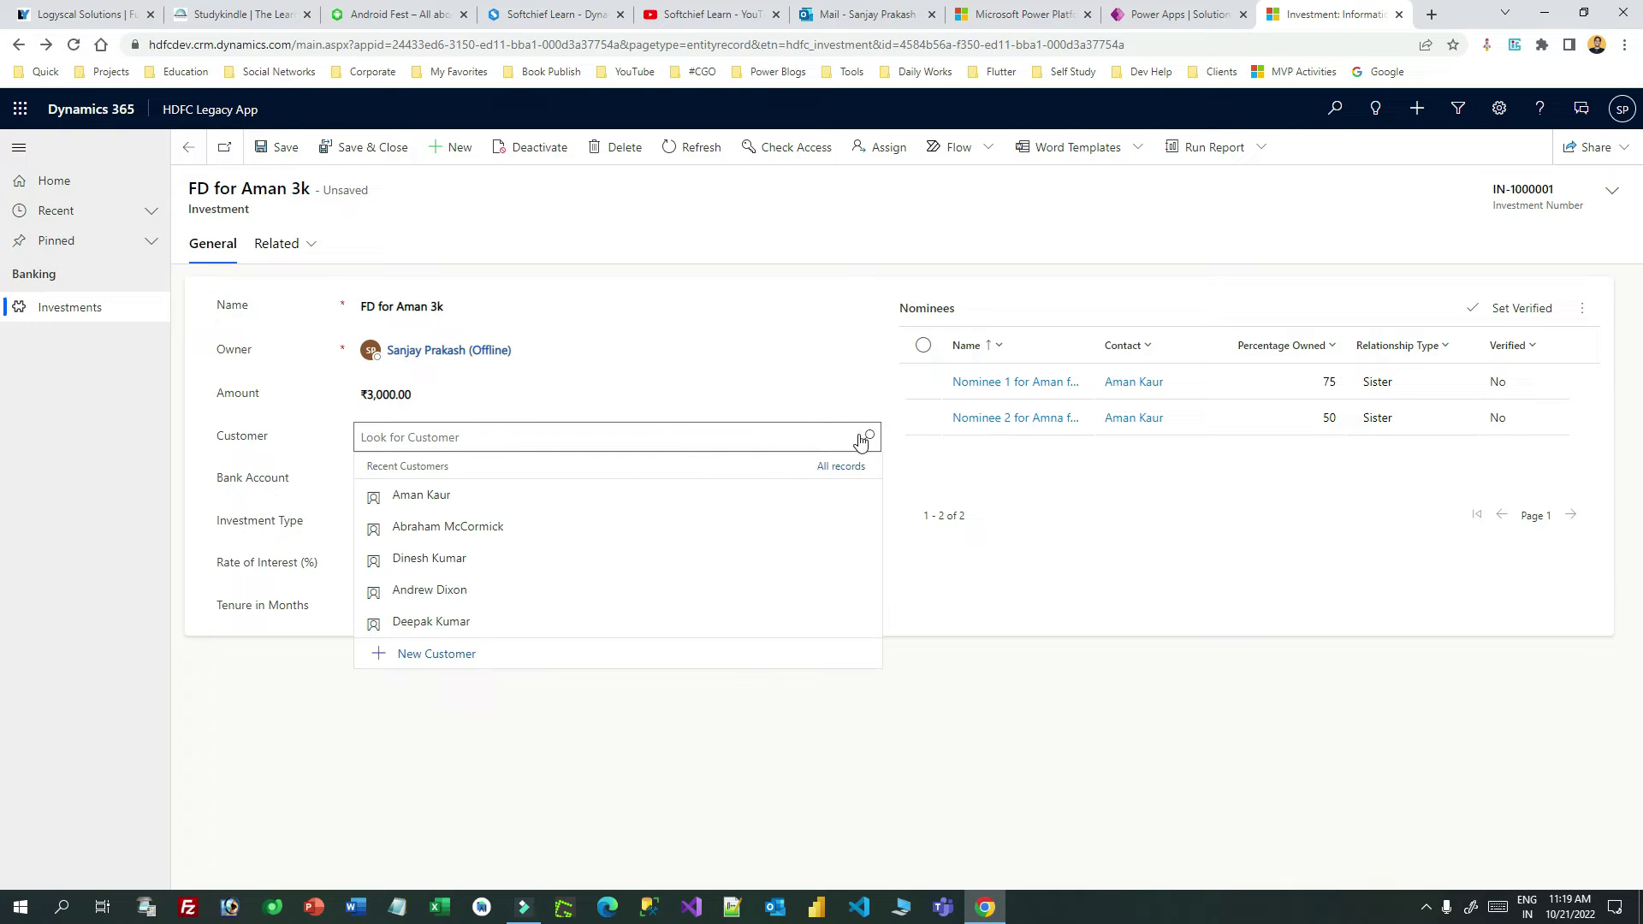
{"action": "left_click", "coordinate": [498, 493]}
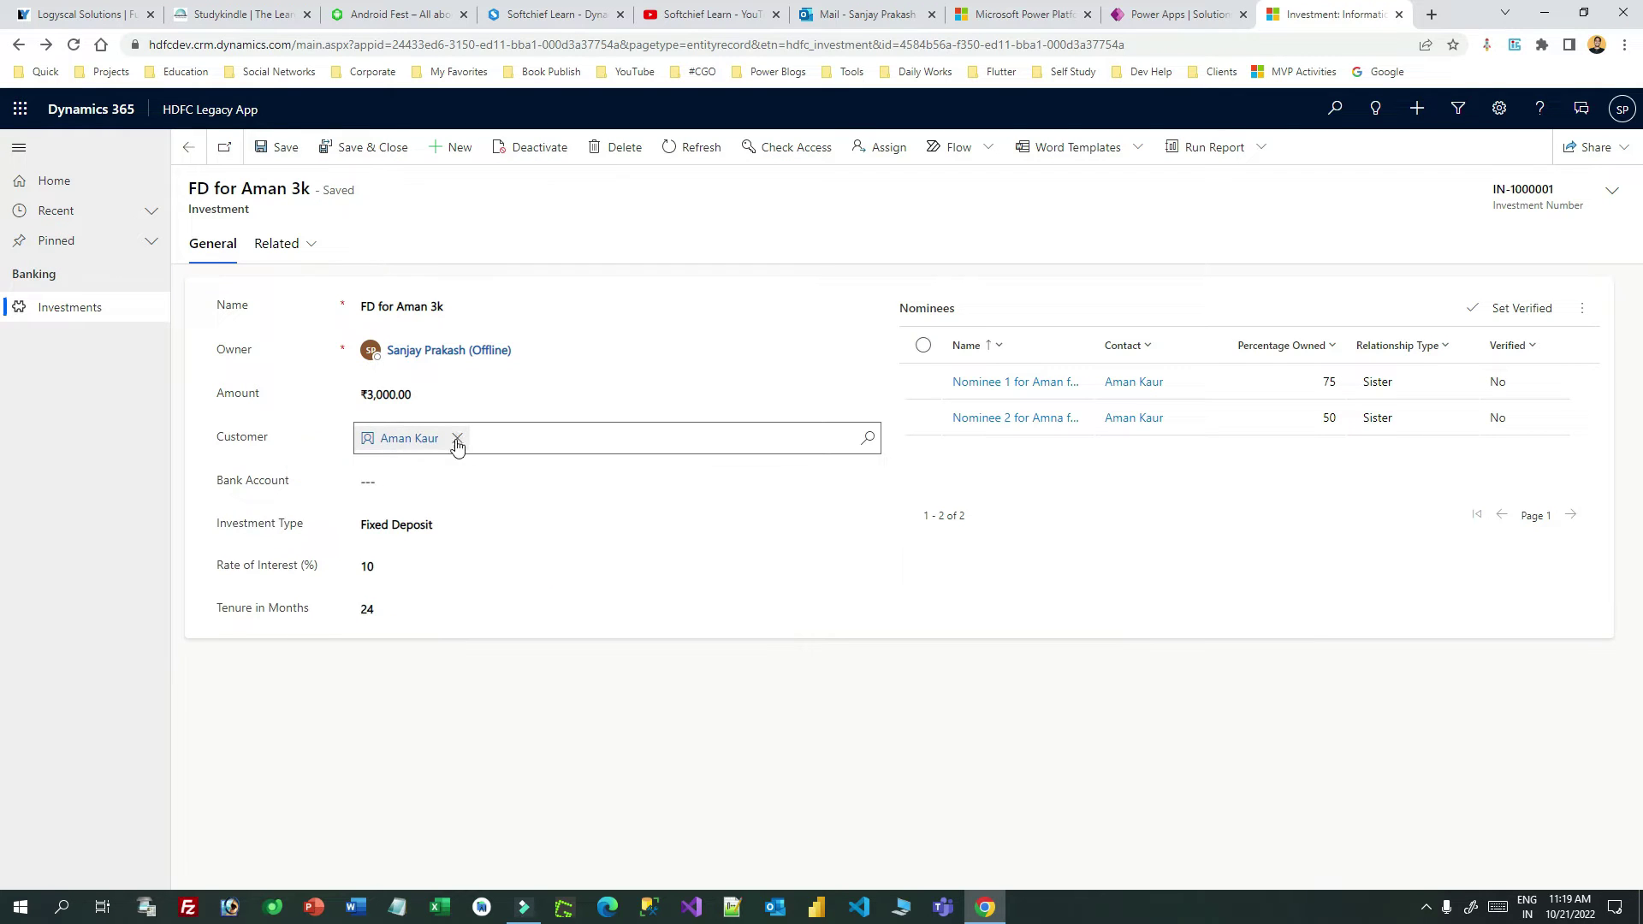
{"action": "left_click", "coordinate": [411, 486]}
{"action": "left_click", "coordinate": [863, 486]}
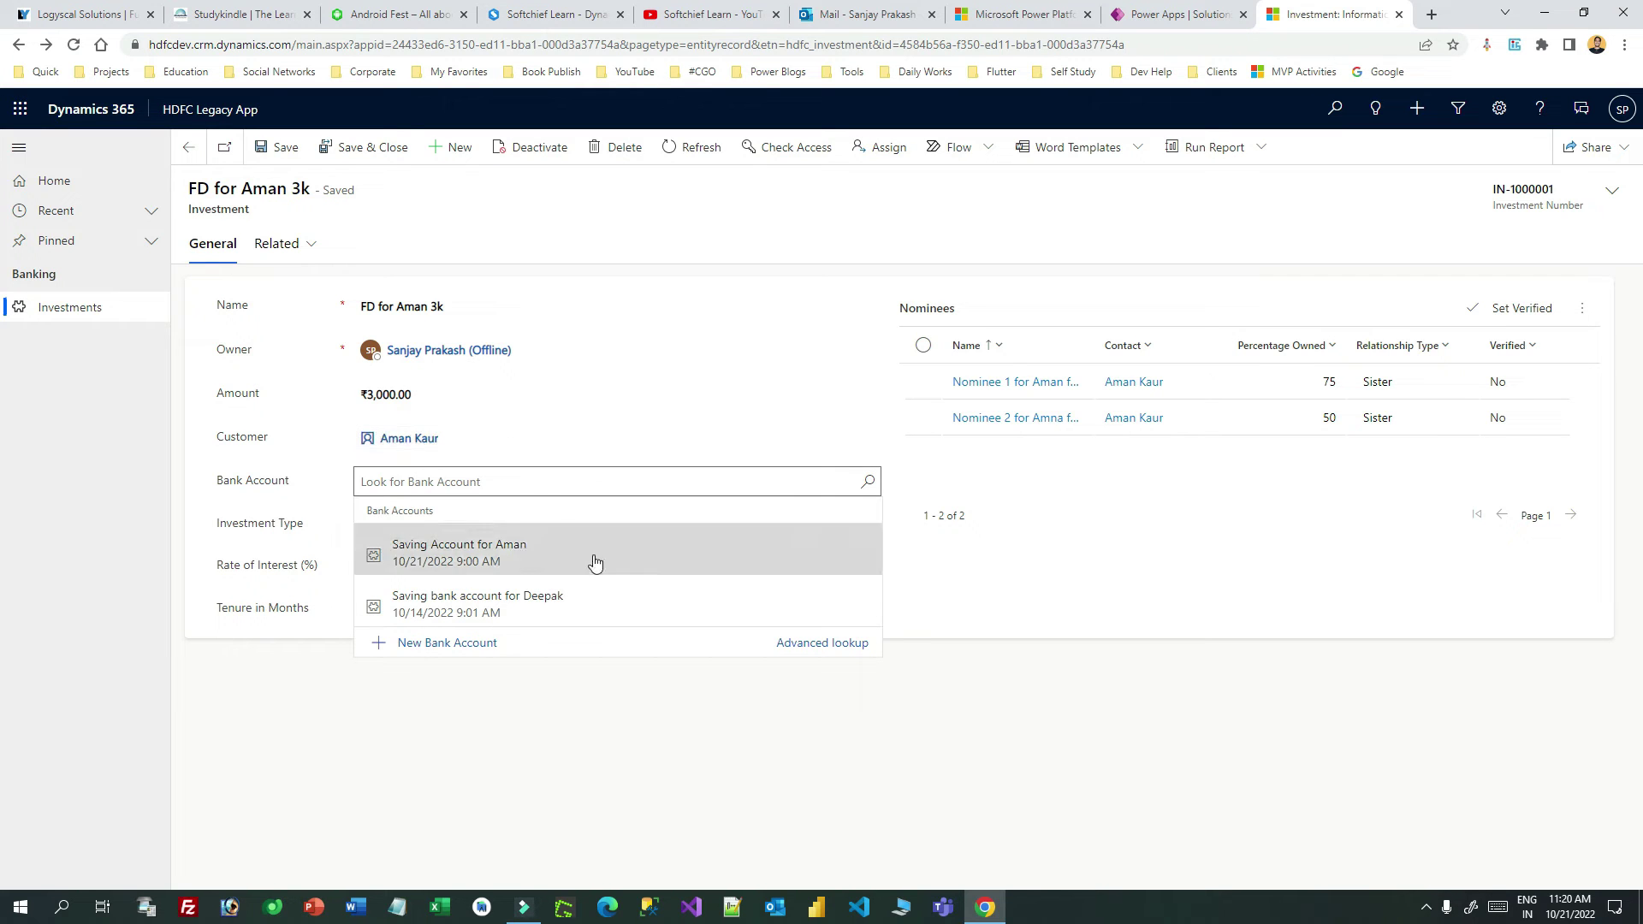
Step: Select 'Saving bank account for Deepak', then clear it and list the bank accounts again
{"action": "left_click", "coordinate": [573, 617]}
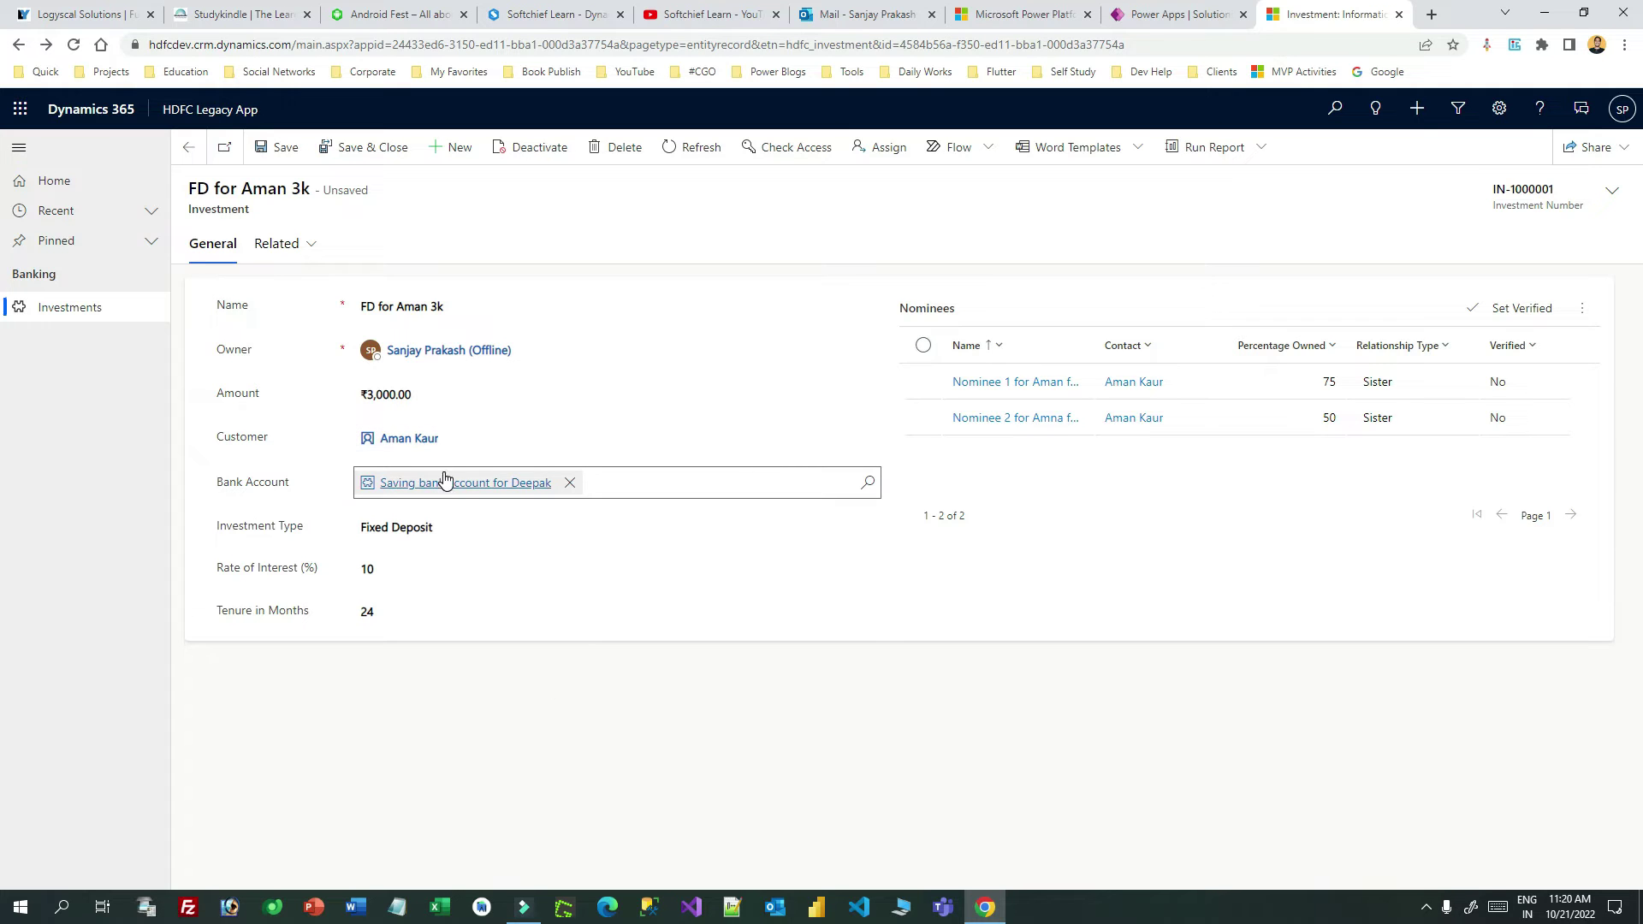
{"action": "left_click", "coordinate": [569, 483]}
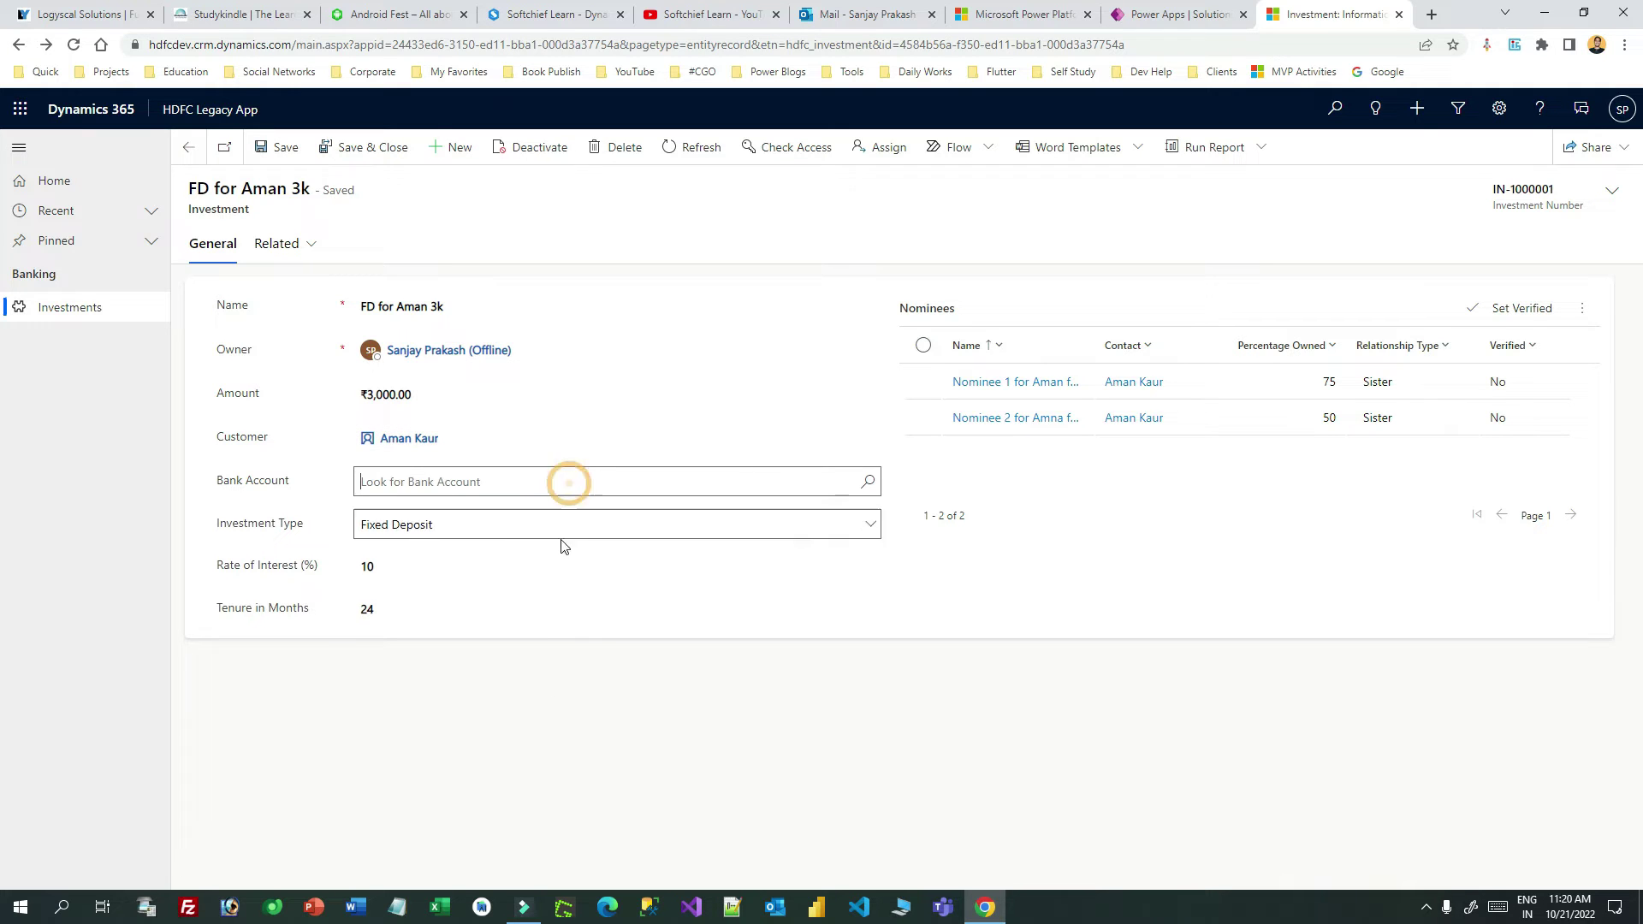
{"action": "left_click", "coordinate": [476, 476]}
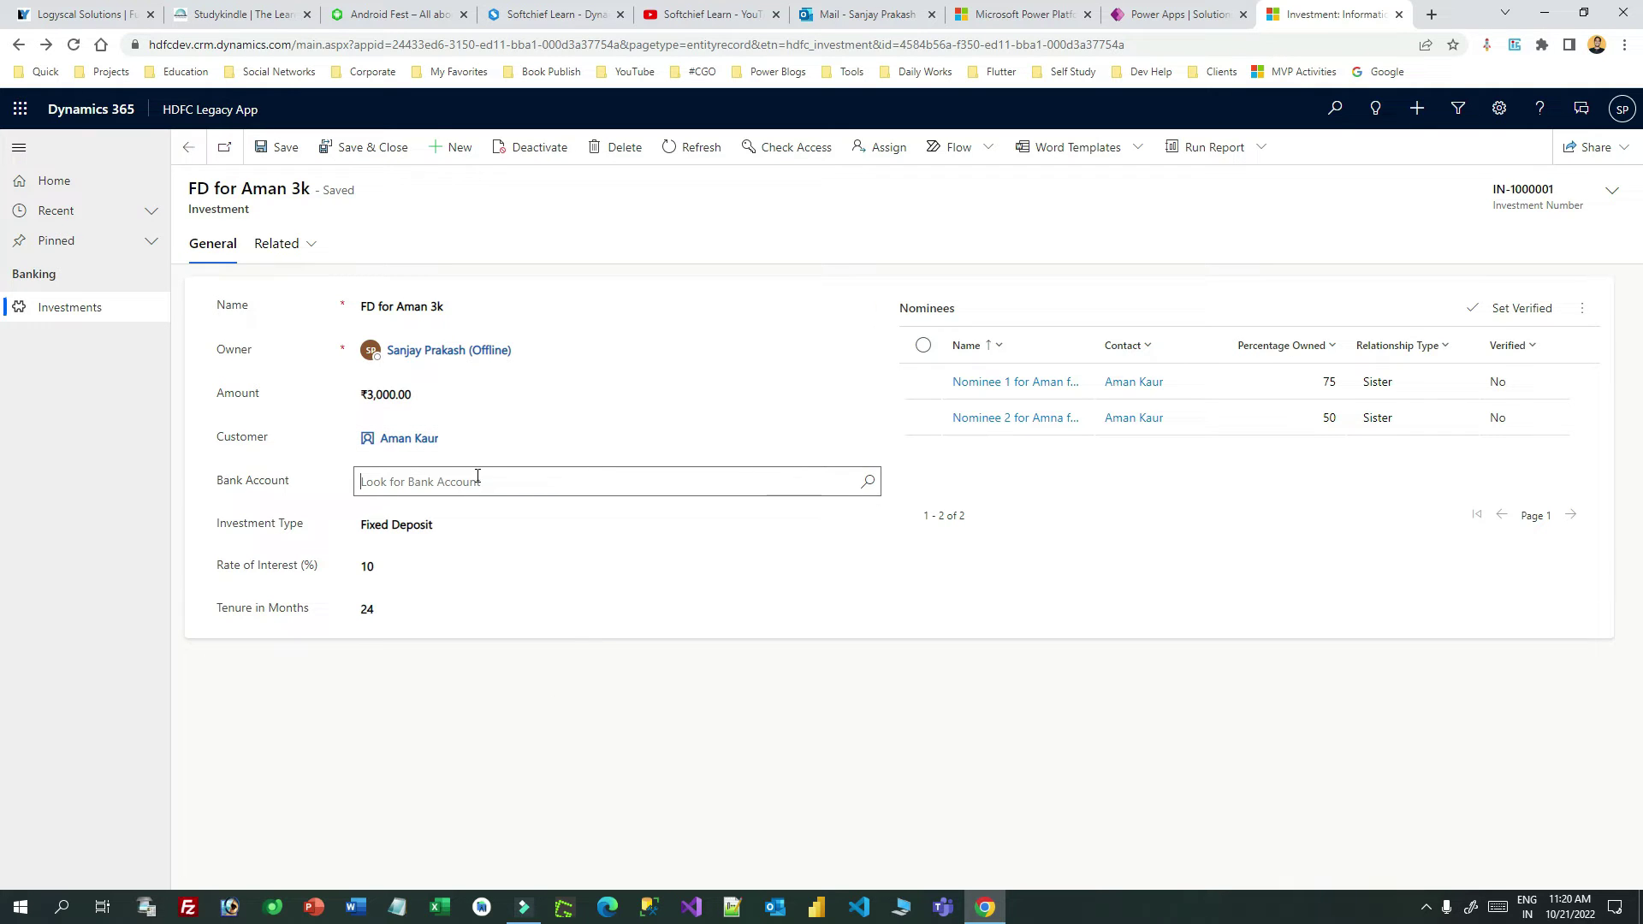
{"action": "left_click", "coordinate": [869, 484]}
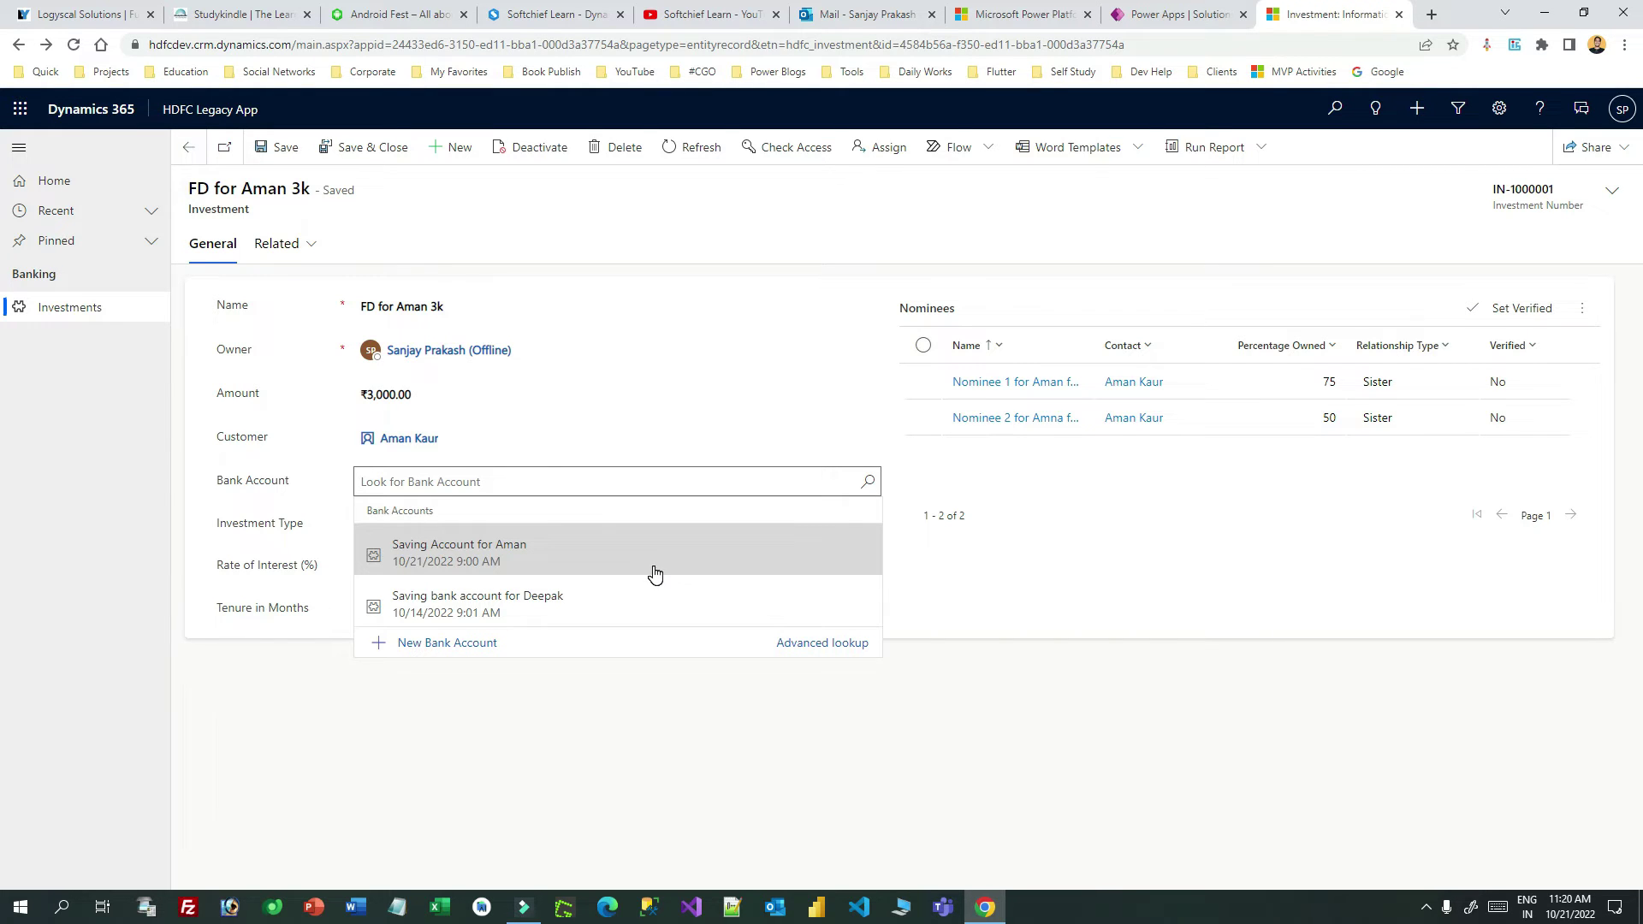
Step: Dismiss the list, highlight the Bank Account label, and go to the Investment forms list in Power Apps
{"action": "left_click_drag", "start_coordinate": [198, 210], "coordinate": [287, 223]}
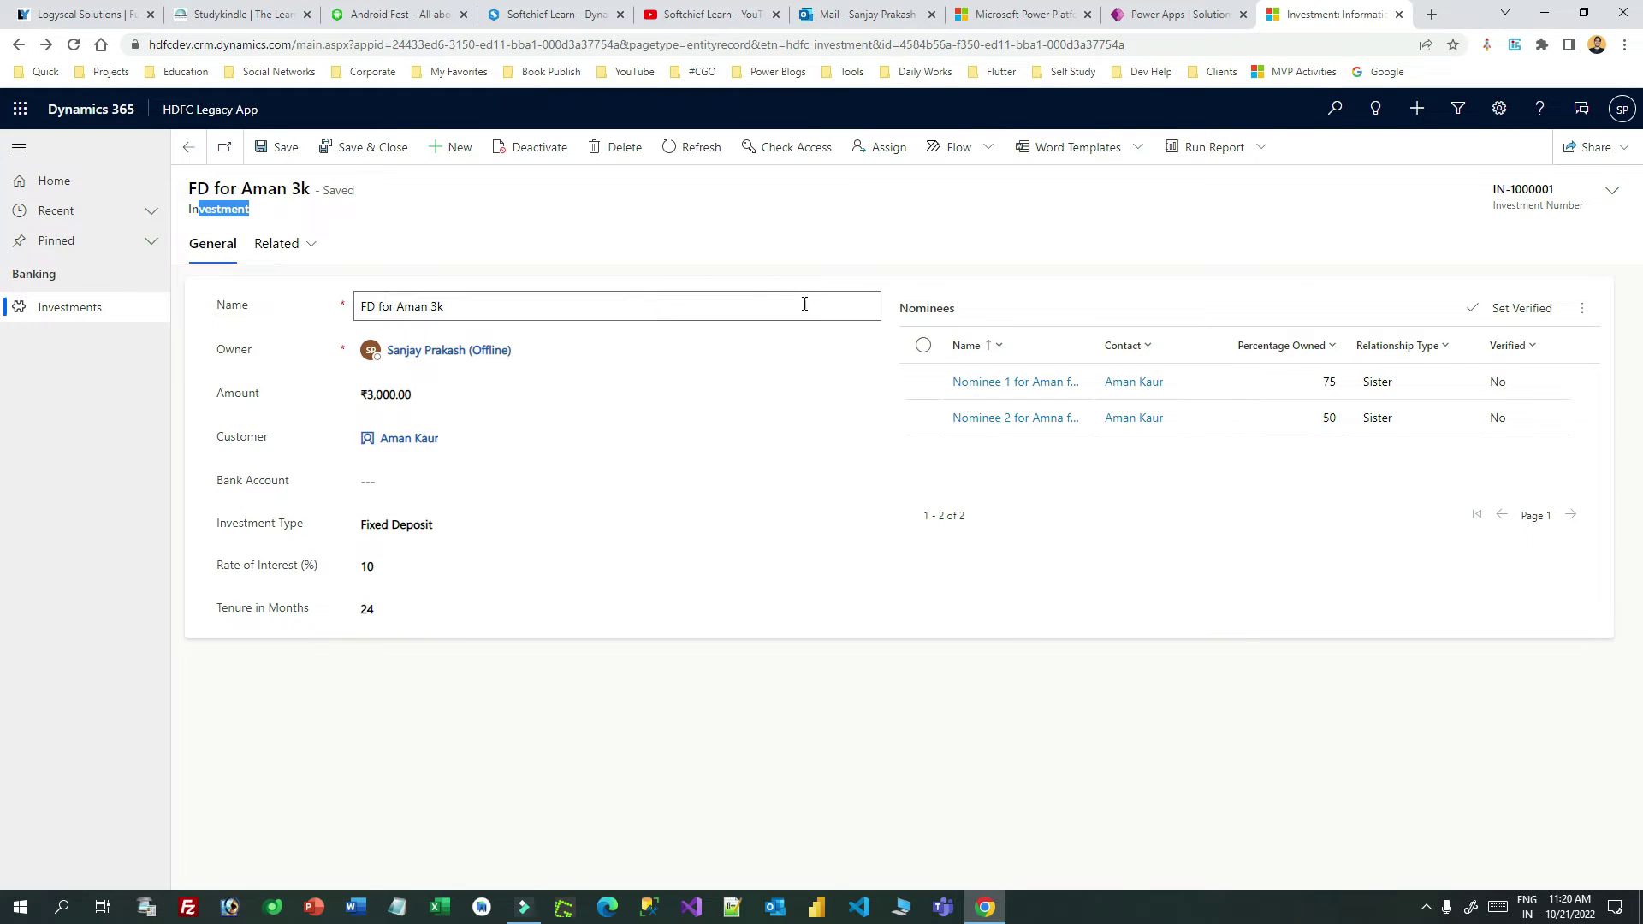
{"action": "left_click_drag", "start_coordinate": [223, 526], "coordinate": [313, 486]}
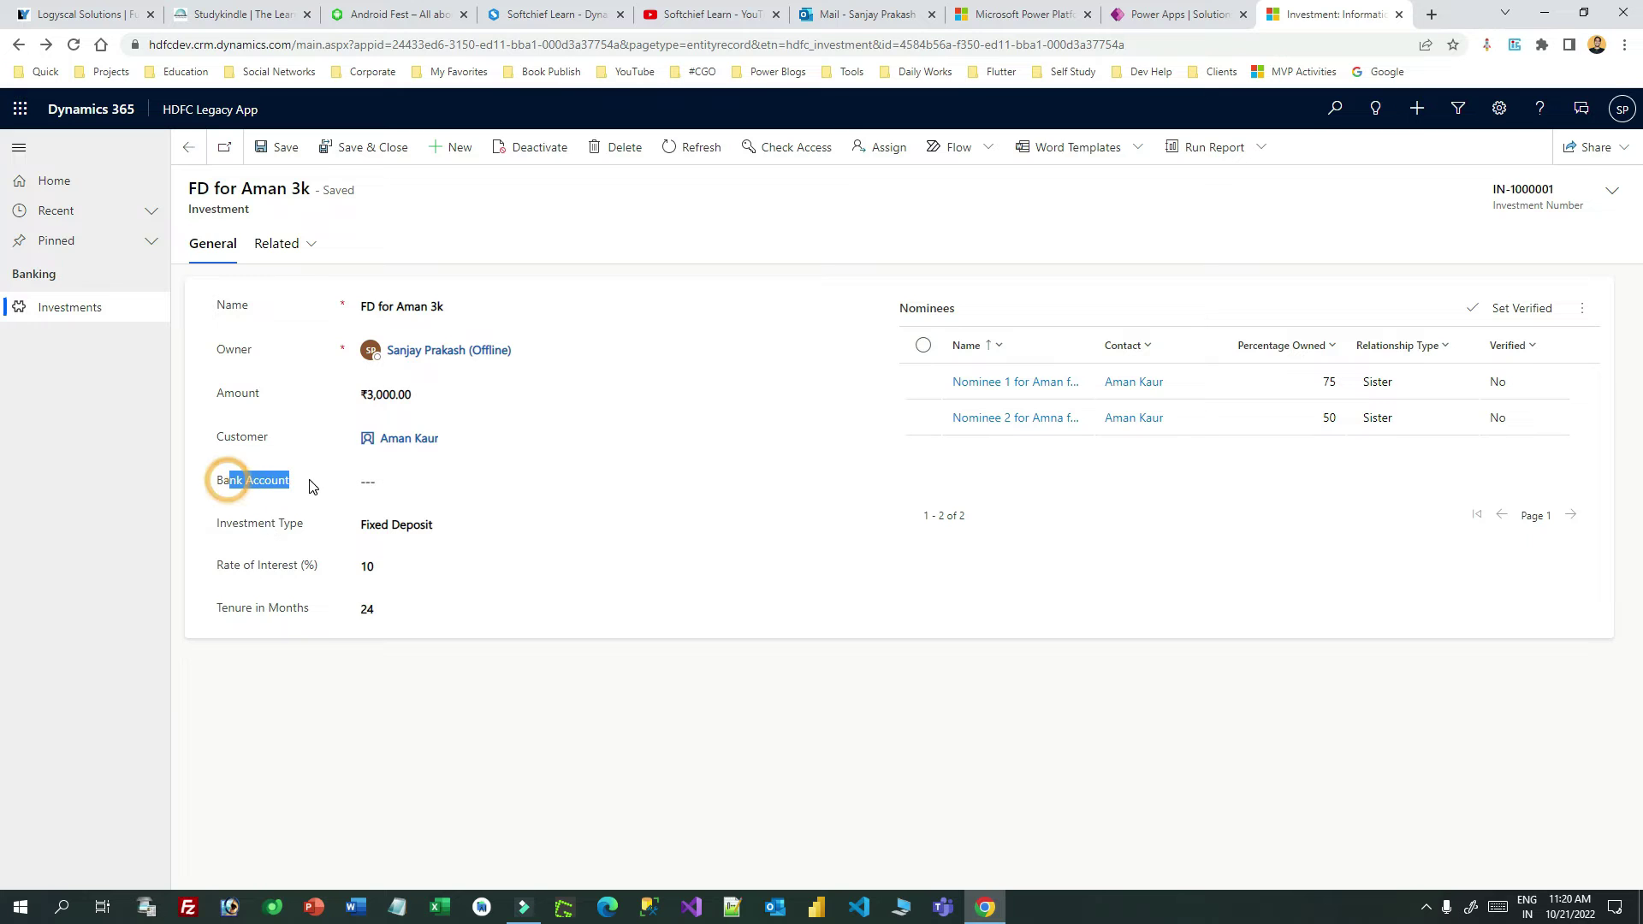
{"action": "left_click", "coordinate": [1181, 14]}
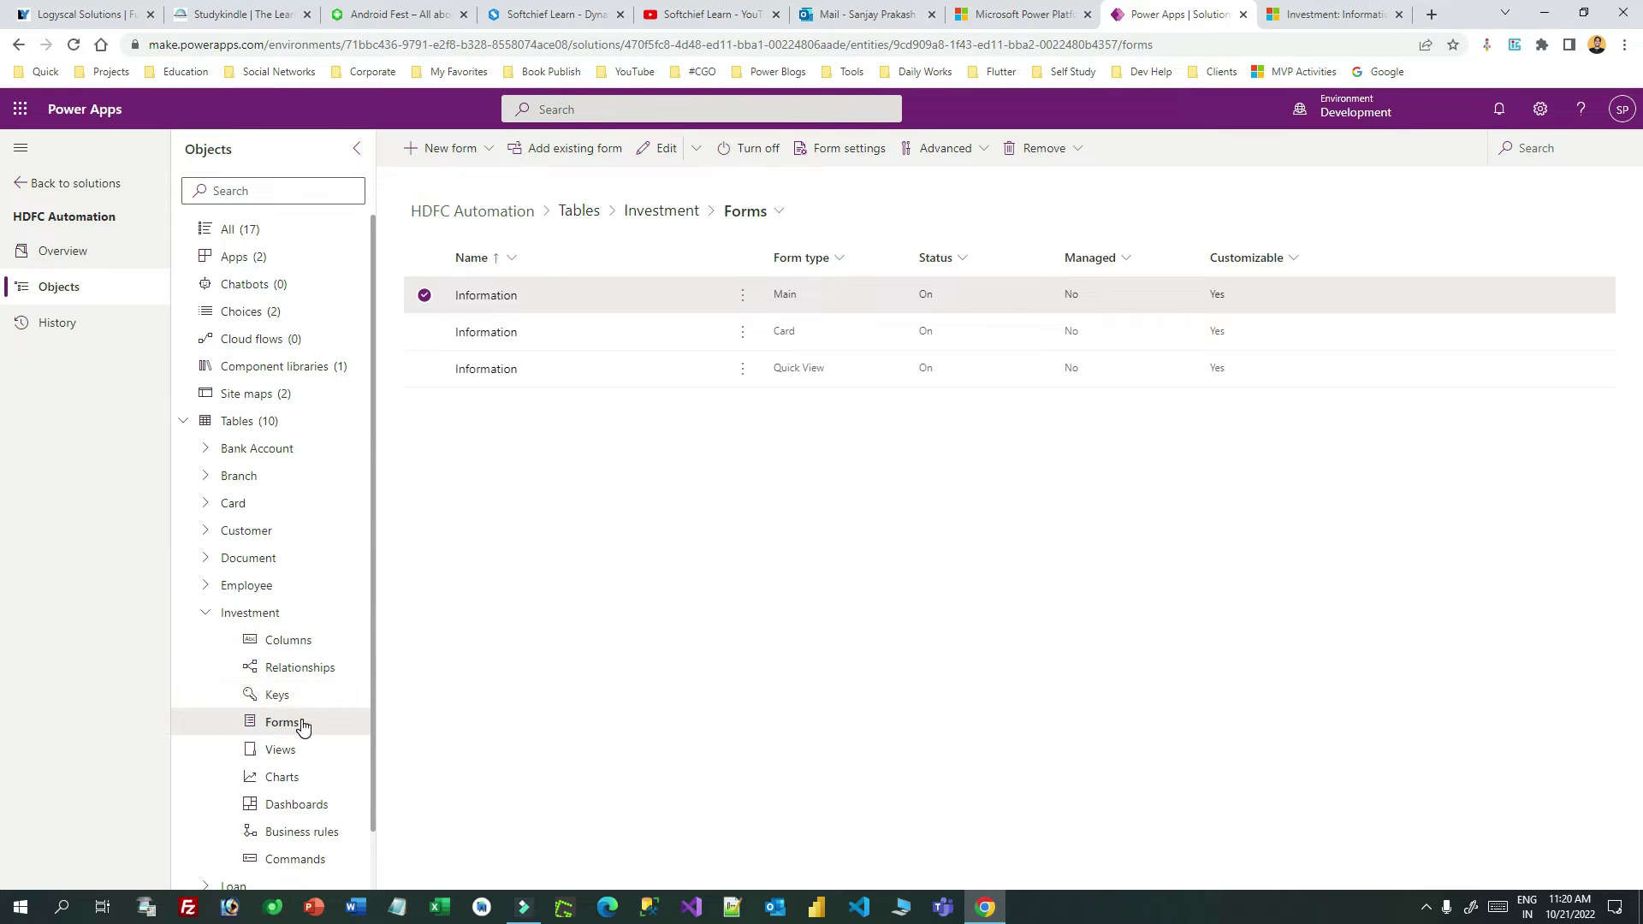
Step: Open the main Information form for editing in a new tab via Edit > Edit in new tab
{"action": "left_click", "coordinate": [742, 295]}
{"action": "mouse_move", "coordinate": [864, 336]}
{"action": "left_click", "coordinate": [932, 363]}
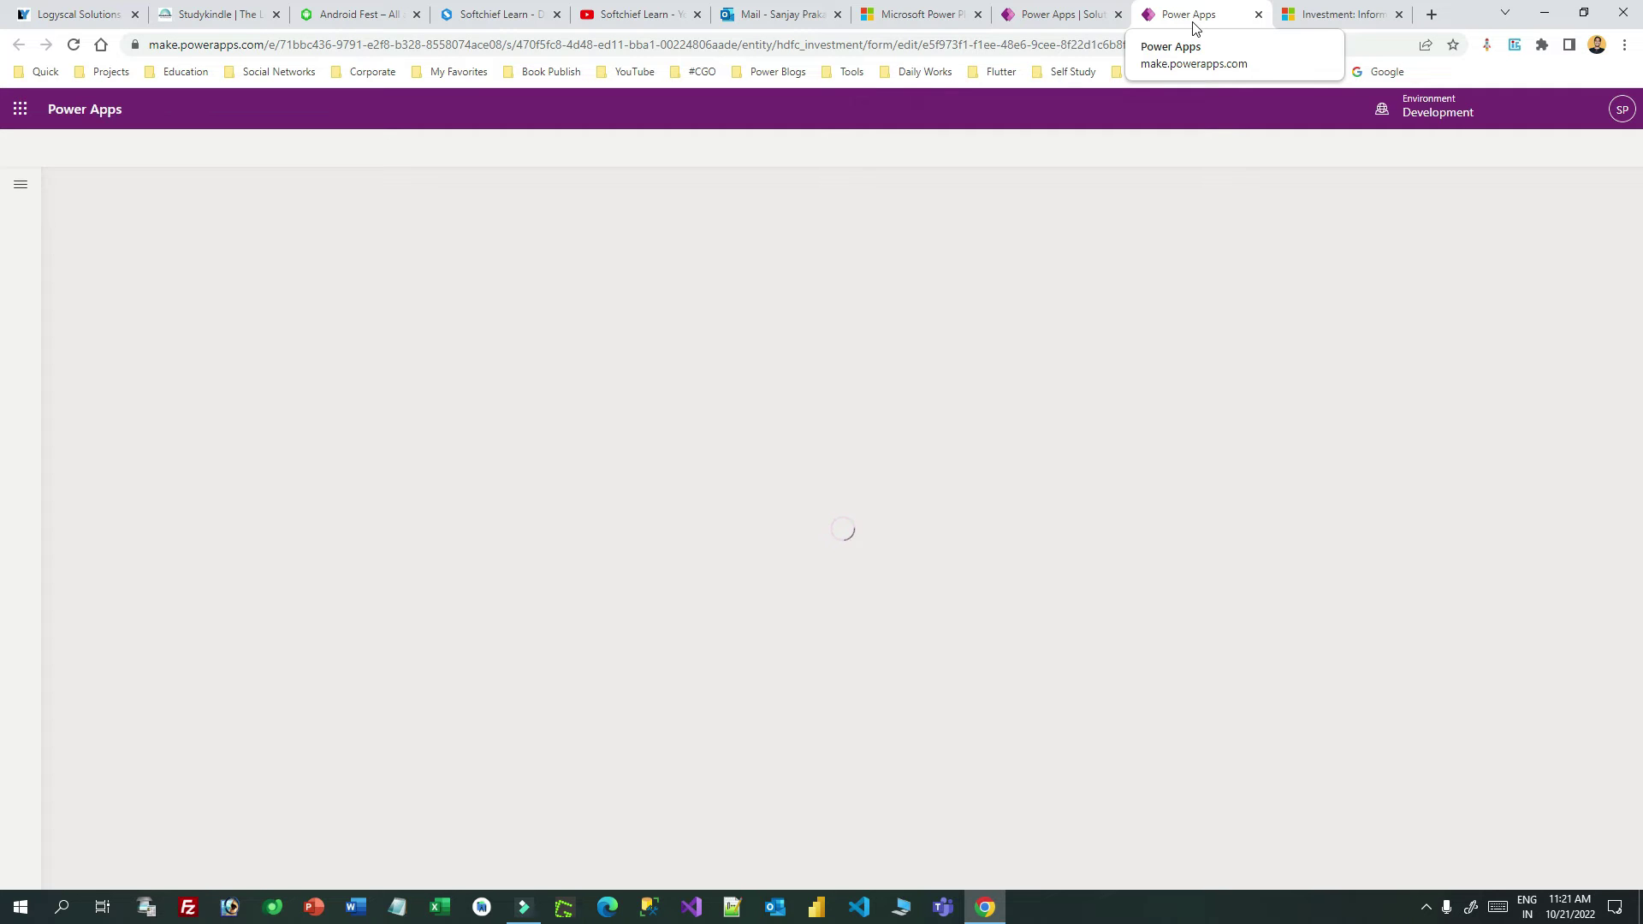
{"action": "left_click", "coordinate": [1305, 15]}
{"action": "left_click_drag", "start_coordinate": [222, 445], "coordinate": [290, 484]}
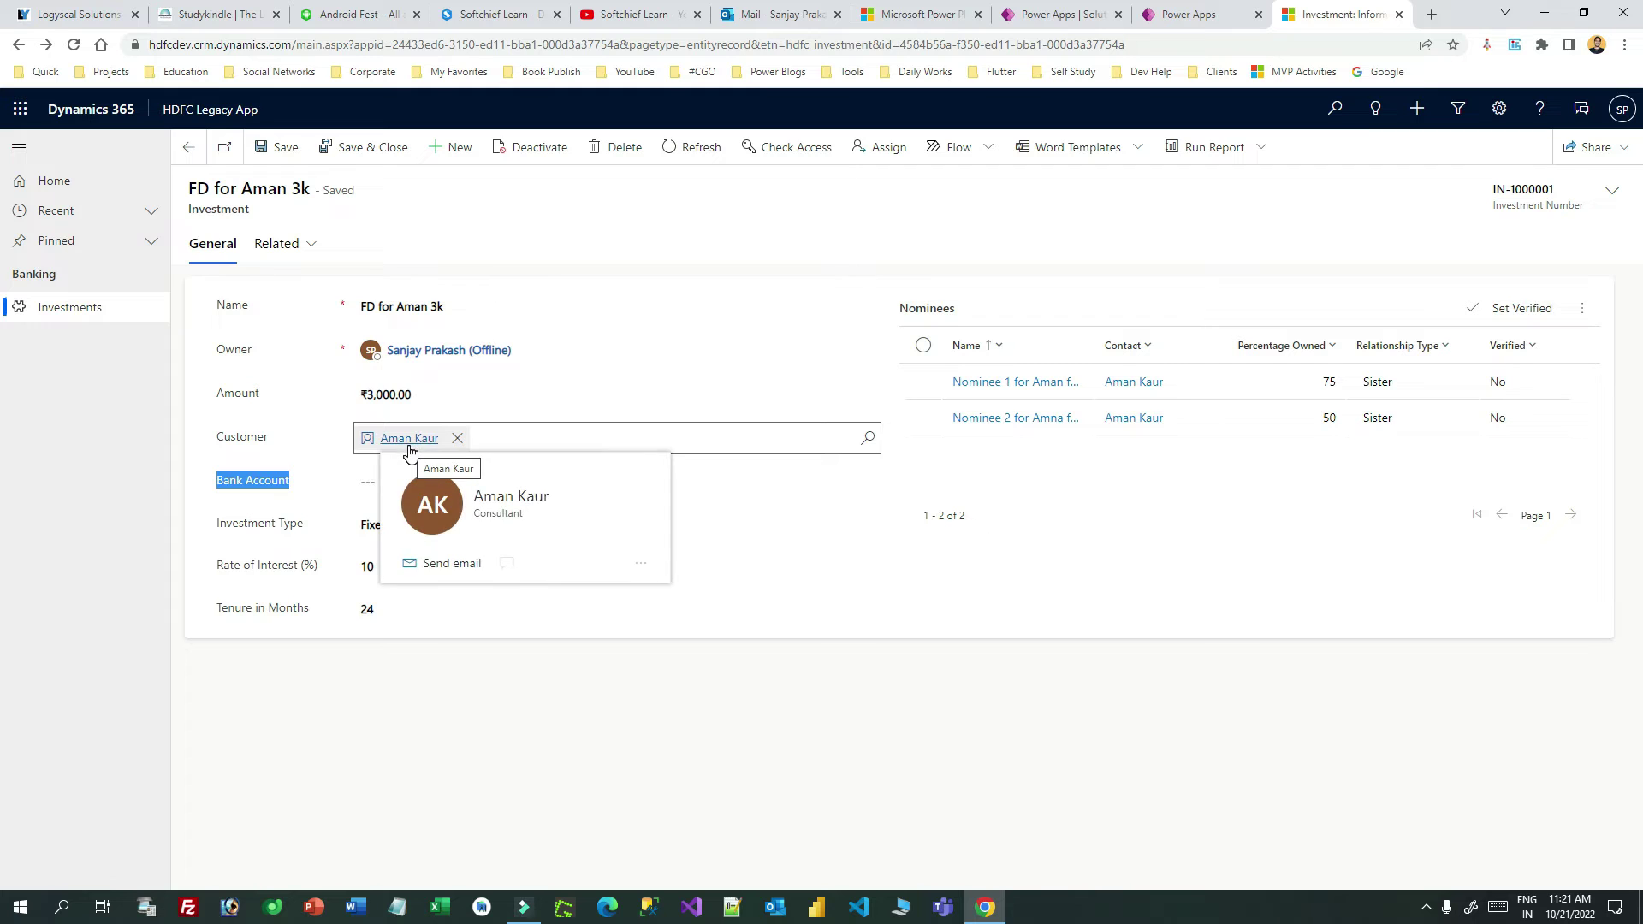
{"action": "left_click", "coordinate": [1188, 14]}
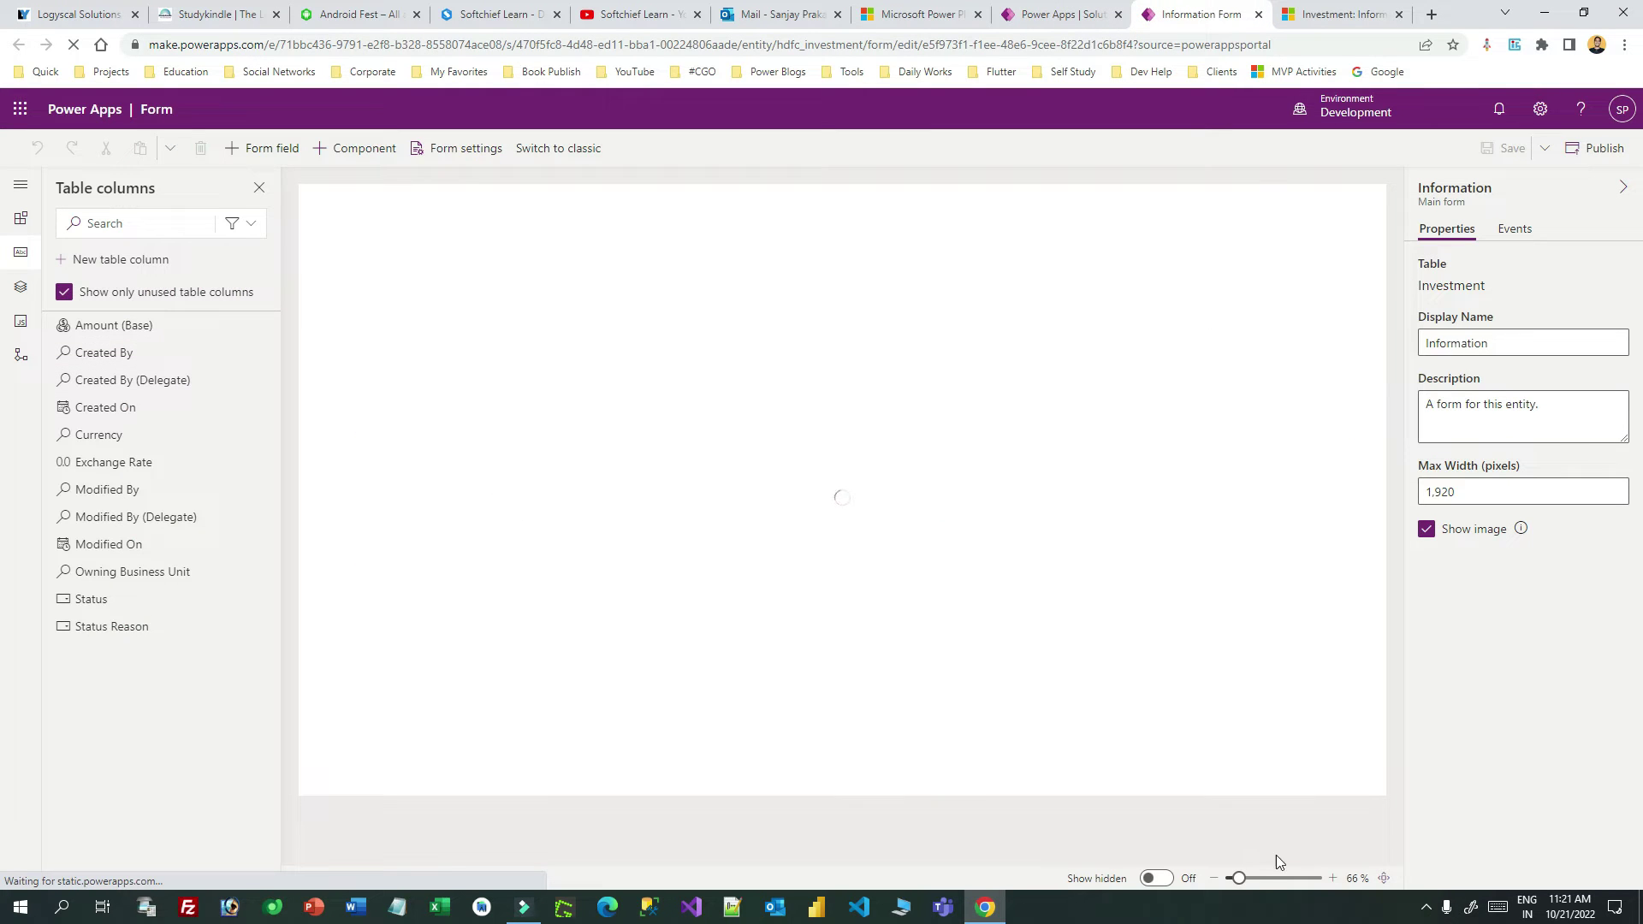
Step: Zoom the form canvas to 117% and select the Bank Account and Customer fields to view their properties
{"action": "left_click_drag", "start_coordinate": [1240, 878], "coordinate": [1246, 882]}
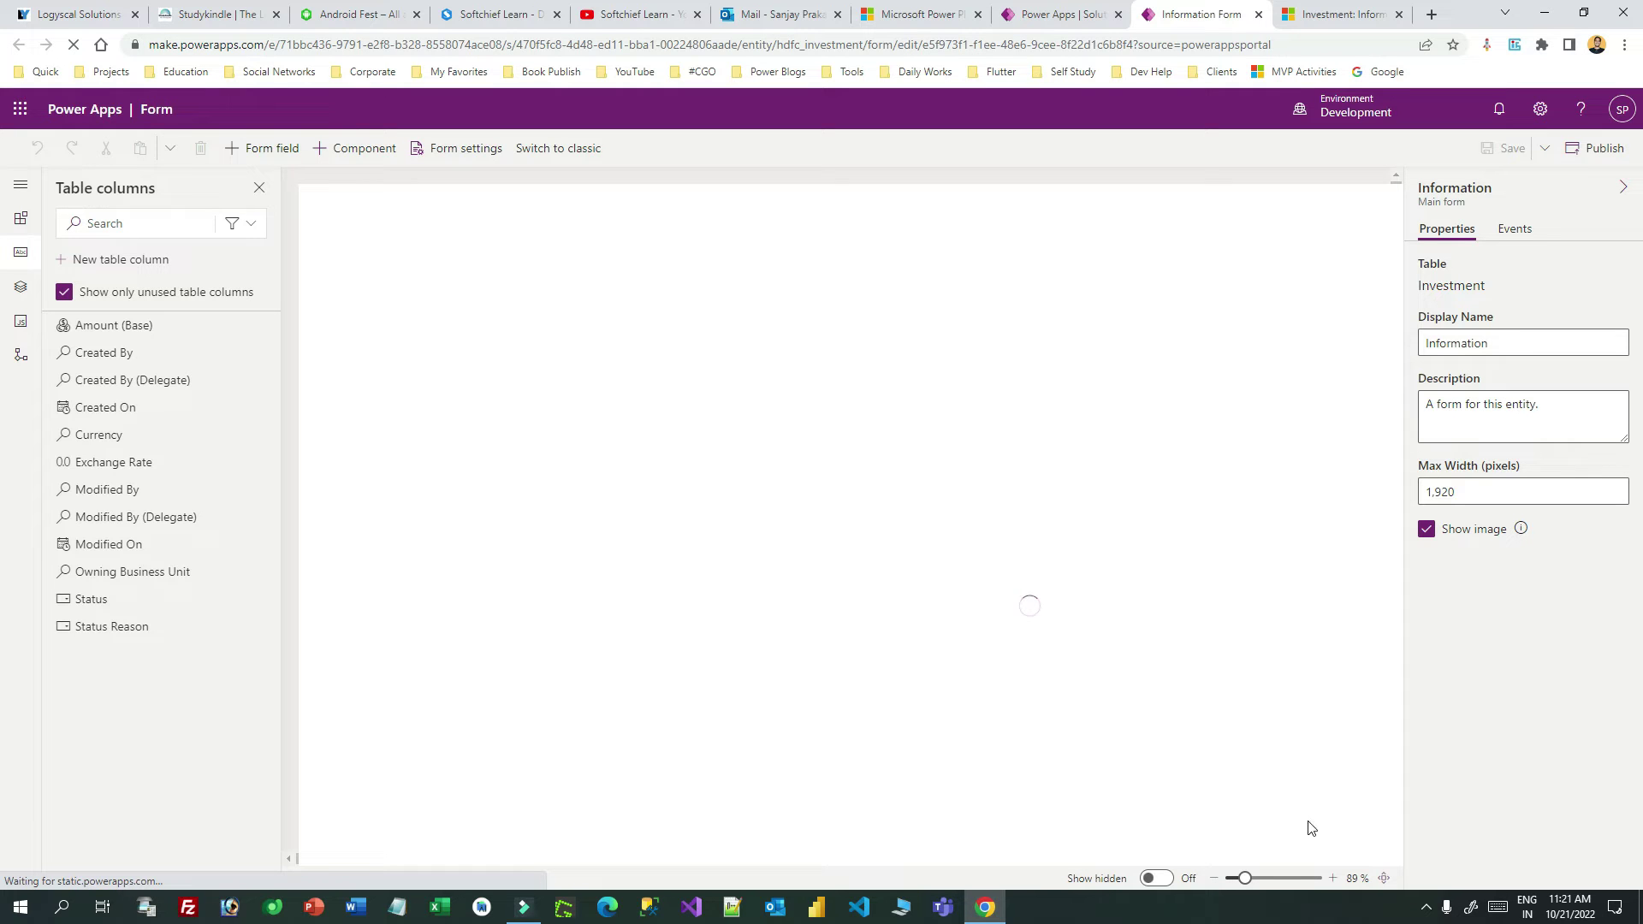
{"action": "left_click_drag", "start_coordinate": [1244, 879], "coordinate": [1242, 881]}
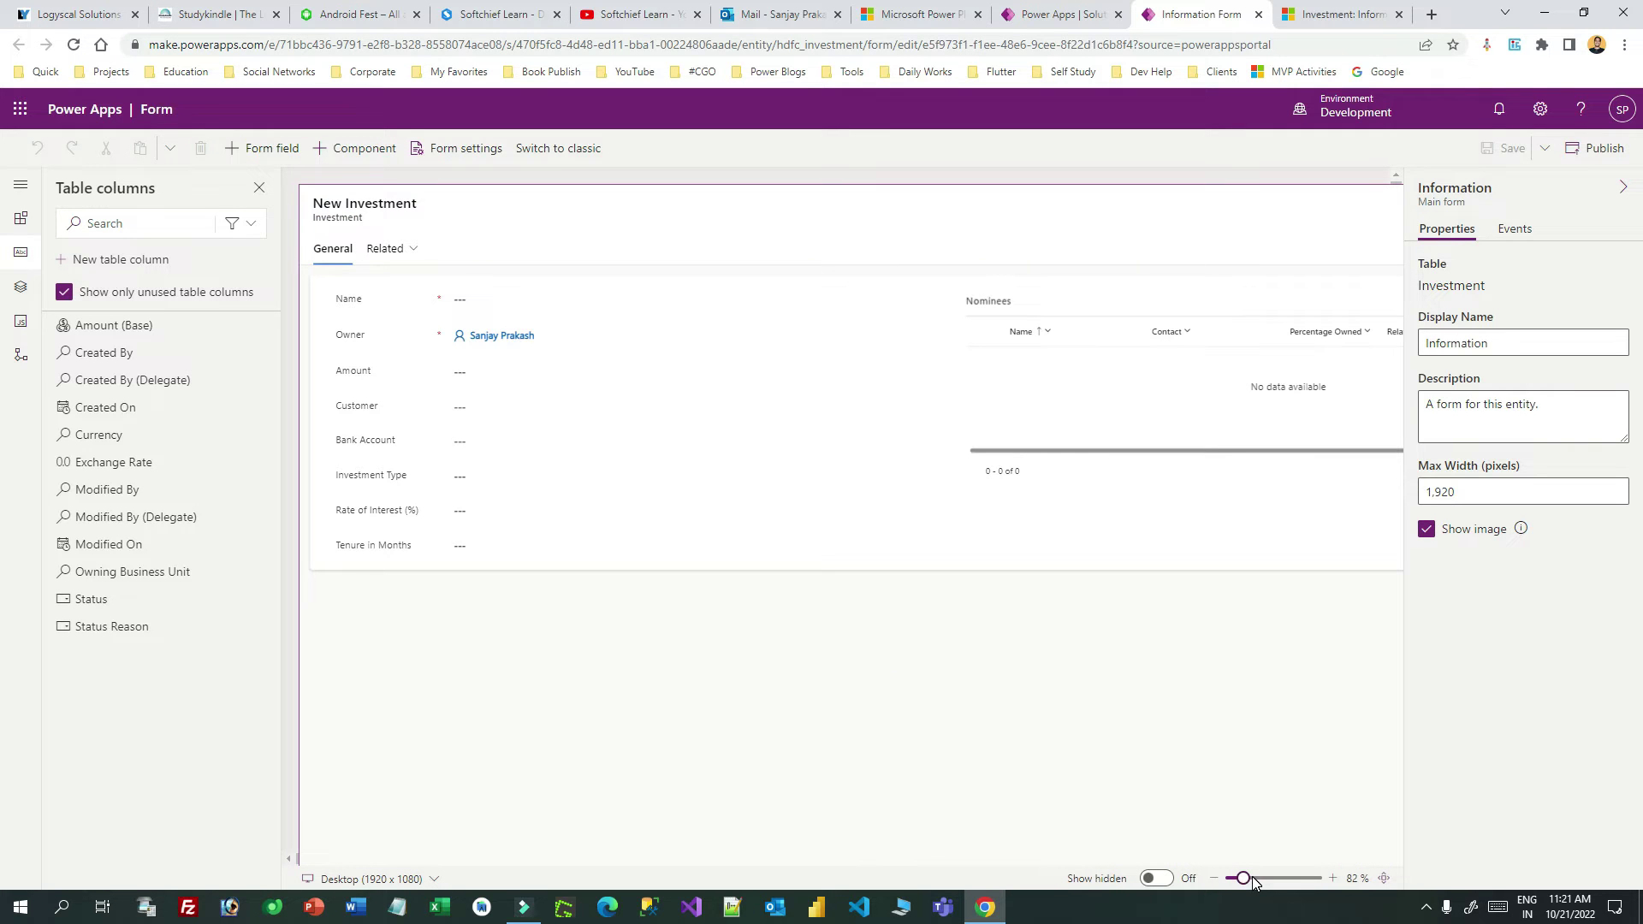
{"action": "left_click_drag", "start_coordinate": [1243, 879], "coordinate": [1251, 880]}
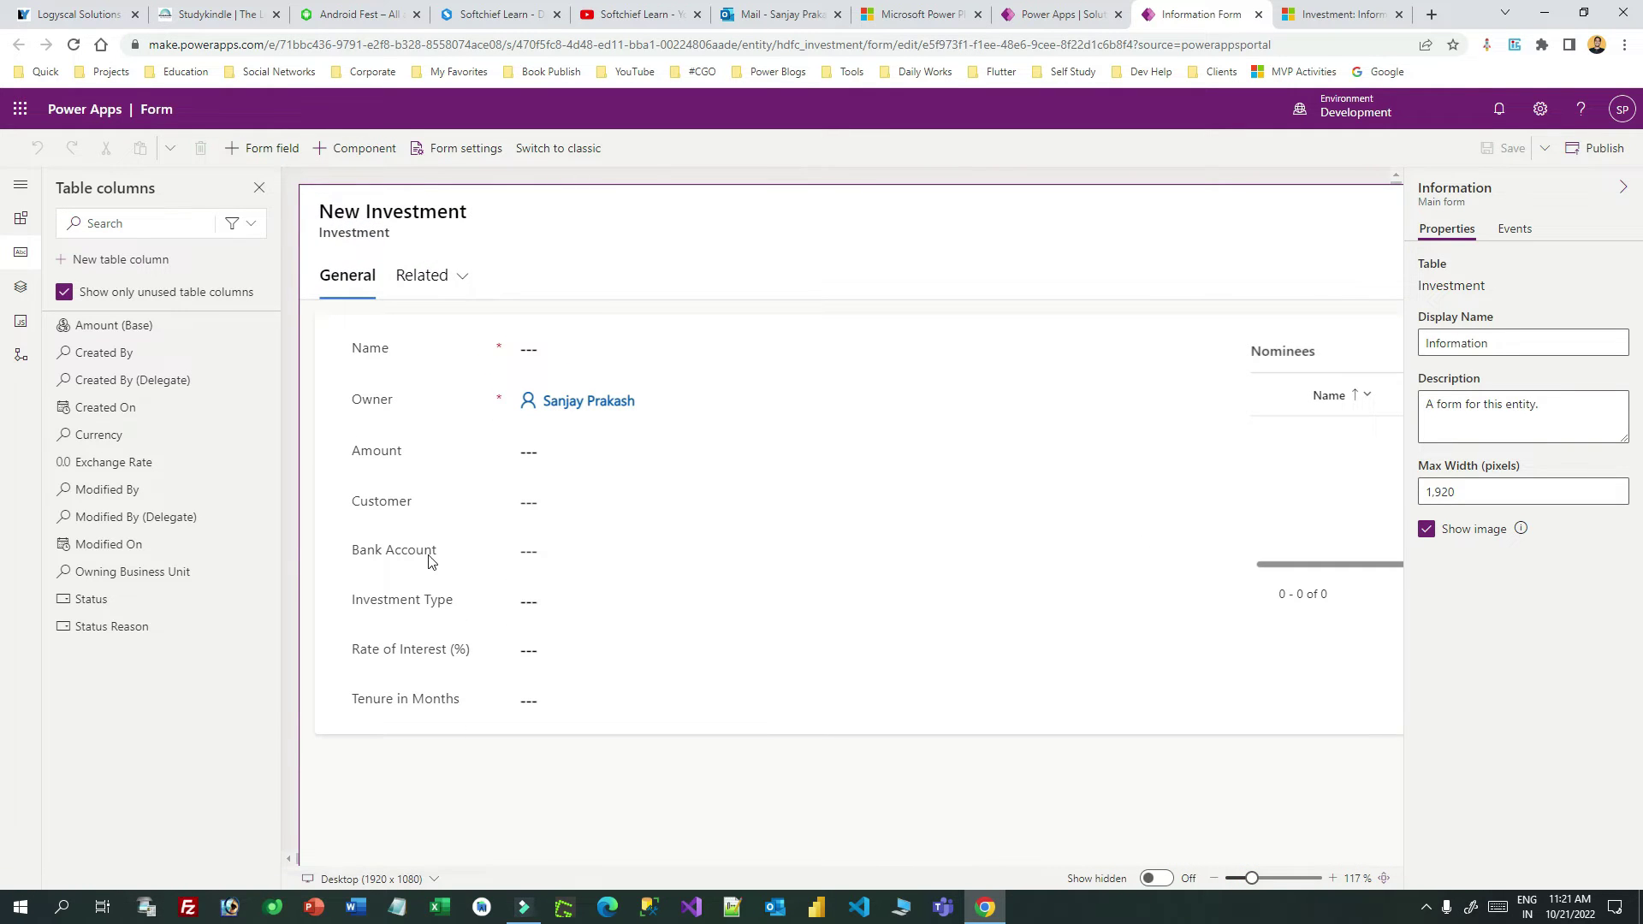
{"action": "left_click", "coordinate": [565, 553]}
{"action": "left_click", "coordinate": [449, 512]}
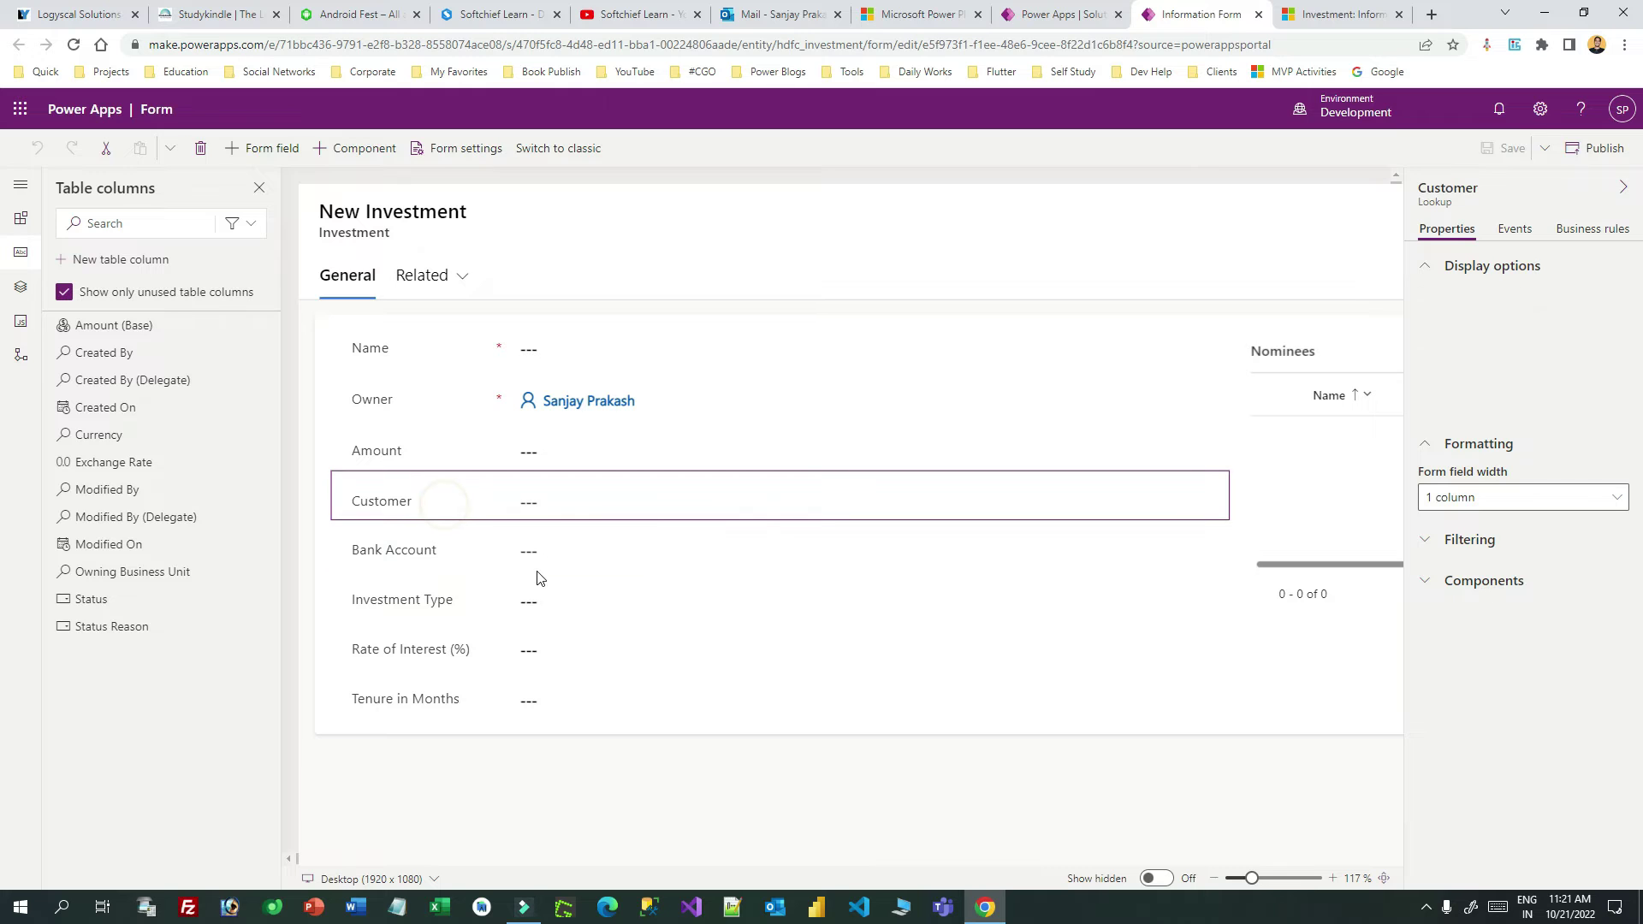
Step: Select the Bank Account field, expand Filtering, and check 'Filter by related rows'
{"action": "left_click", "coordinate": [433, 569]}
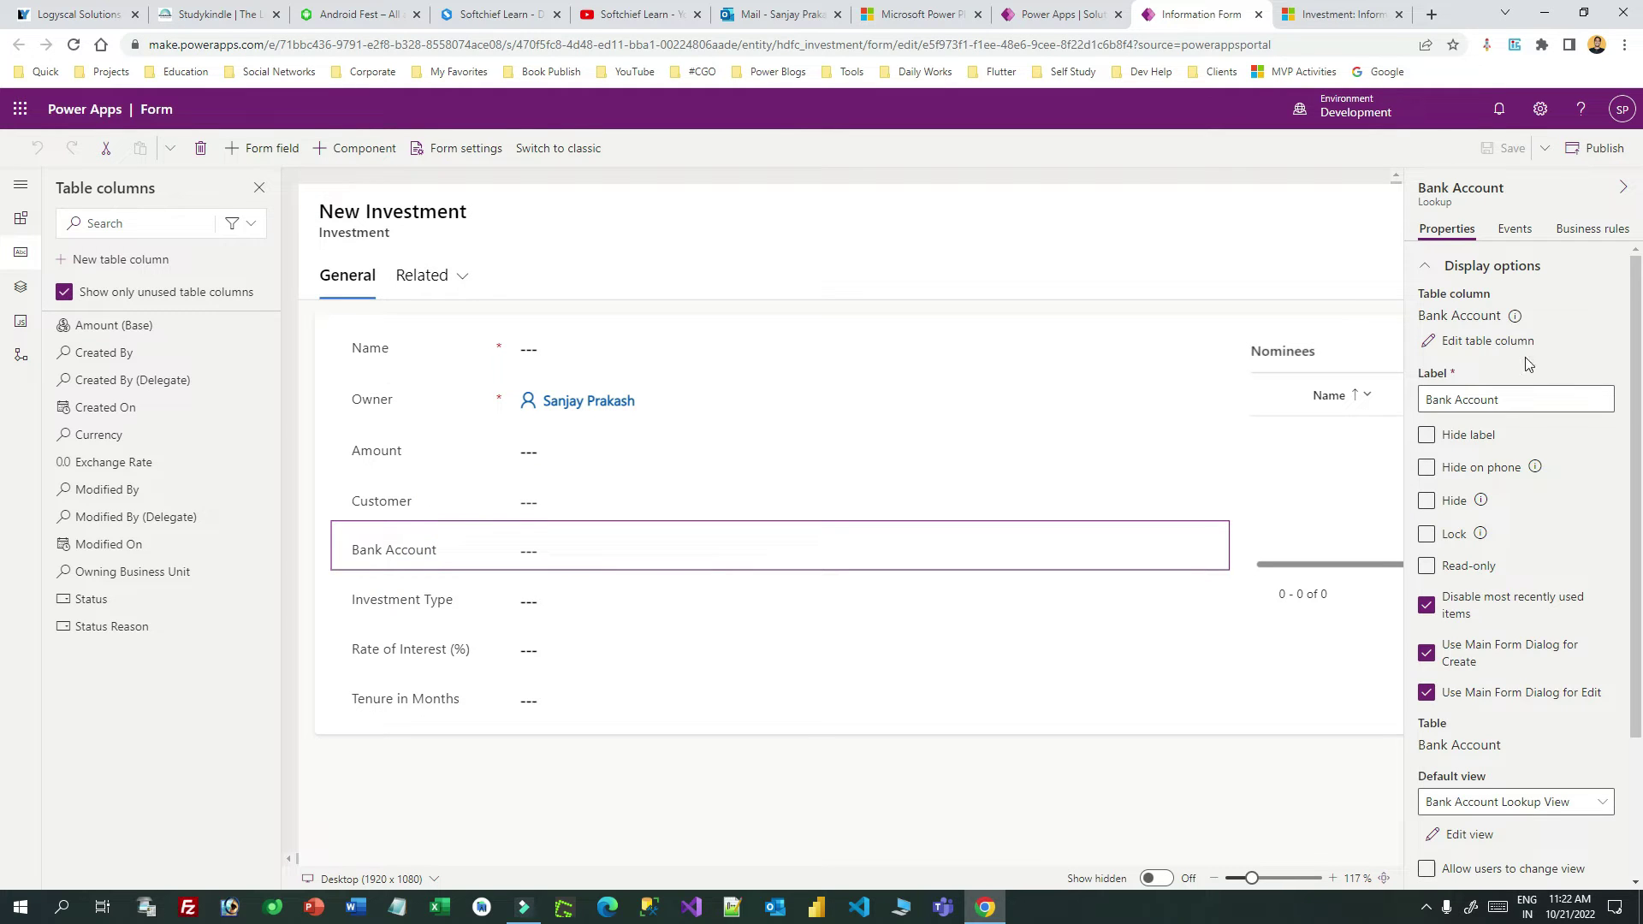
{"action": "left_click", "coordinate": [1432, 270]}
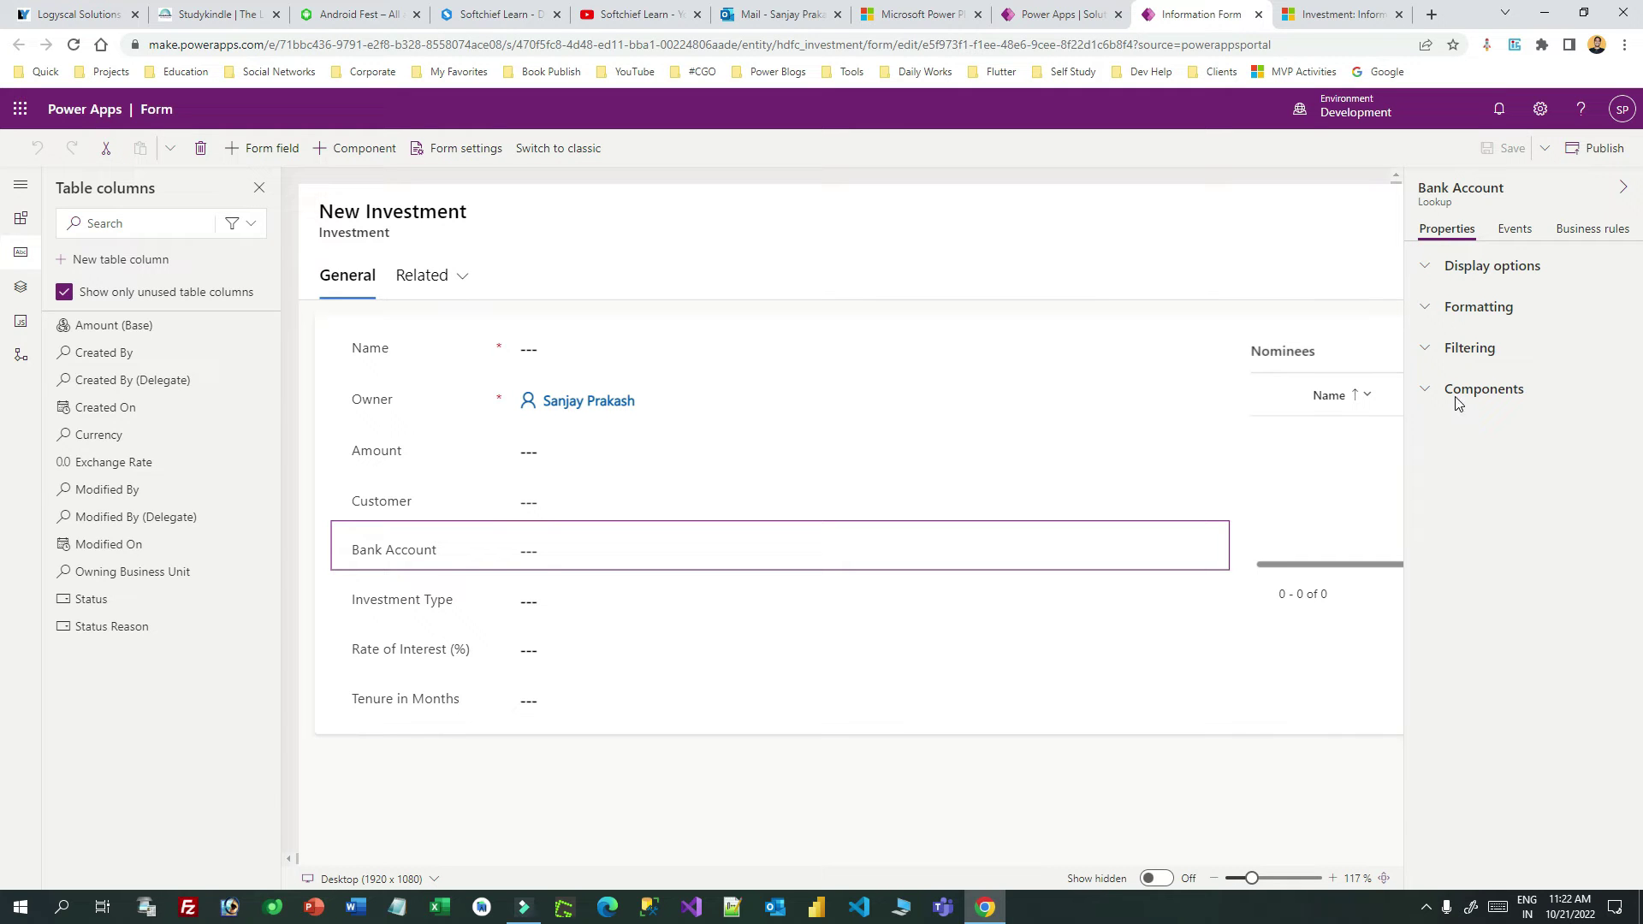
{"action": "left_click", "coordinate": [1425, 349]}
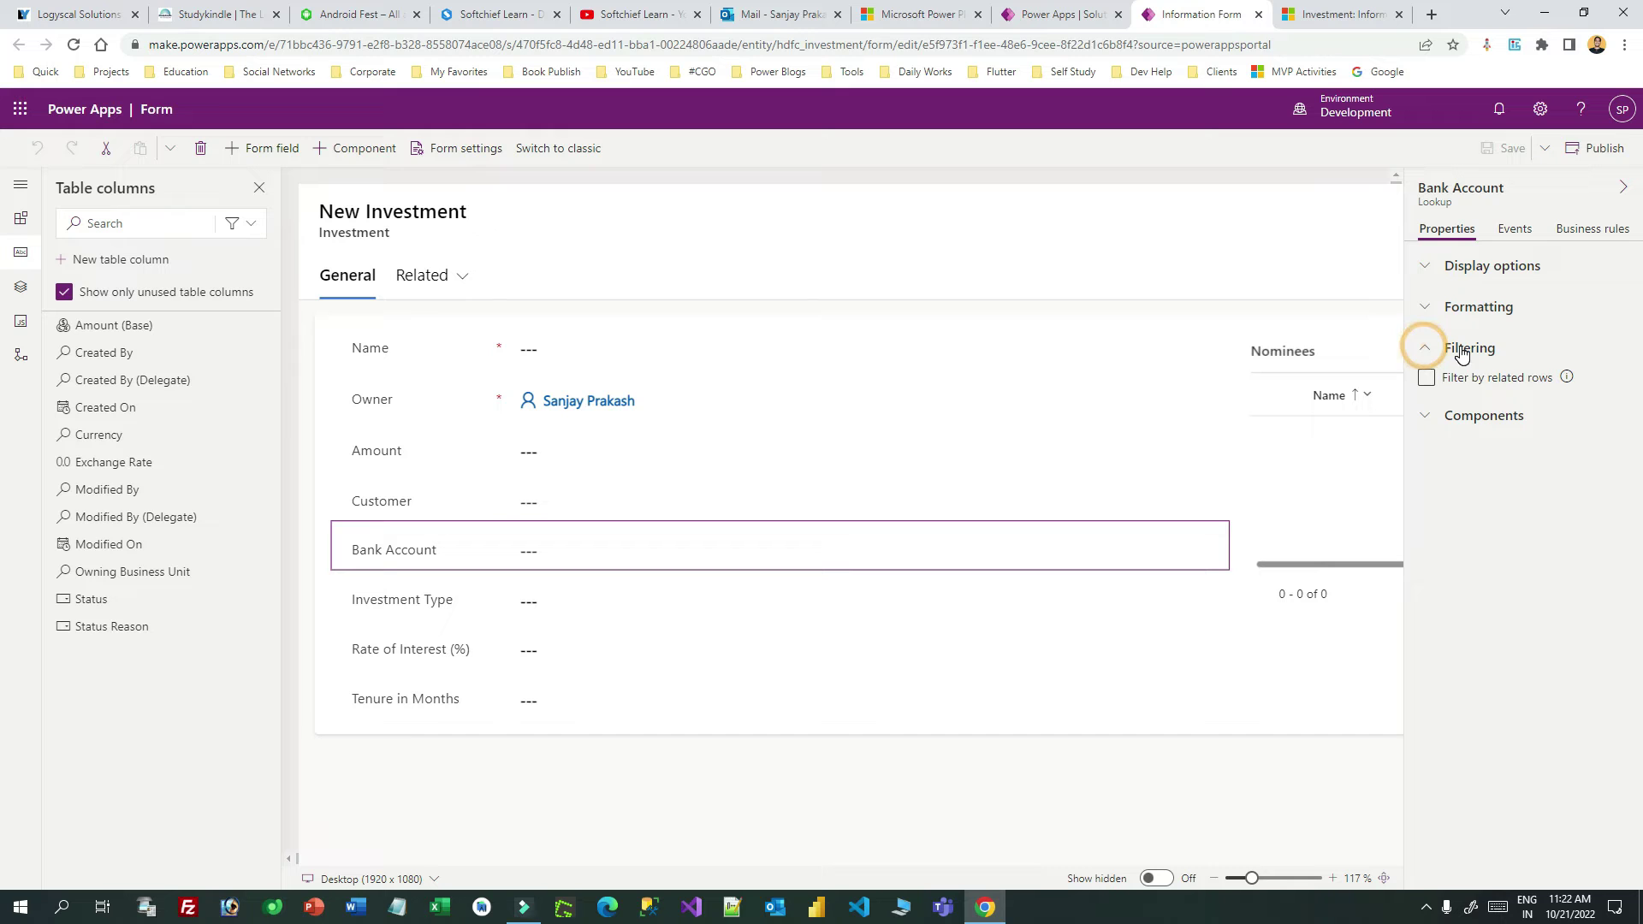
{"action": "left_click", "coordinate": [1426, 379]}
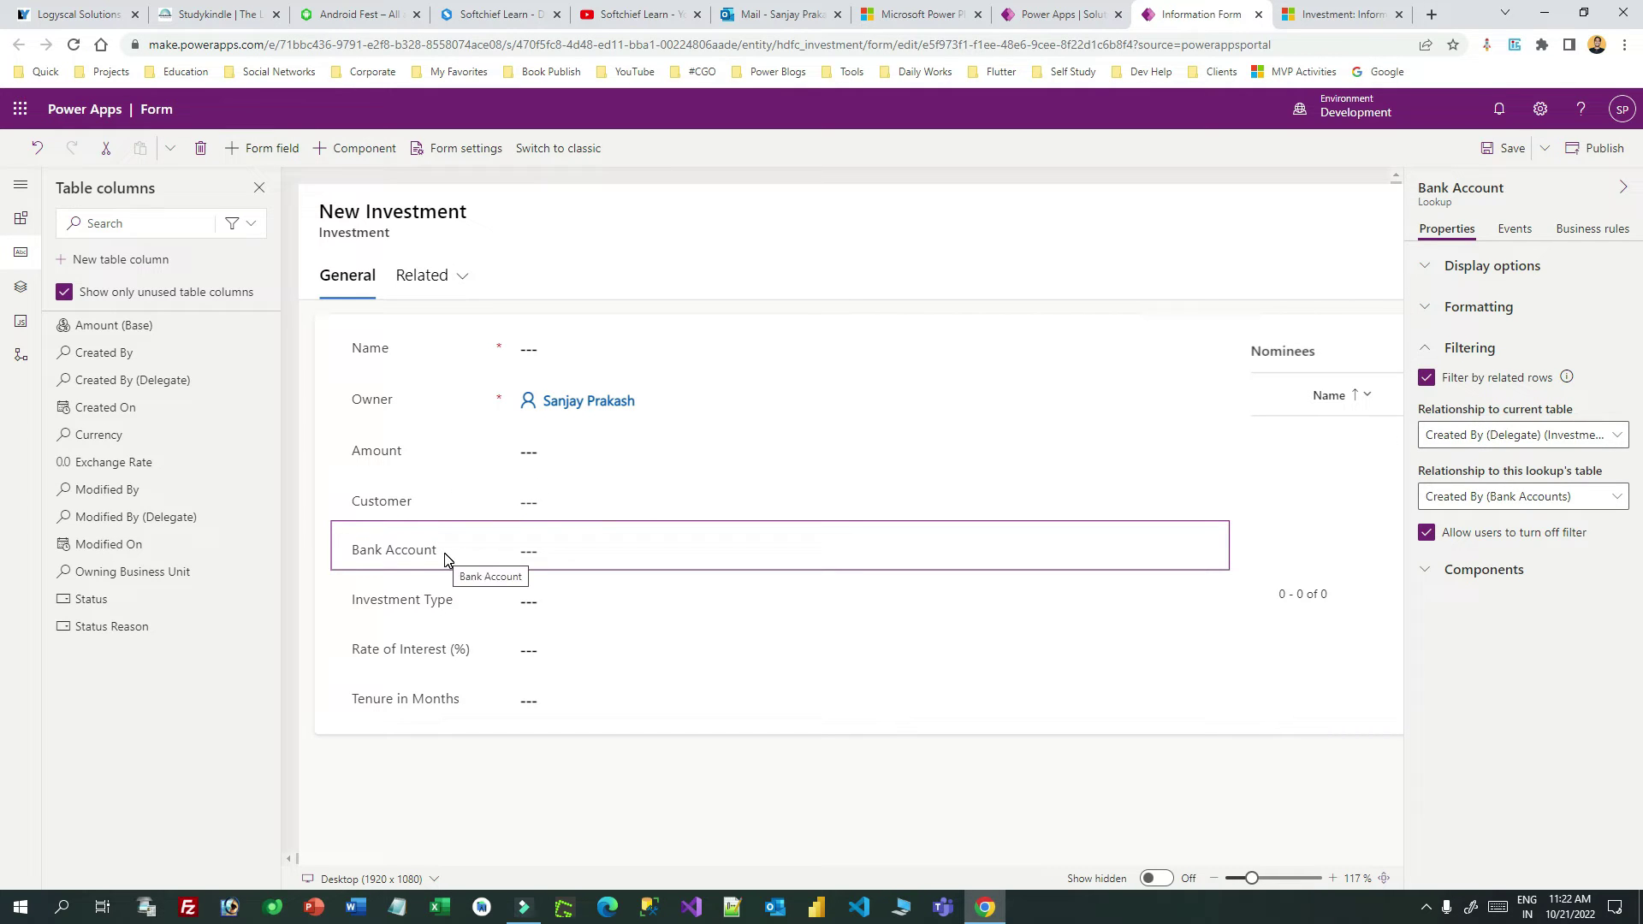
{"action": "left_click", "coordinate": [1479, 436]}
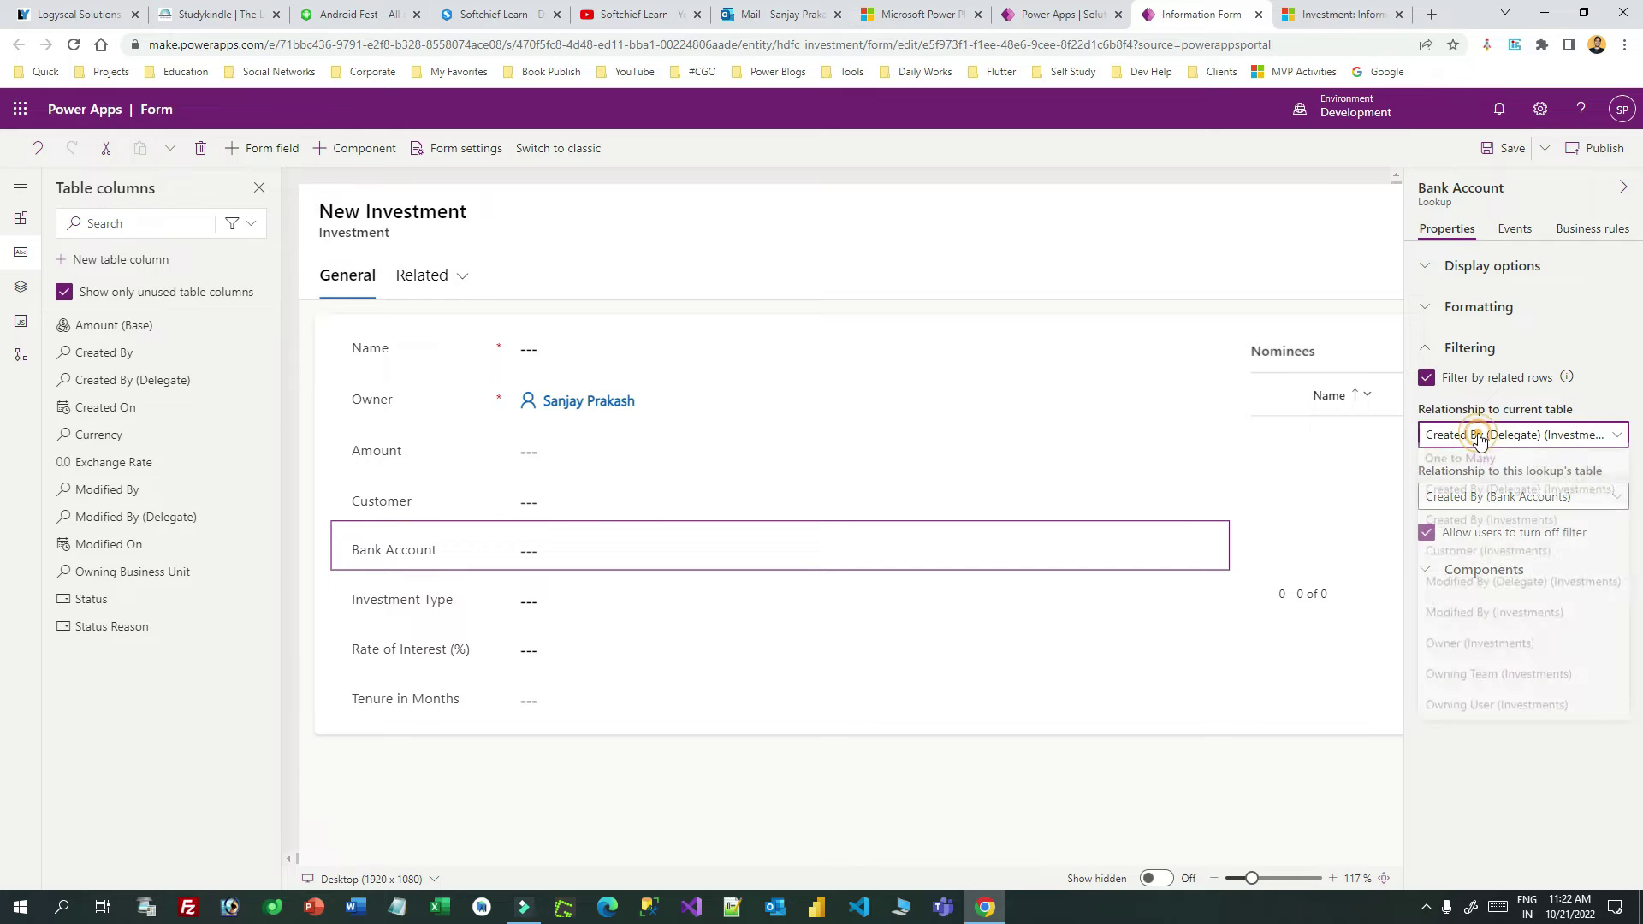
Step: Link the filter from Customer (Investments) to Customer (Bank Accounts)
{"action": "left_click", "coordinate": [1471, 550]}
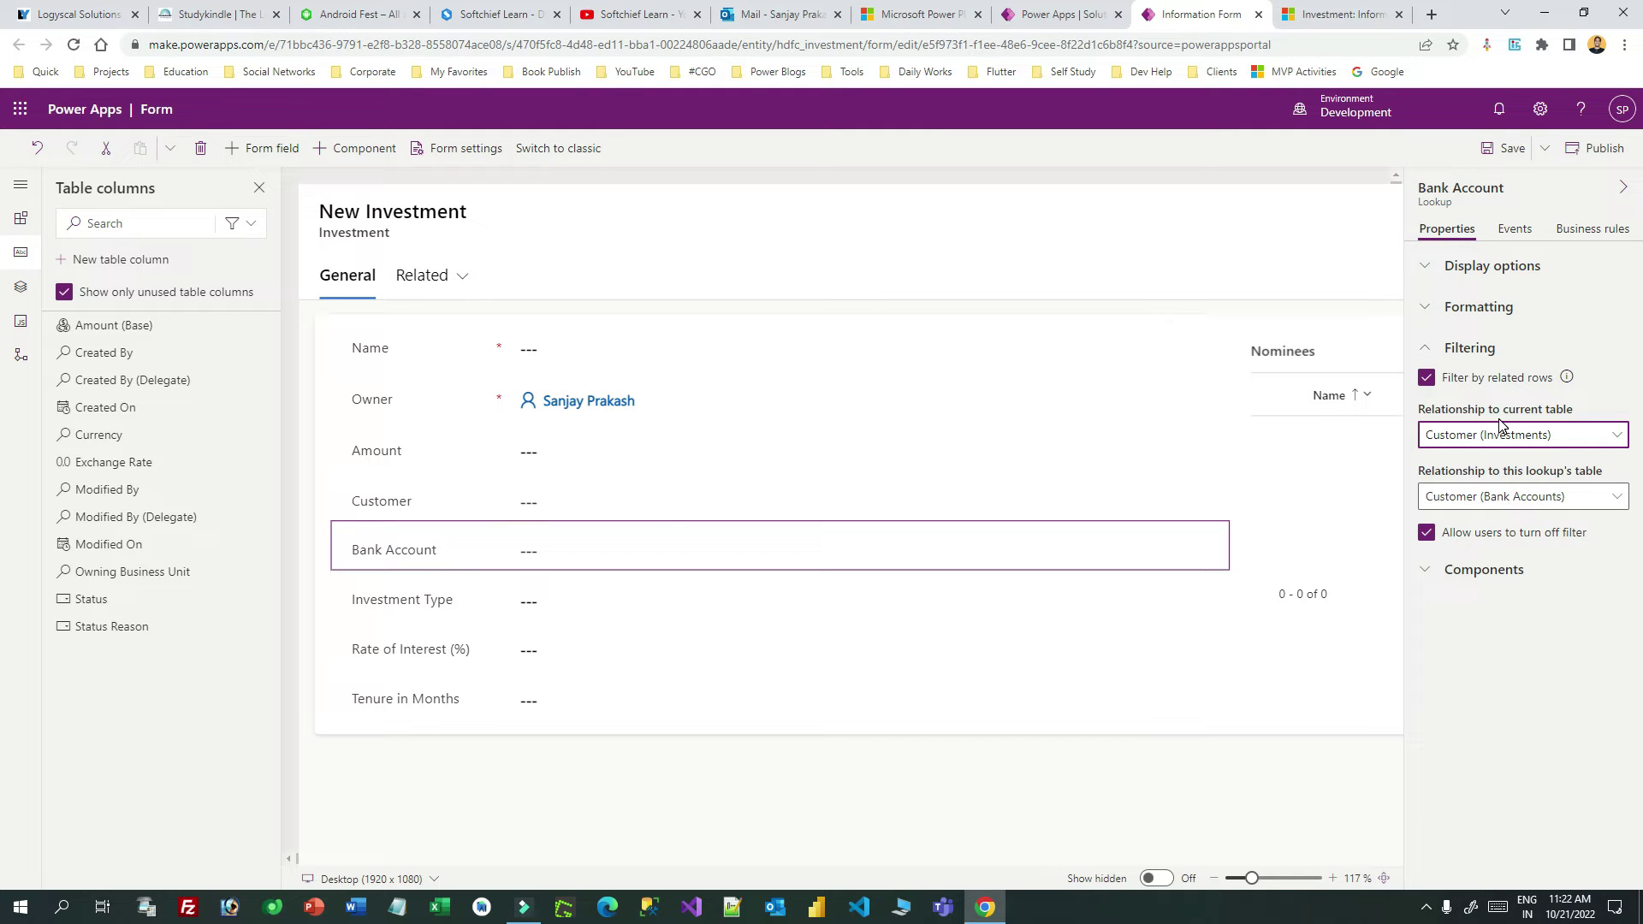
{"action": "left_click", "coordinate": [1506, 497]}
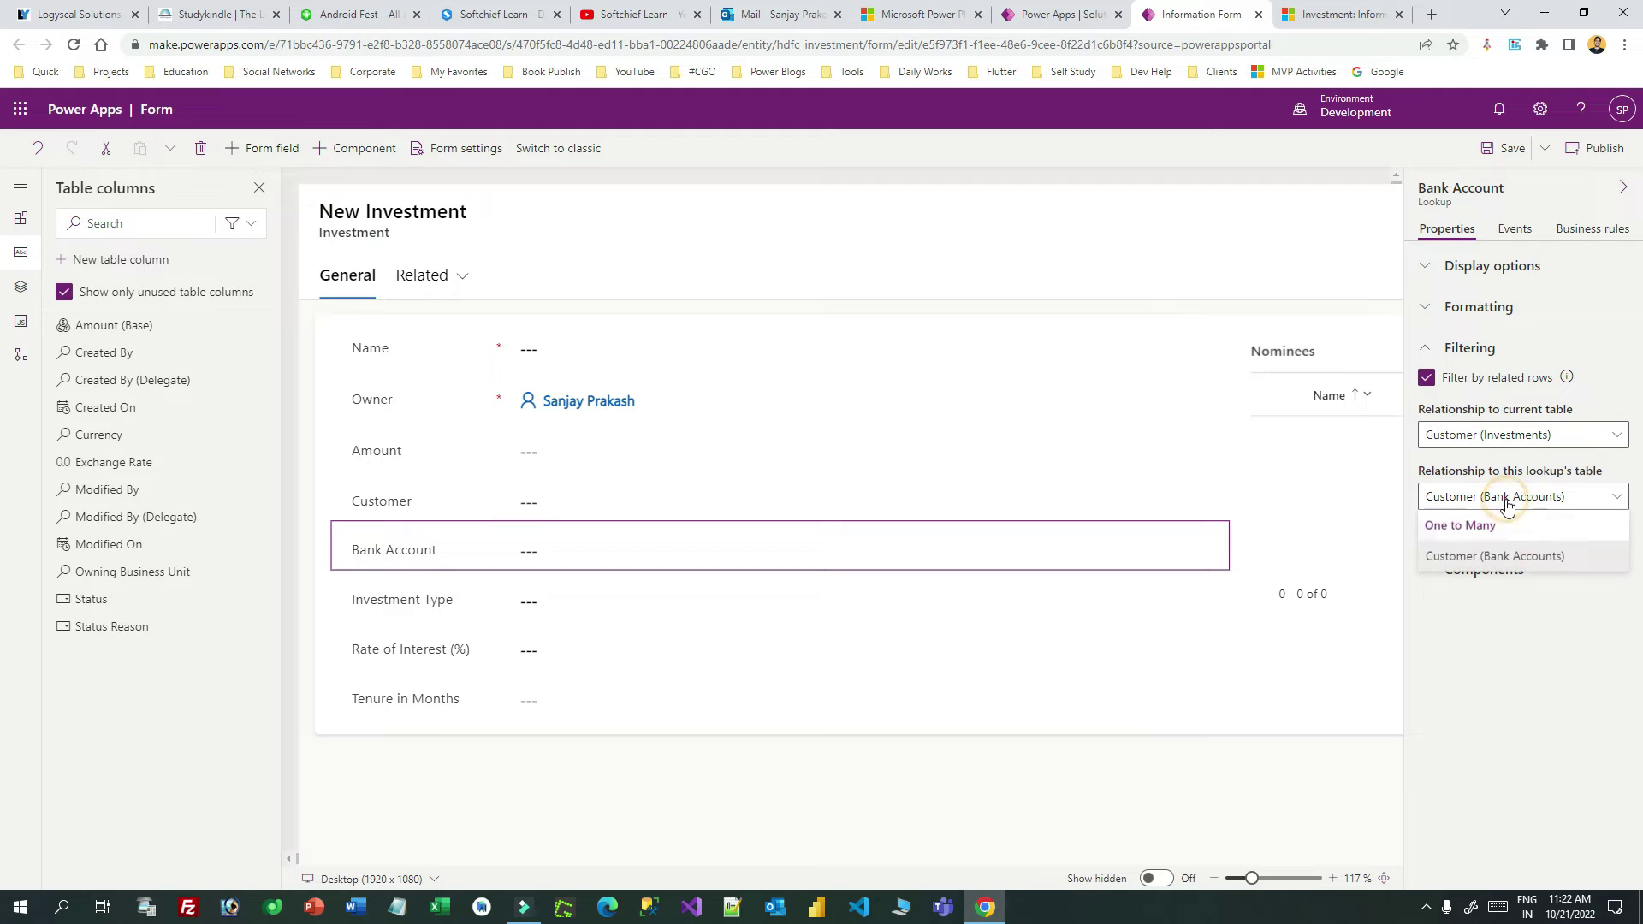
{"action": "left_click", "coordinate": [1493, 557]}
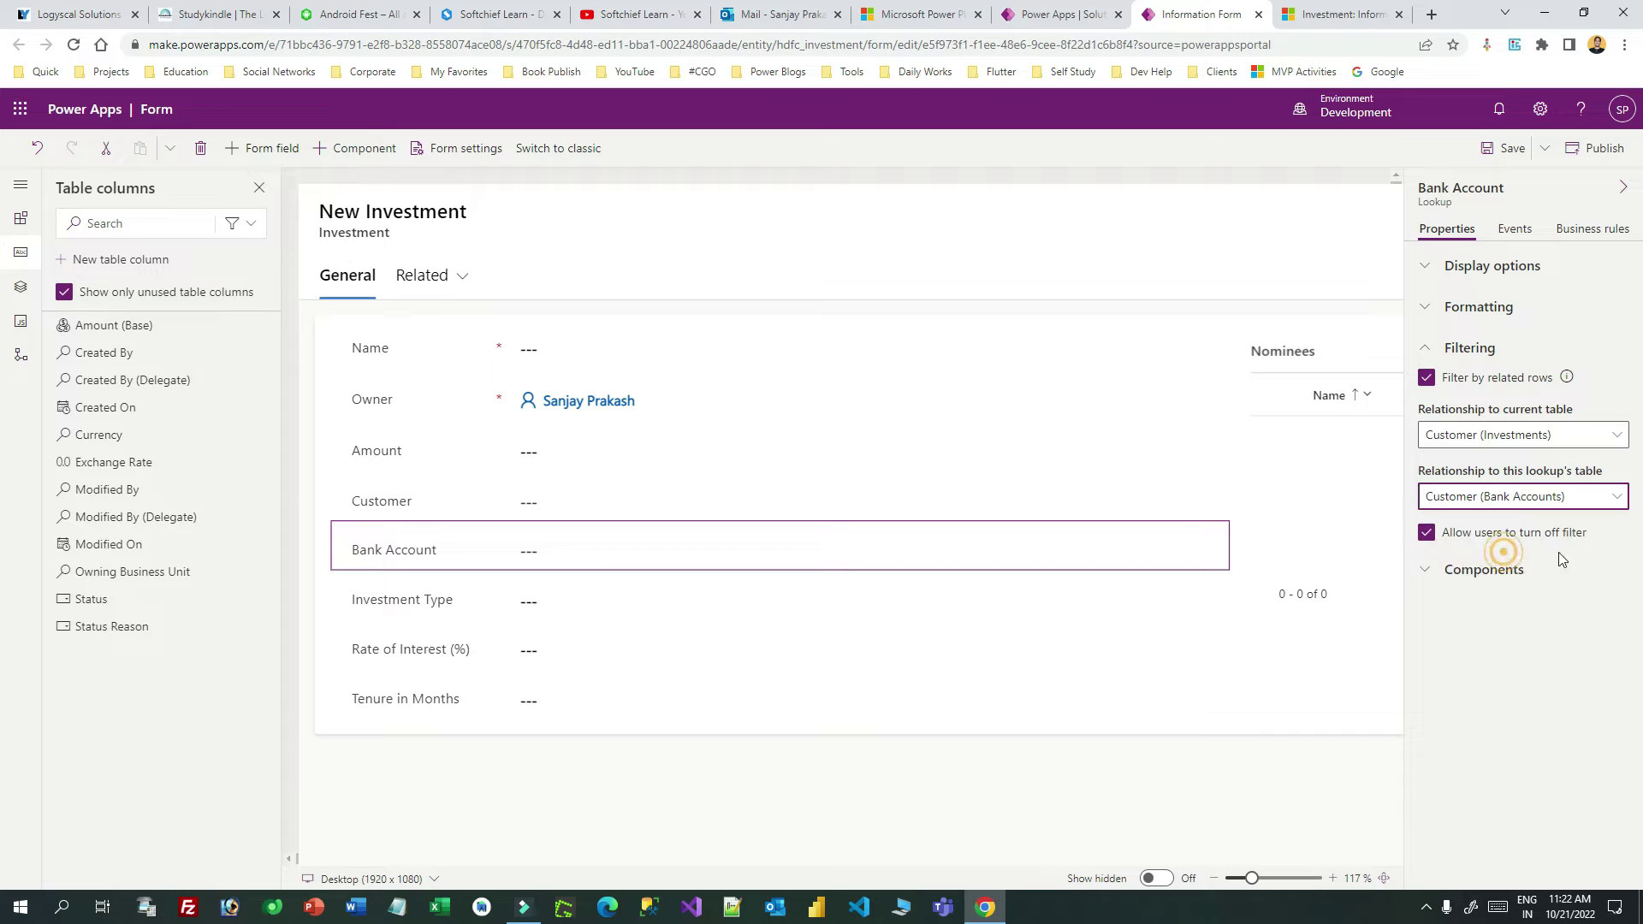
{"action": "left_click", "coordinate": [1522, 506]}
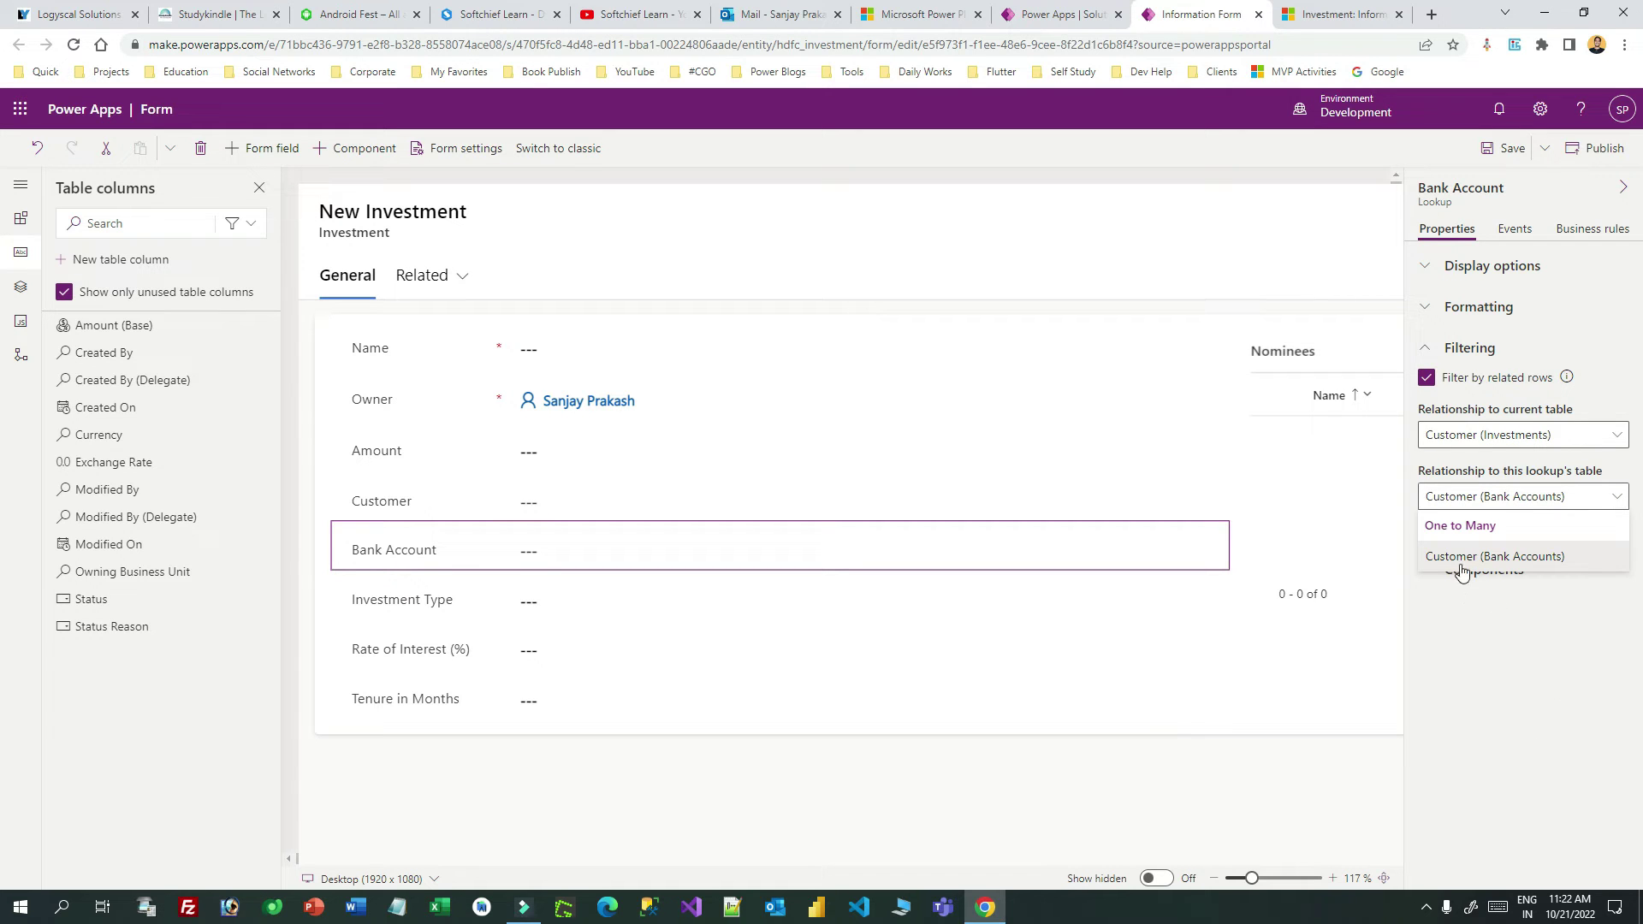
{"action": "left_click", "coordinate": [1506, 558]}
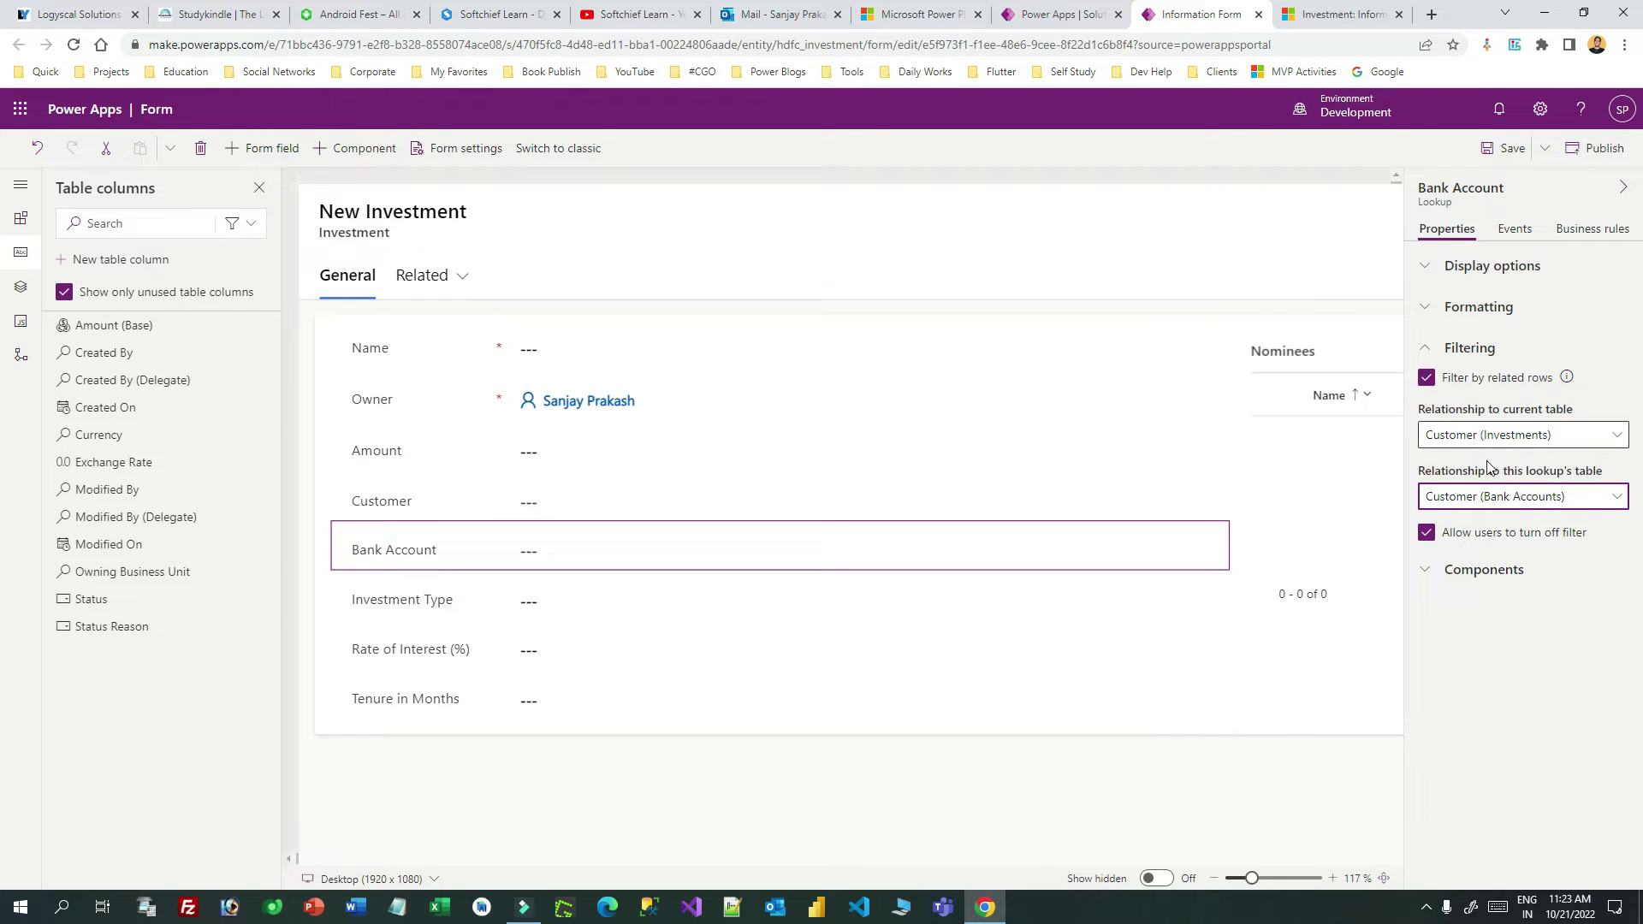
Step: Uncheck 'Allow users to turn off filter' for the Bank Account lookup
{"action": "left_click", "coordinate": [1426, 532]}
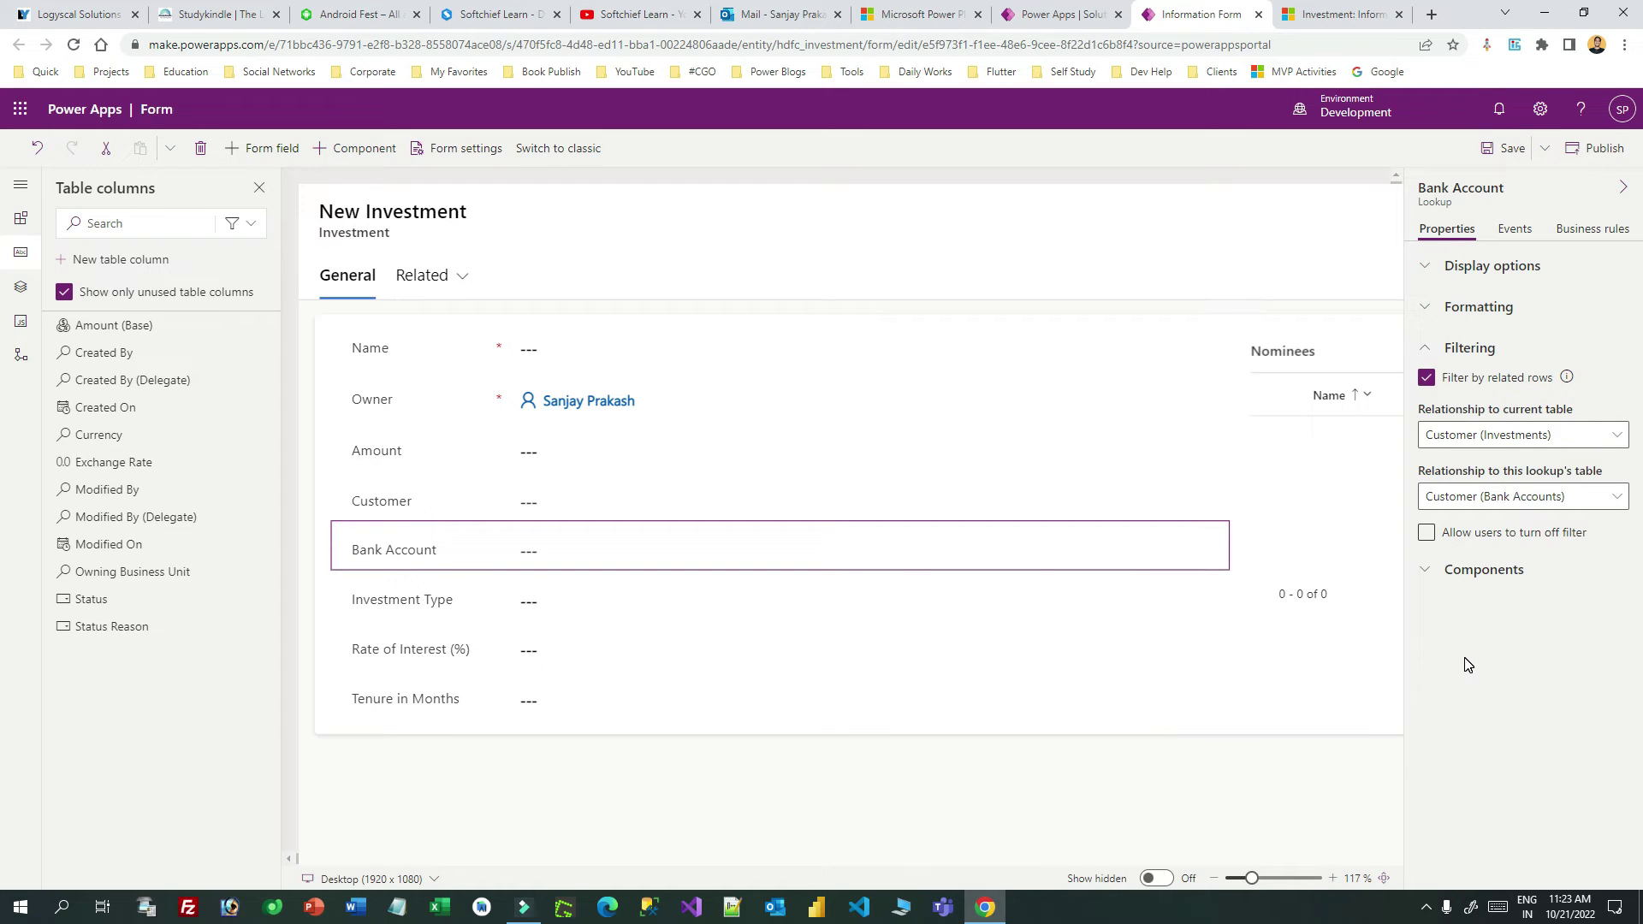
{"action": "left_click", "coordinate": [1426, 532]}
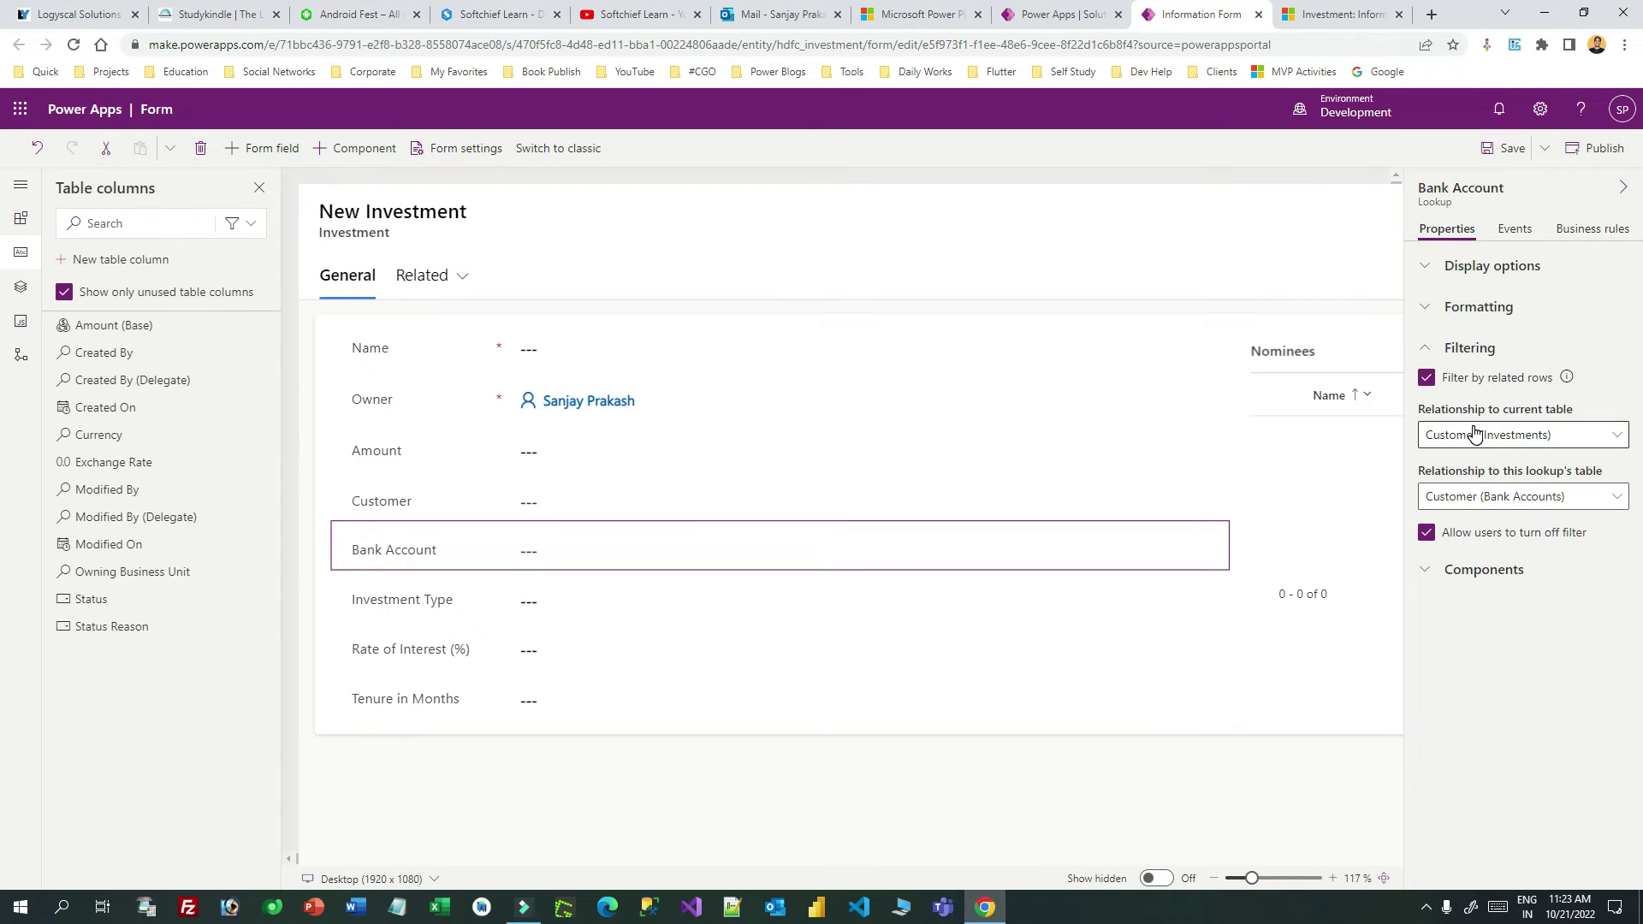
{"action": "left_click", "coordinate": [1426, 533]}
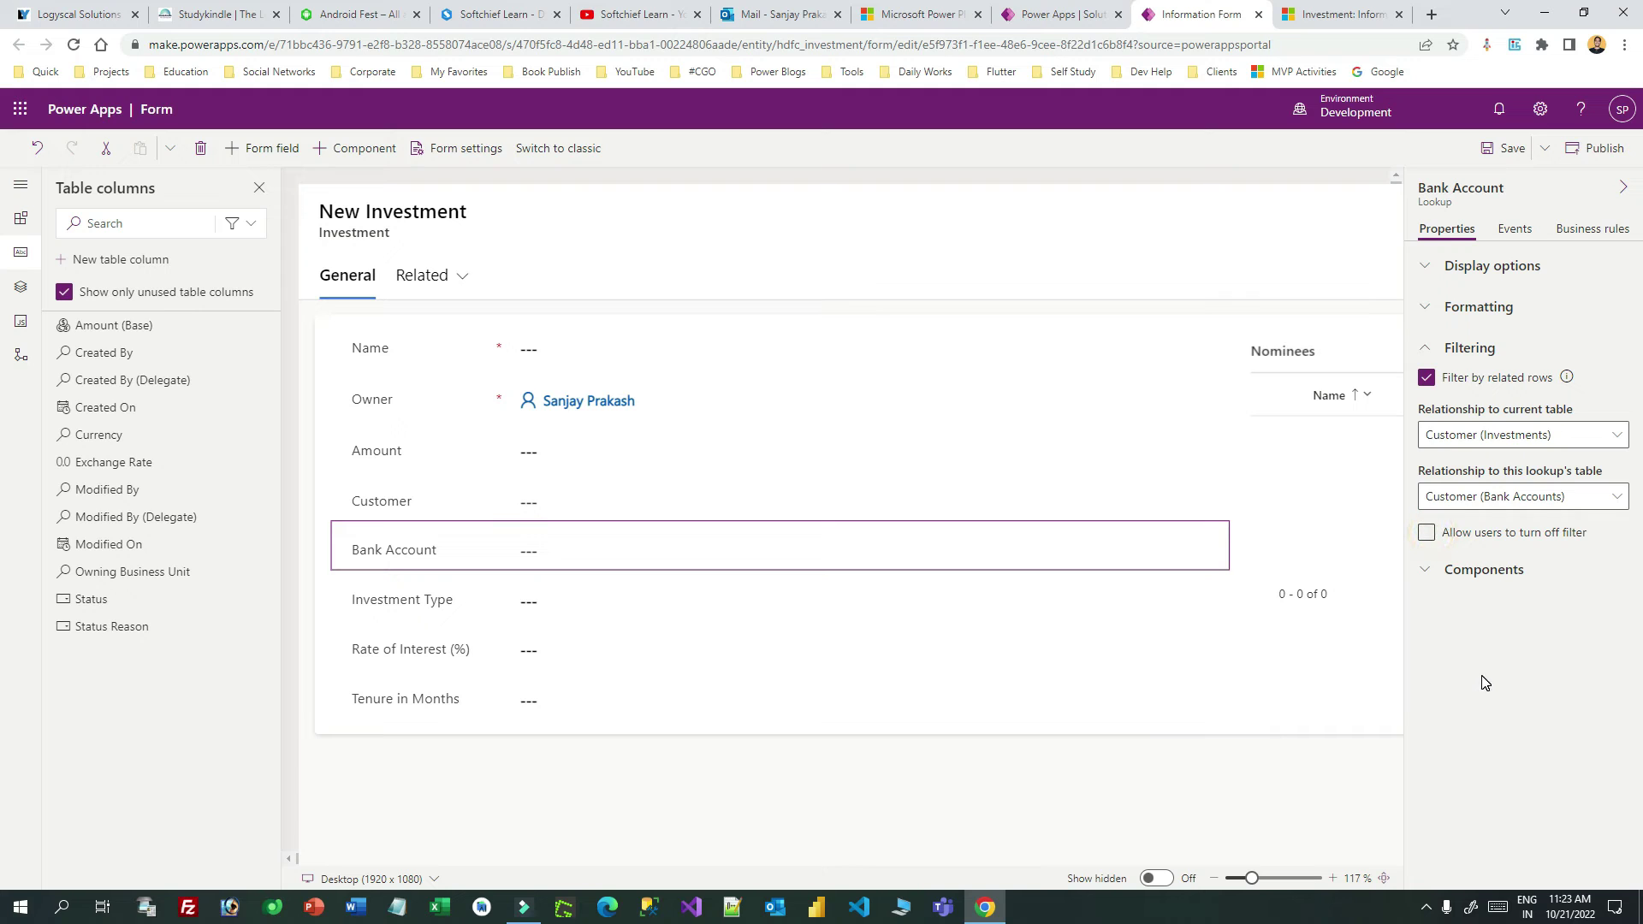
Step: Publish the Investment form and refresh the live Investment record with F5
{"action": "left_click", "coordinate": [1584, 163]}
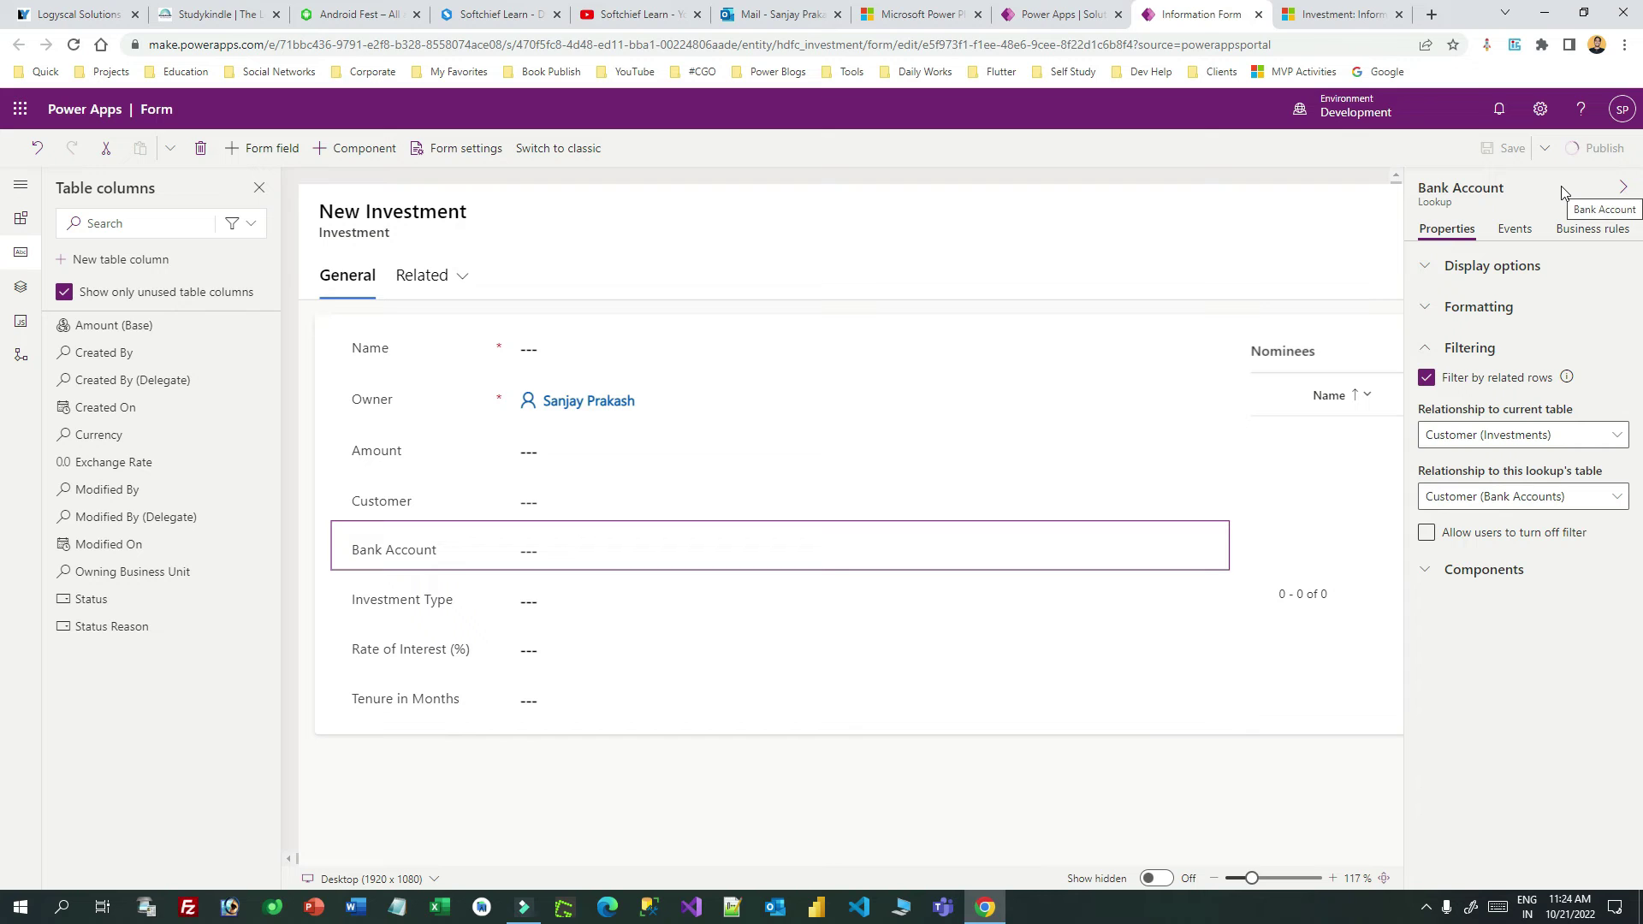
{"action": "left_click", "coordinate": [1336, 27]}
{"action": "key", "text": "F5"}
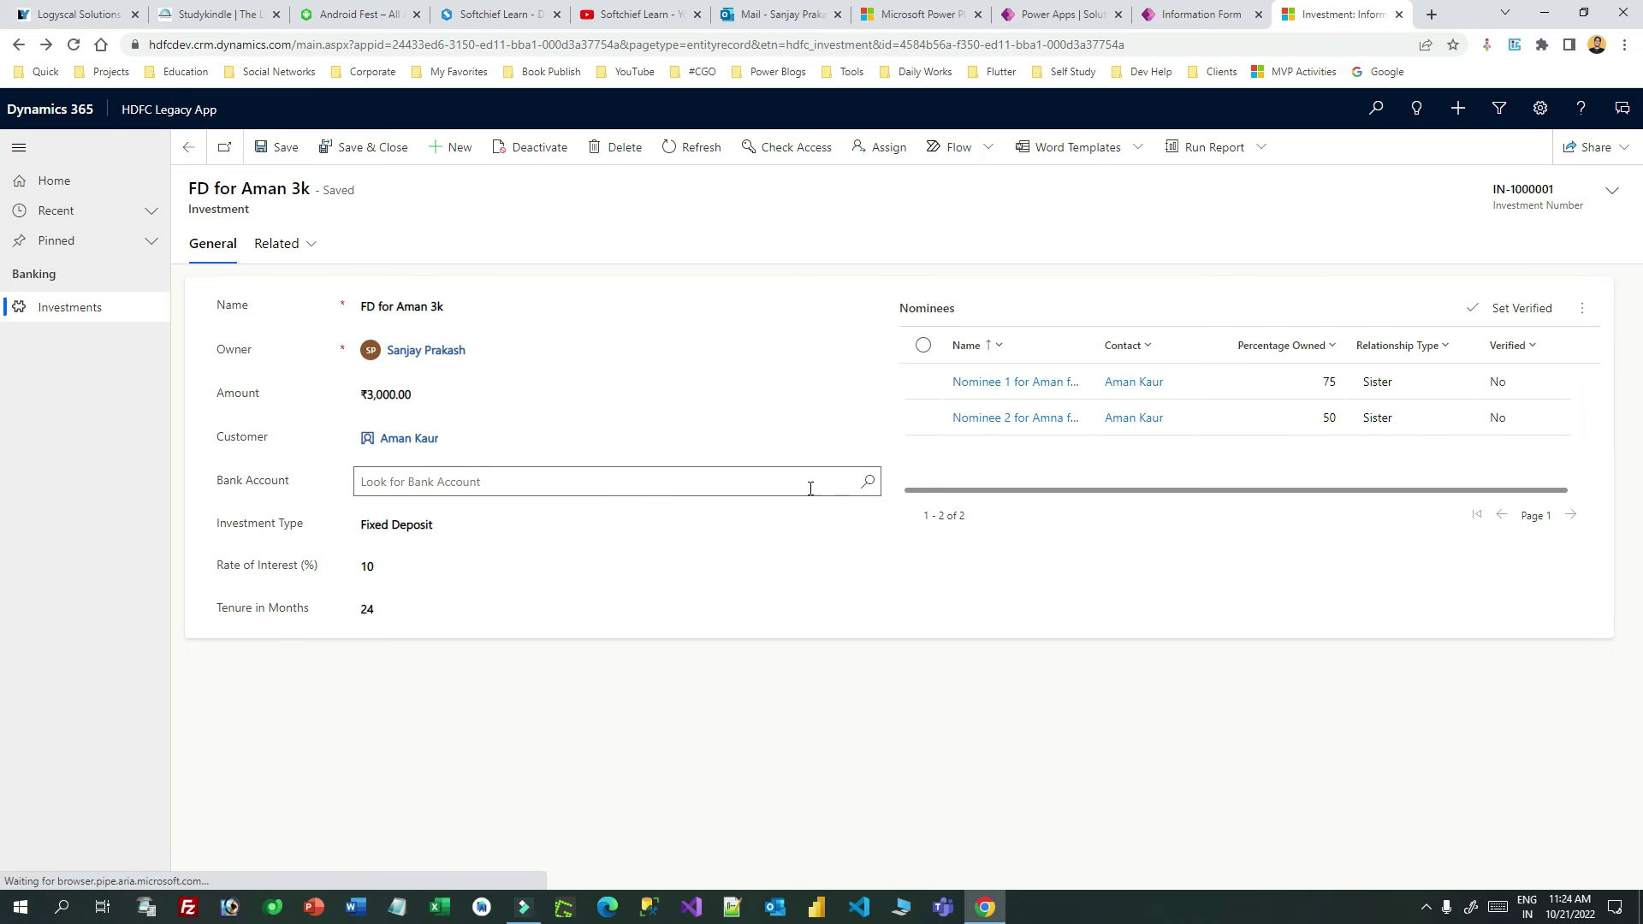
Step: Check the Bank Account options, then replace the Customer with a contact found by searching 'a'
{"action": "left_click", "coordinate": [868, 484]}
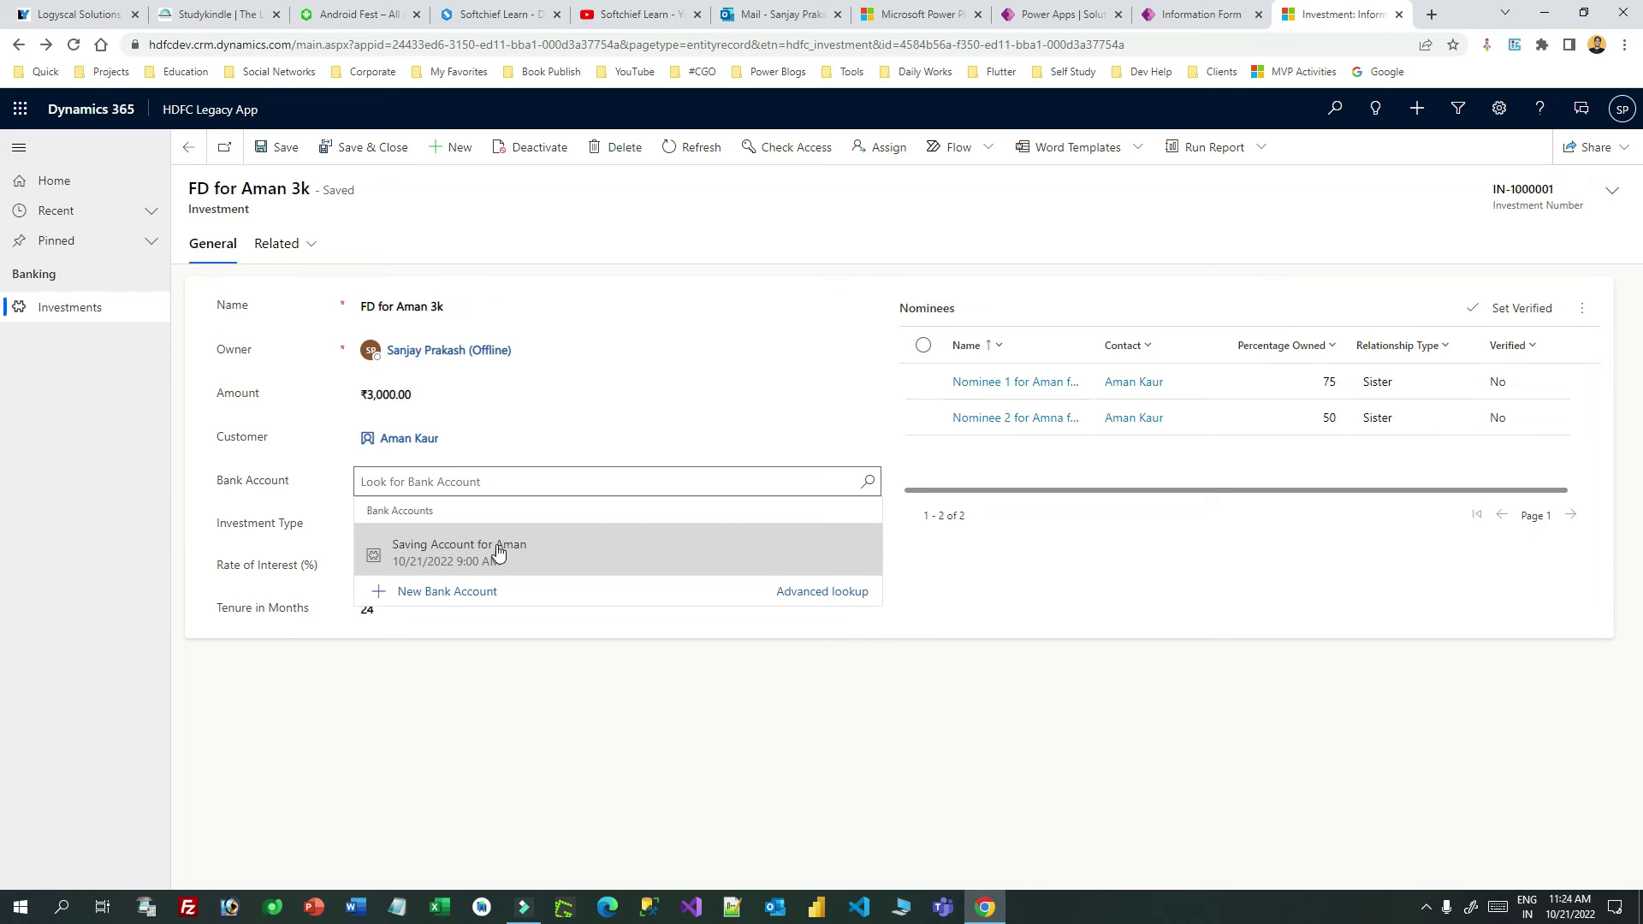
{"action": "left_click", "coordinate": [496, 438]}
{"action": "left_click", "coordinate": [457, 439]}
{"action": "left_click", "coordinate": [867, 437]}
{"action": "left_click", "coordinate": [439, 433]}
{"action": "type", "text": "a"}
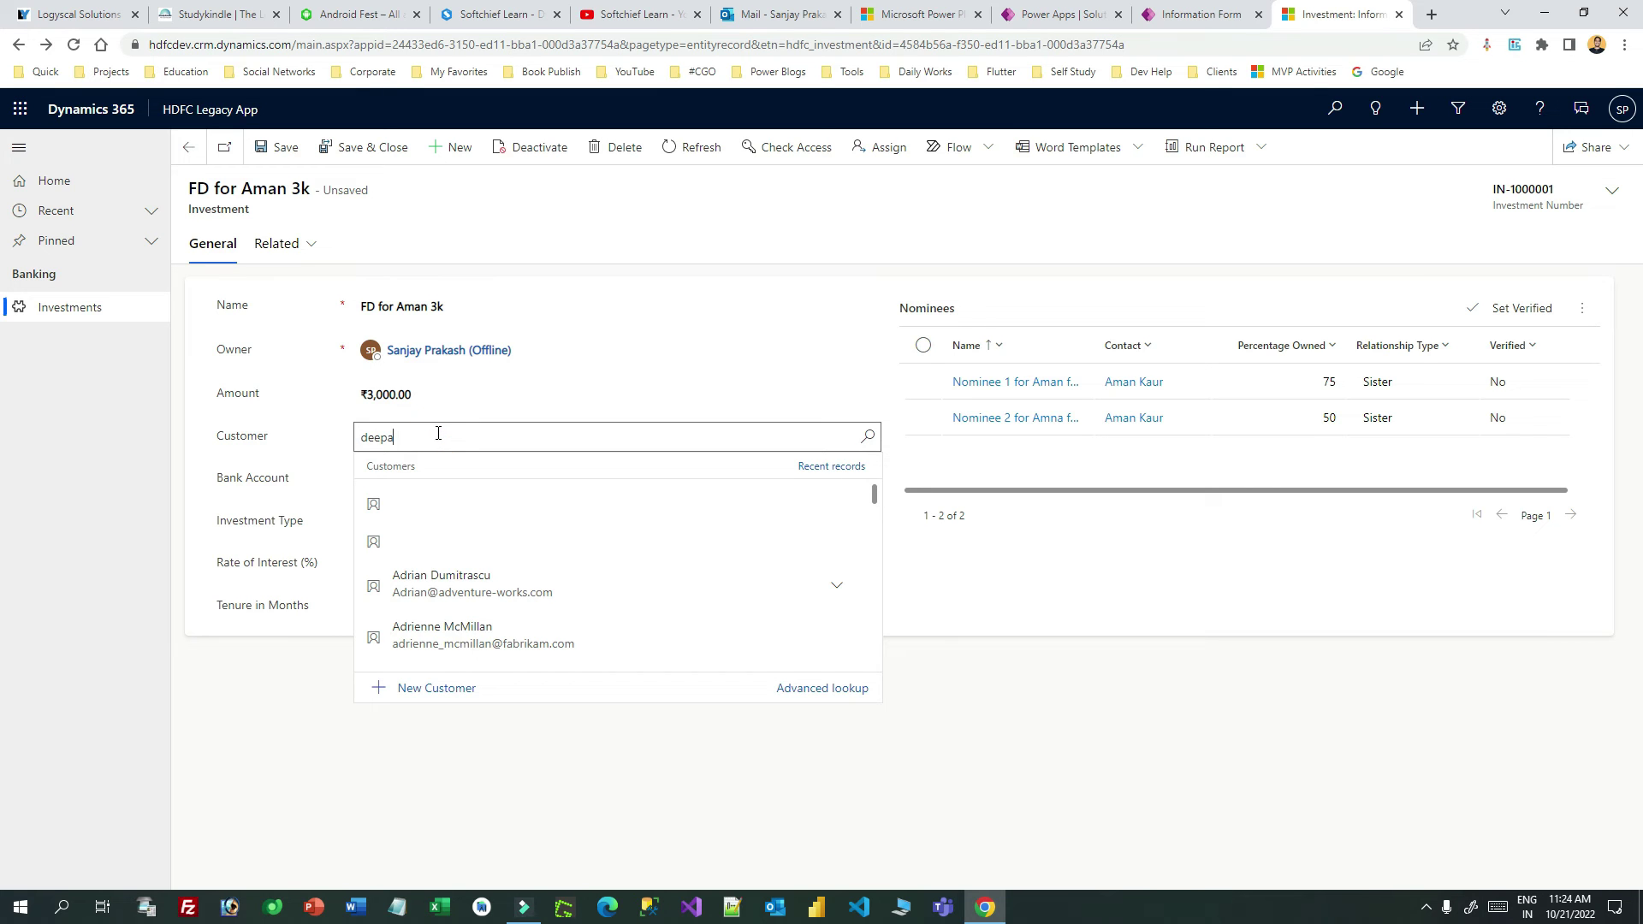
{"action": "left_click", "coordinate": [470, 512]}
Step: List the Bank Account lookup's accounts for the new customer, then open that contact's record
{"action": "left_click", "coordinate": [520, 481]}
{"action": "left_click", "coordinate": [864, 482]}
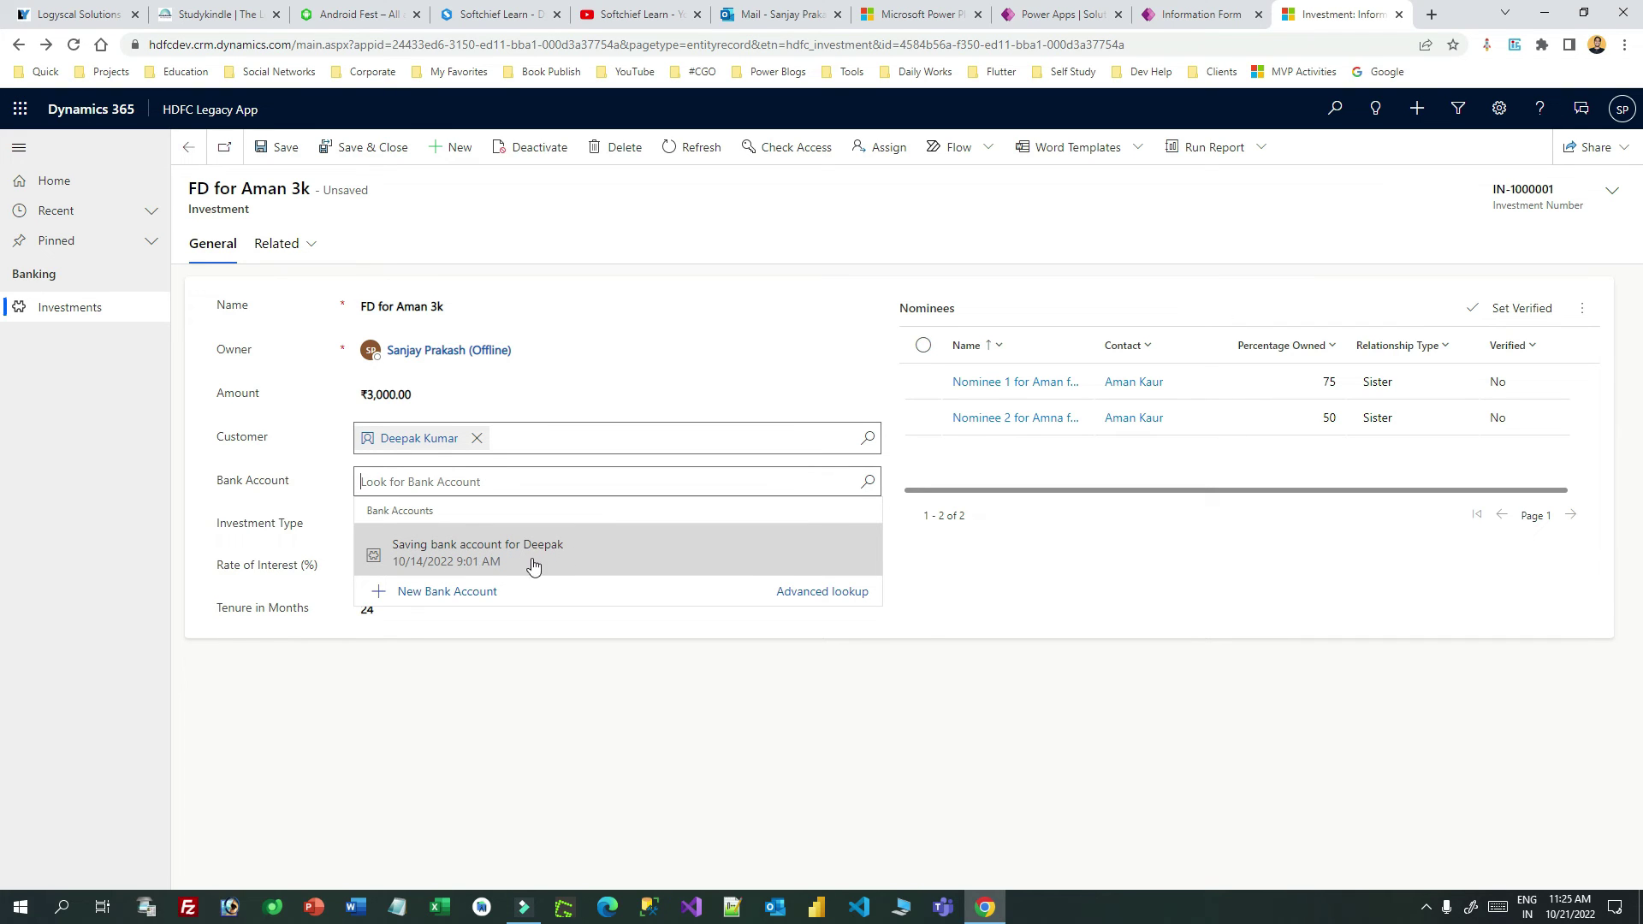
{"action": "left_click", "coordinate": [422, 441]}
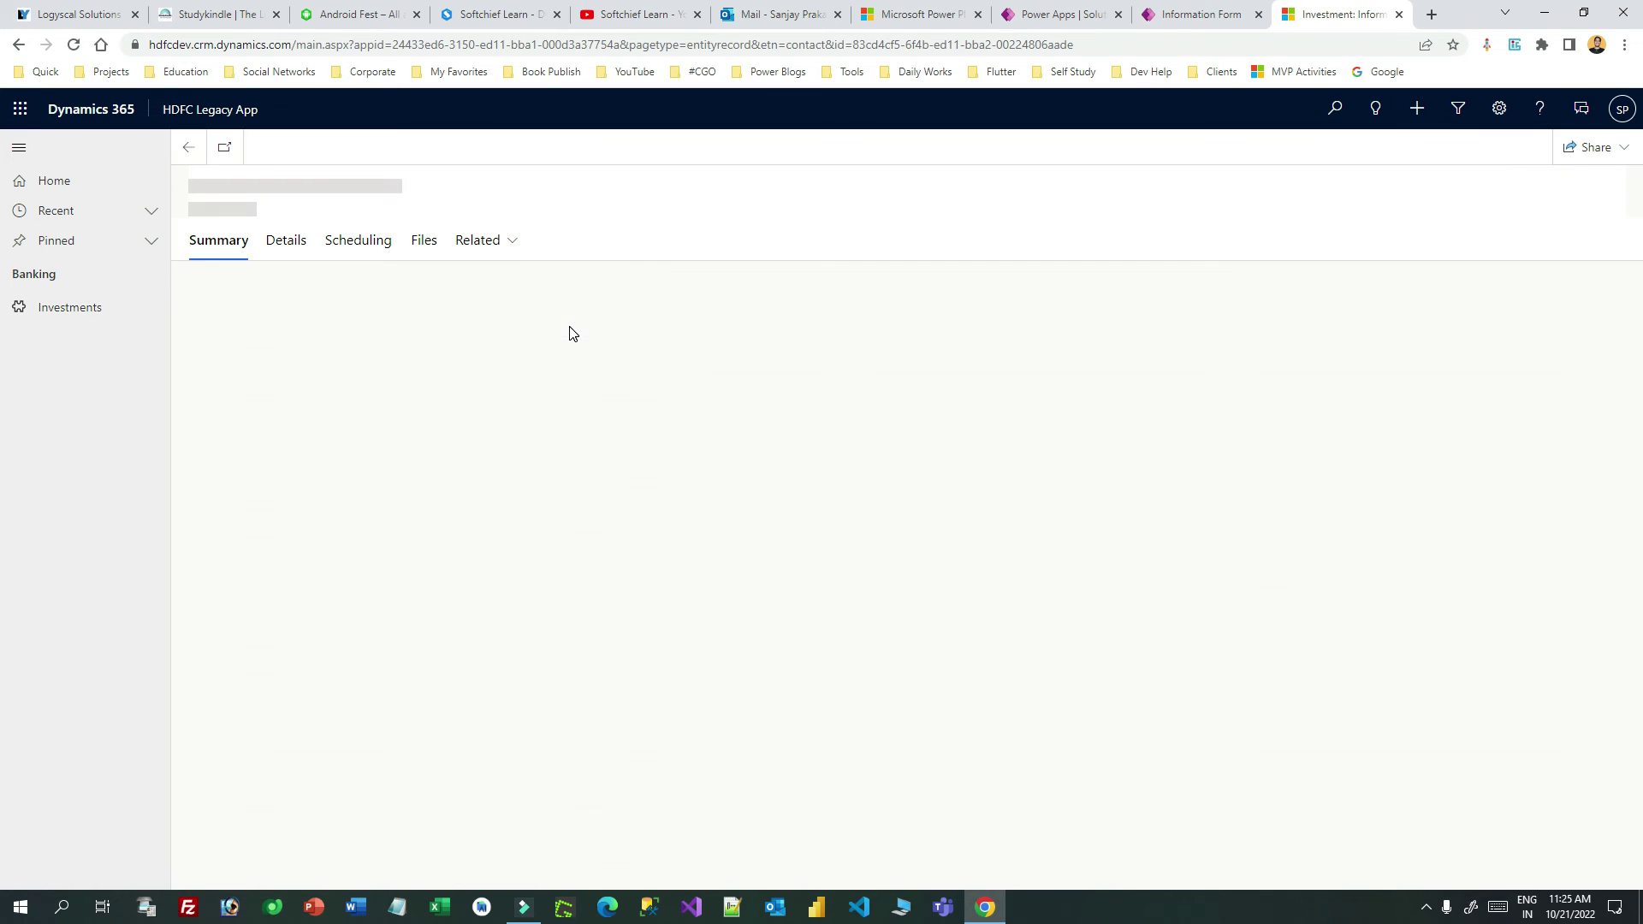
Step: From the customer's related Bank Accounts, start a new Current Account at India Branch
{"action": "left_click", "coordinate": [506, 242]}
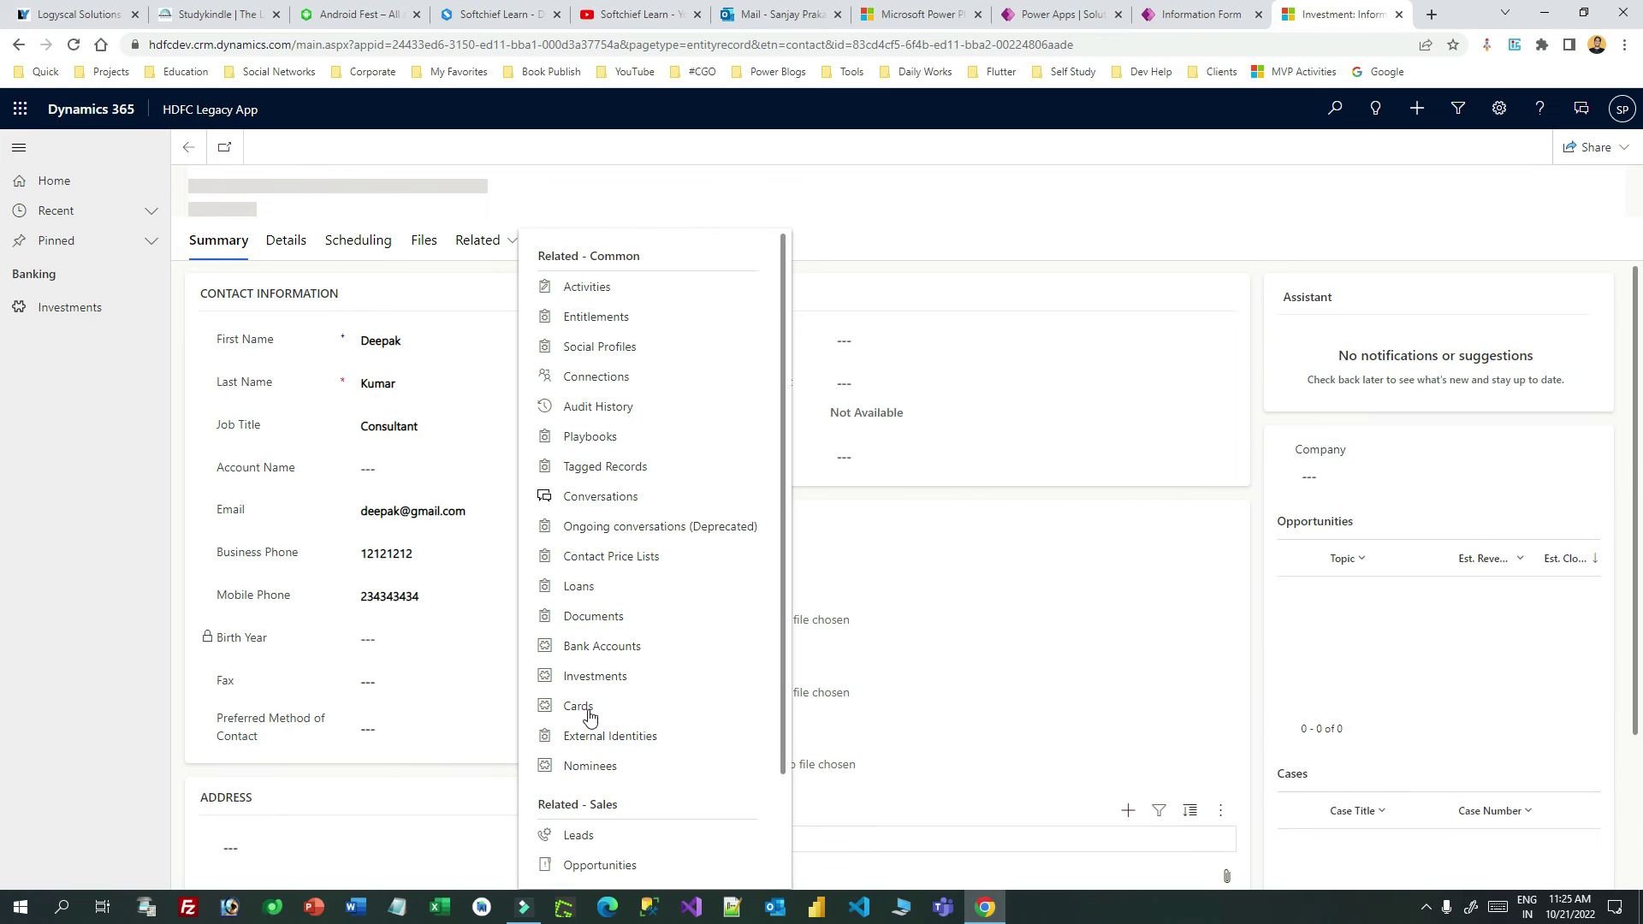
{"action": "left_click", "coordinate": [599, 646]}
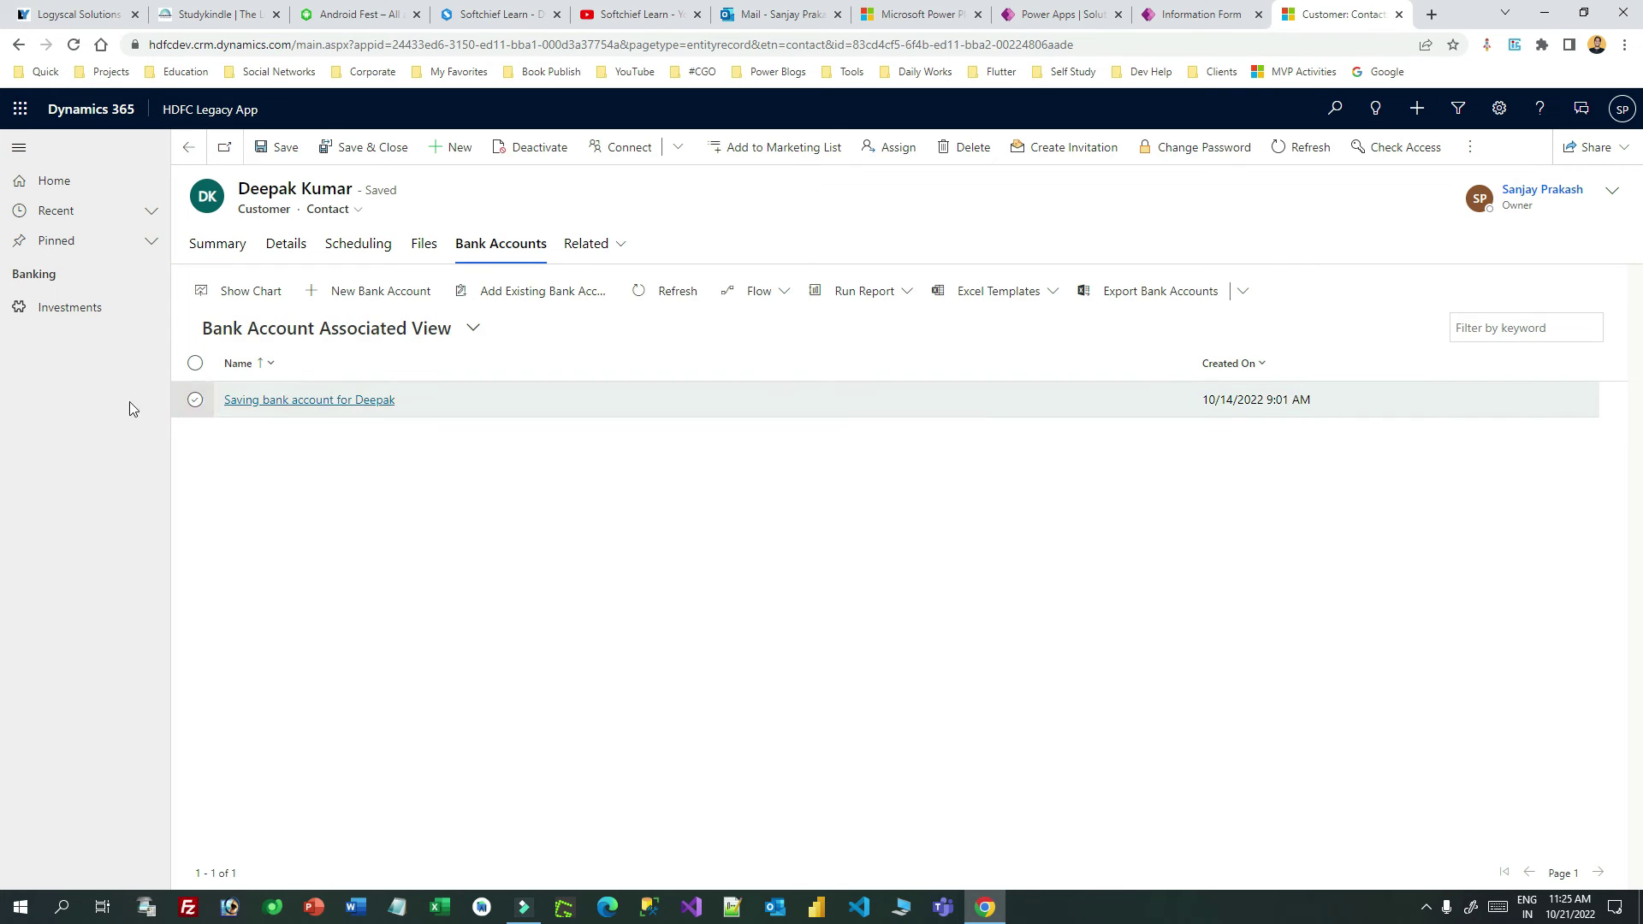
{"action": "left_click", "coordinate": [418, 309]}
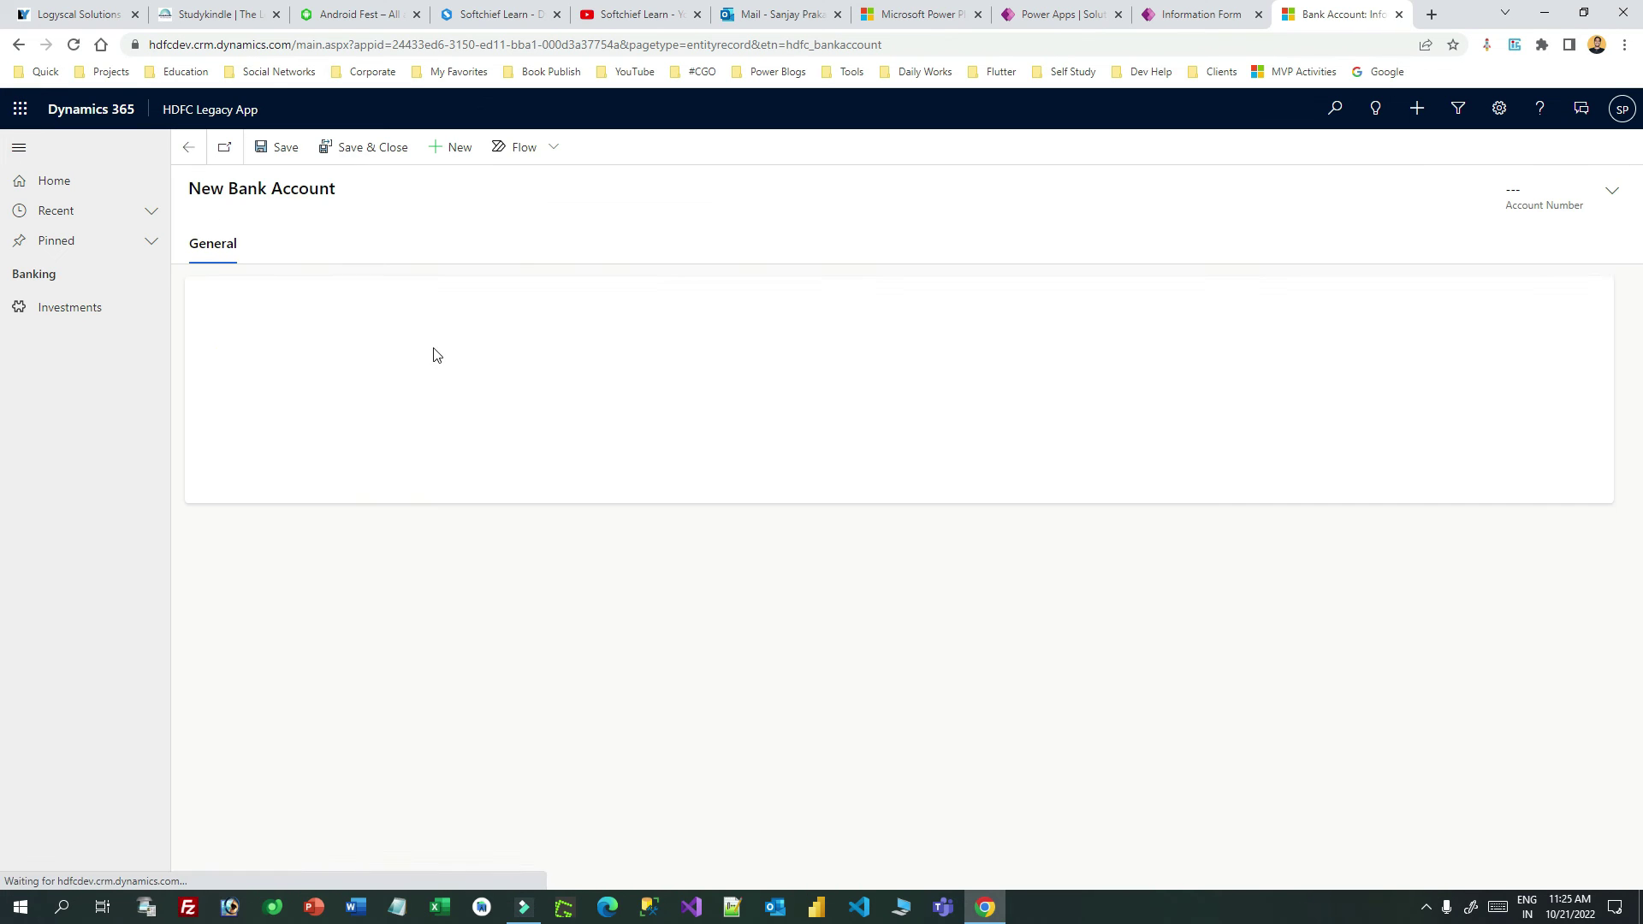
{"action": "left_click", "coordinate": [390, 307]}
{"action": "left_click", "coordinate": [422, 385]}
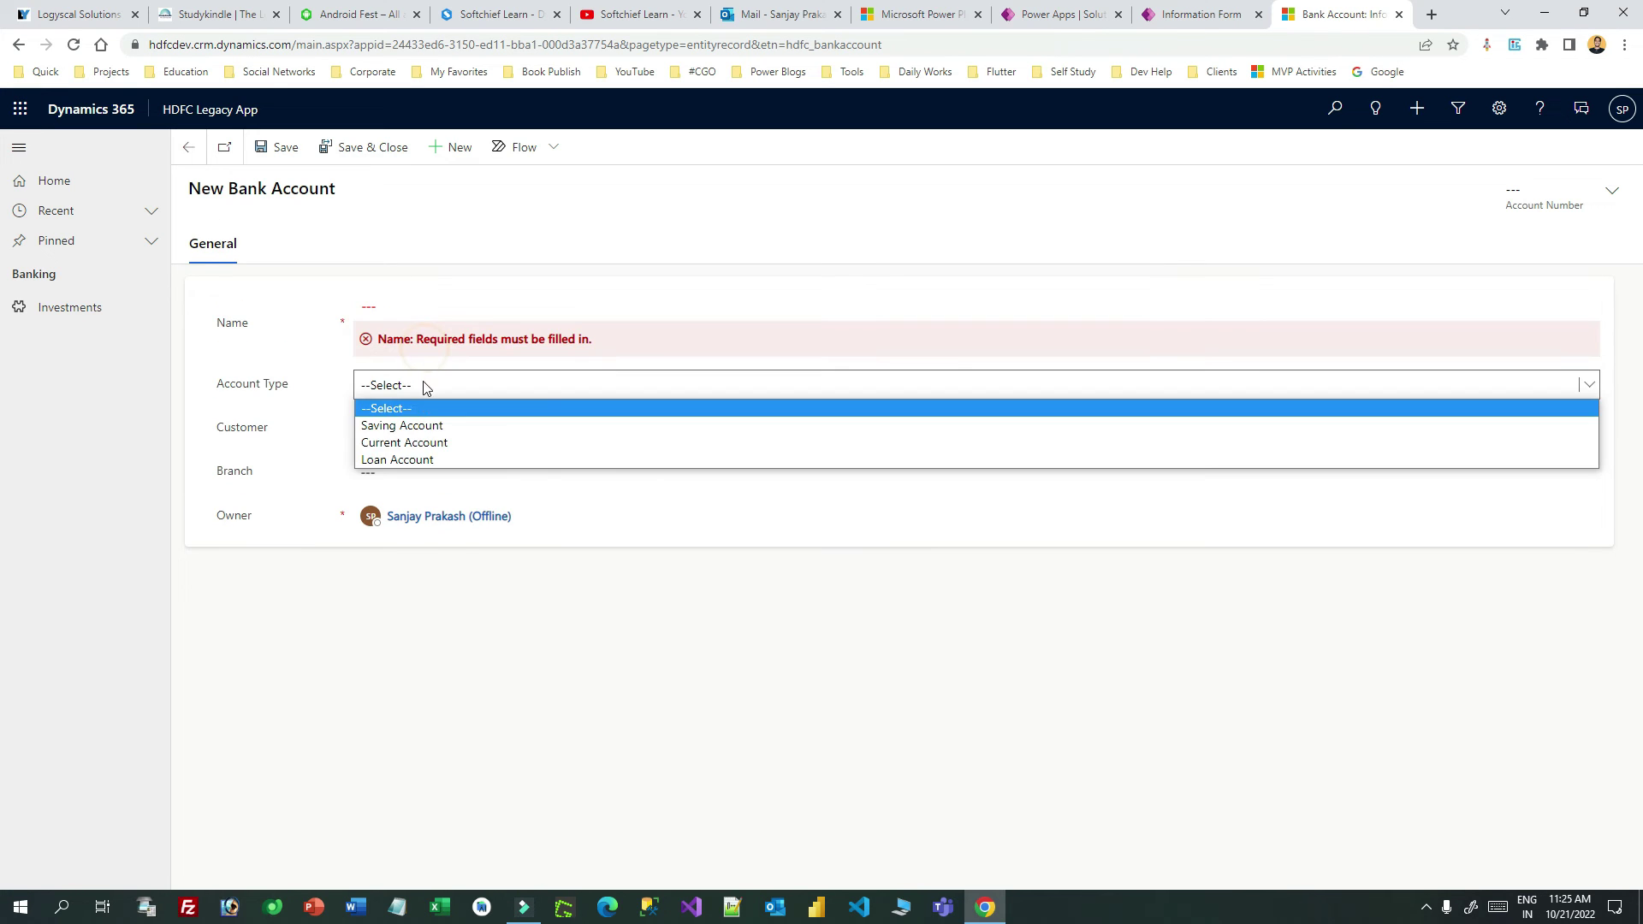
{"action": "left_click", "coordinate": [432, 443]}
{"action": "left_click", "coordinate": [413, 468]}
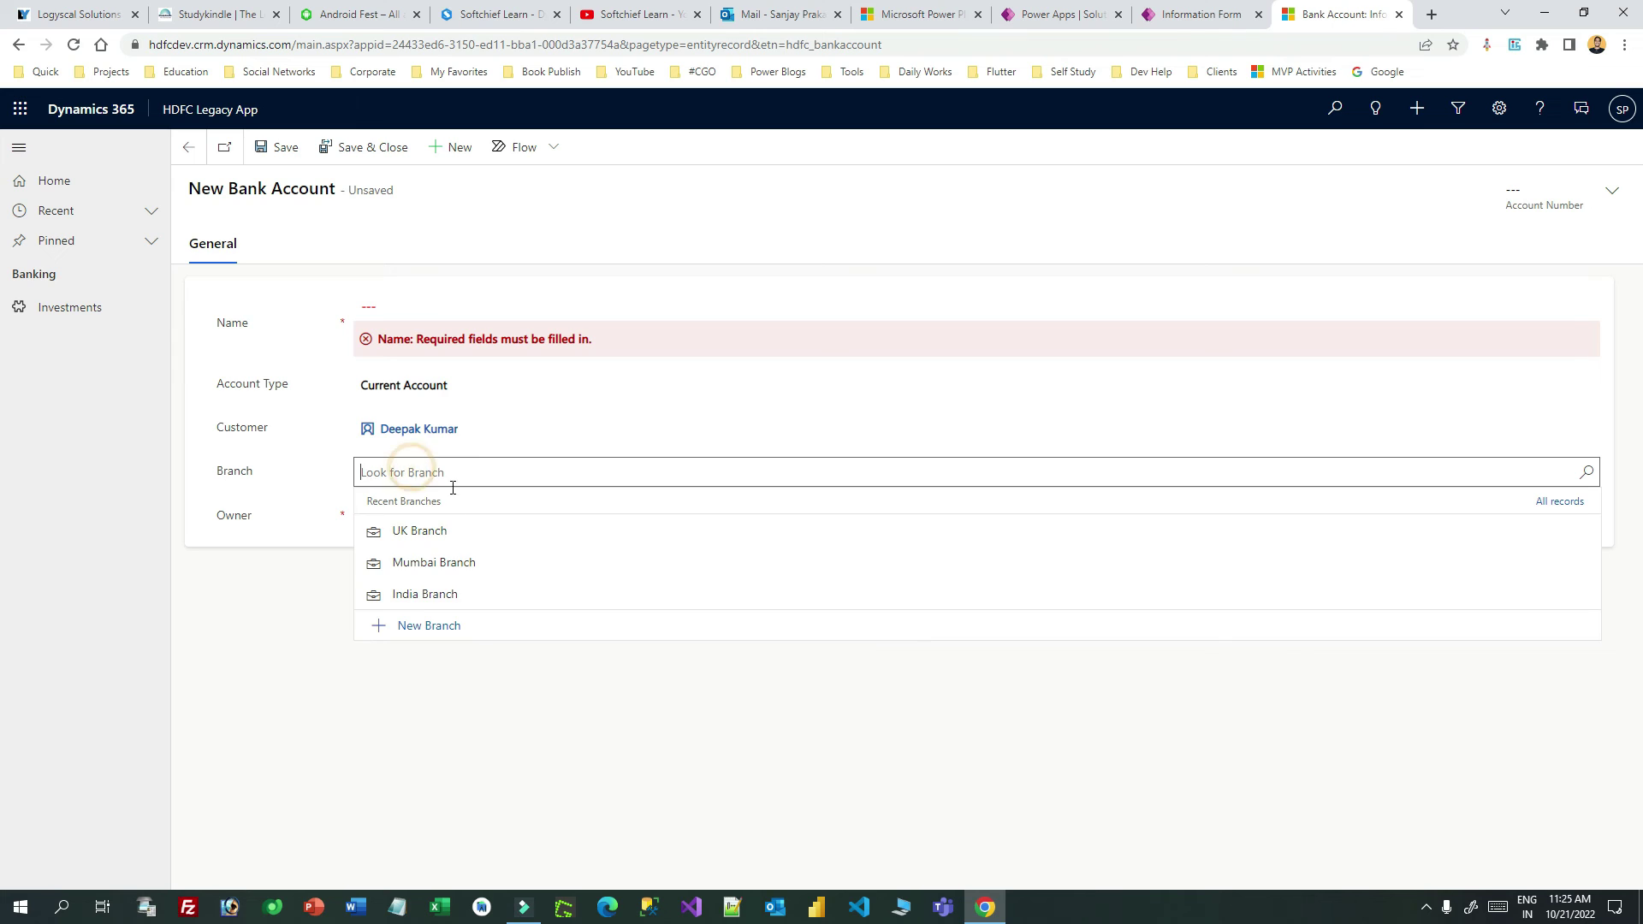
{"action": "left_click", "coordinate": [454, 594]}
Step: Enter the account name, save the bank account, and select its generated account number
{"action": "left_click", "coordinate": [429, 310]}
{"action": "type", "text": "Current"}
{"action": "key", "text": "BackSpace"}
{"action": "key", "text": "BackSpace"}
{"action": "key", "text": "BackSpace"}
{"action": "key", "text": "BackSpace"}
{"action": "key", "text": "BackSpace"}
{"action": "type", "text": "y"}
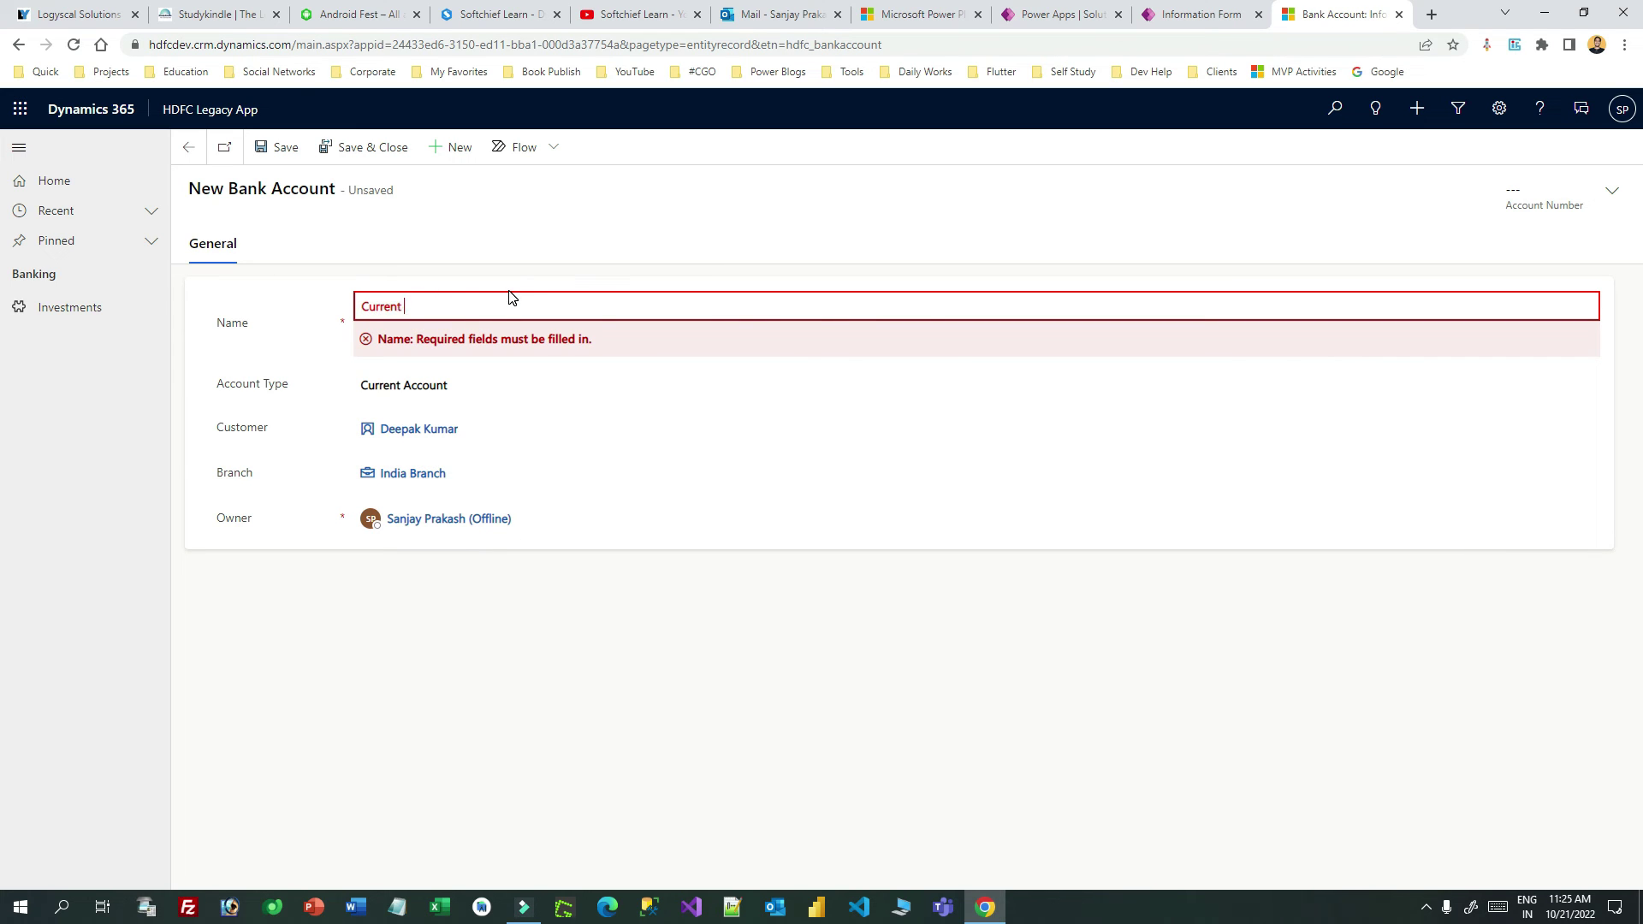
{"action": "type", "text": "nt for Deepak"}
{"action": "left_click", "coordinate": [289, 152]}
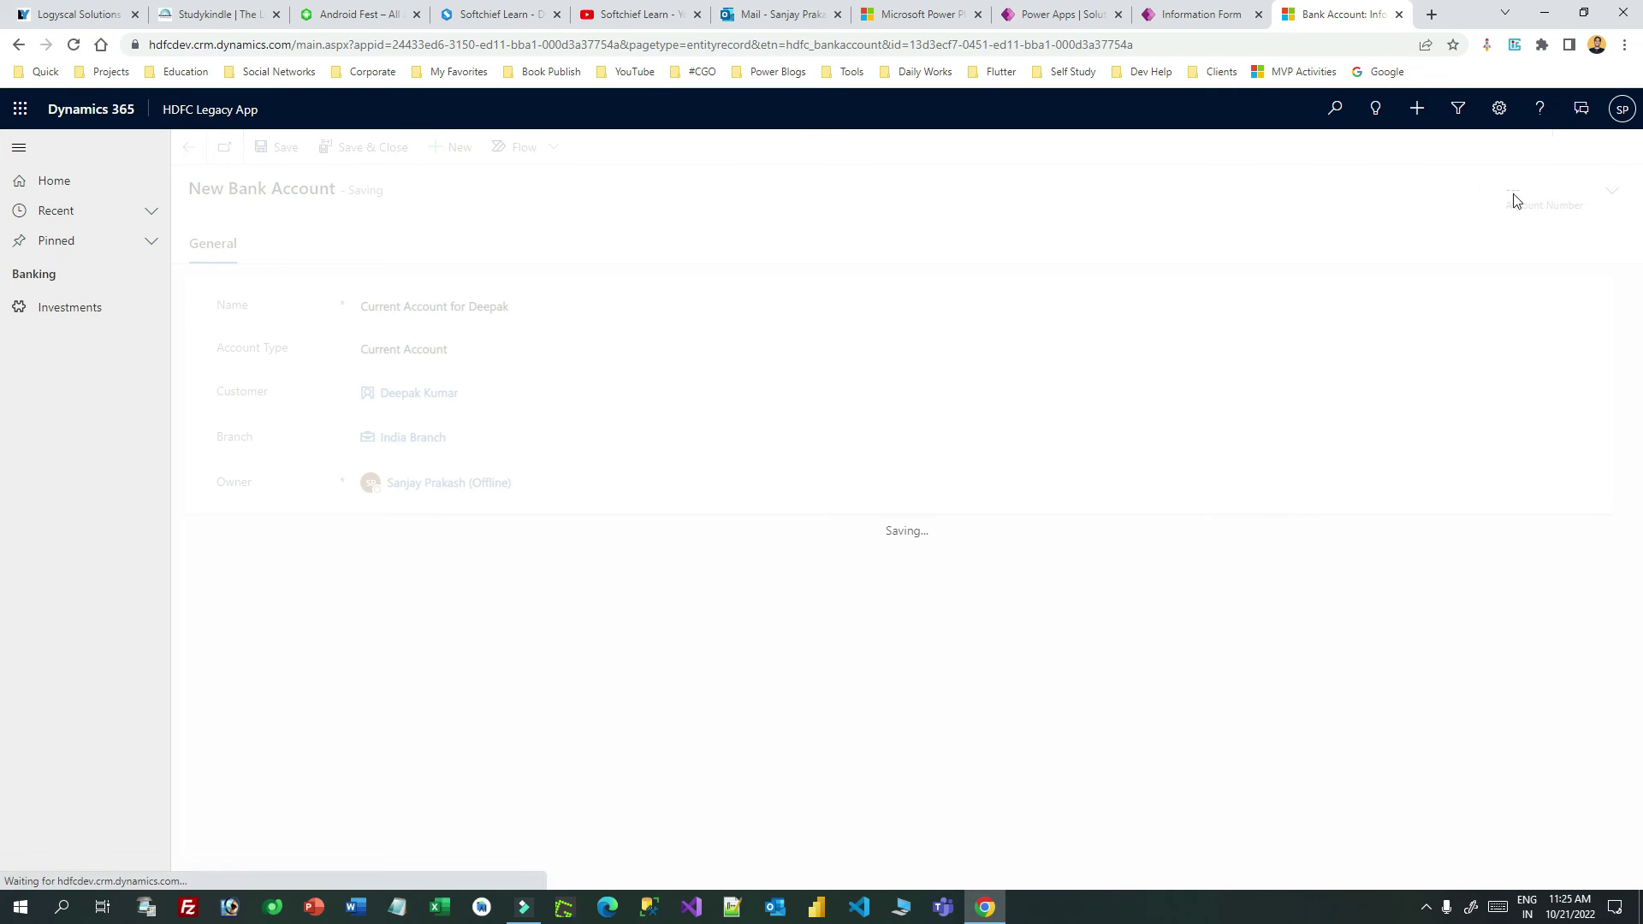
{"action": "triple_click", "coordinate": [1482, 190]}
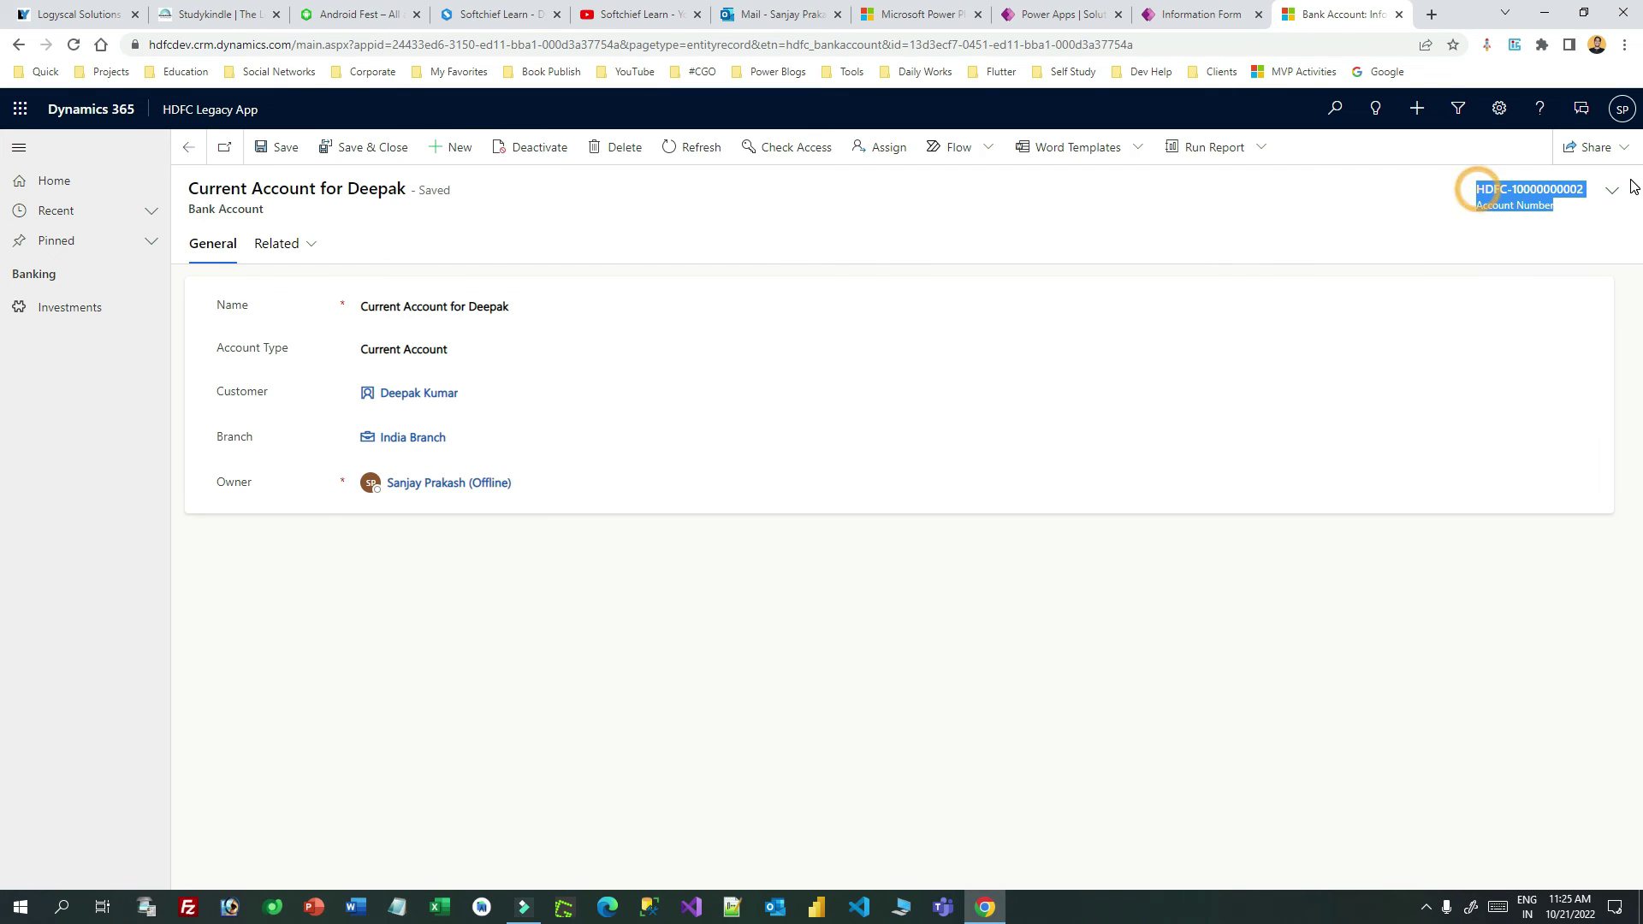
Step: Open the first investment from the customer's related Investments list
{"action": "left_click", "coordinate": [409, 394]}
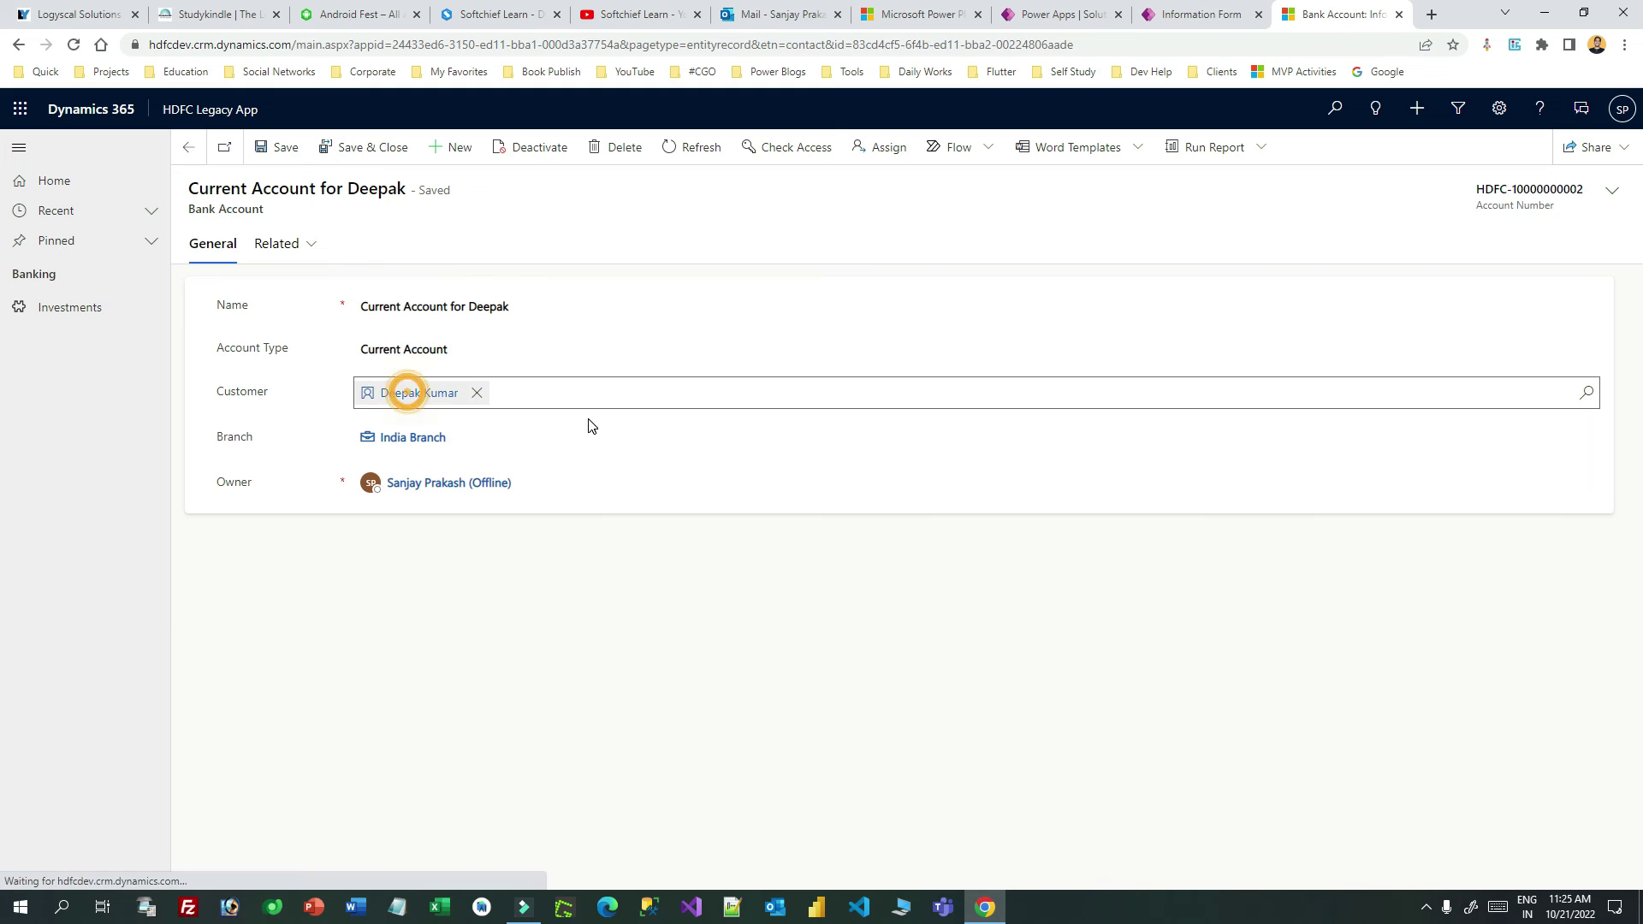
{"action": "left_click", "coordinate": [494, 242]}
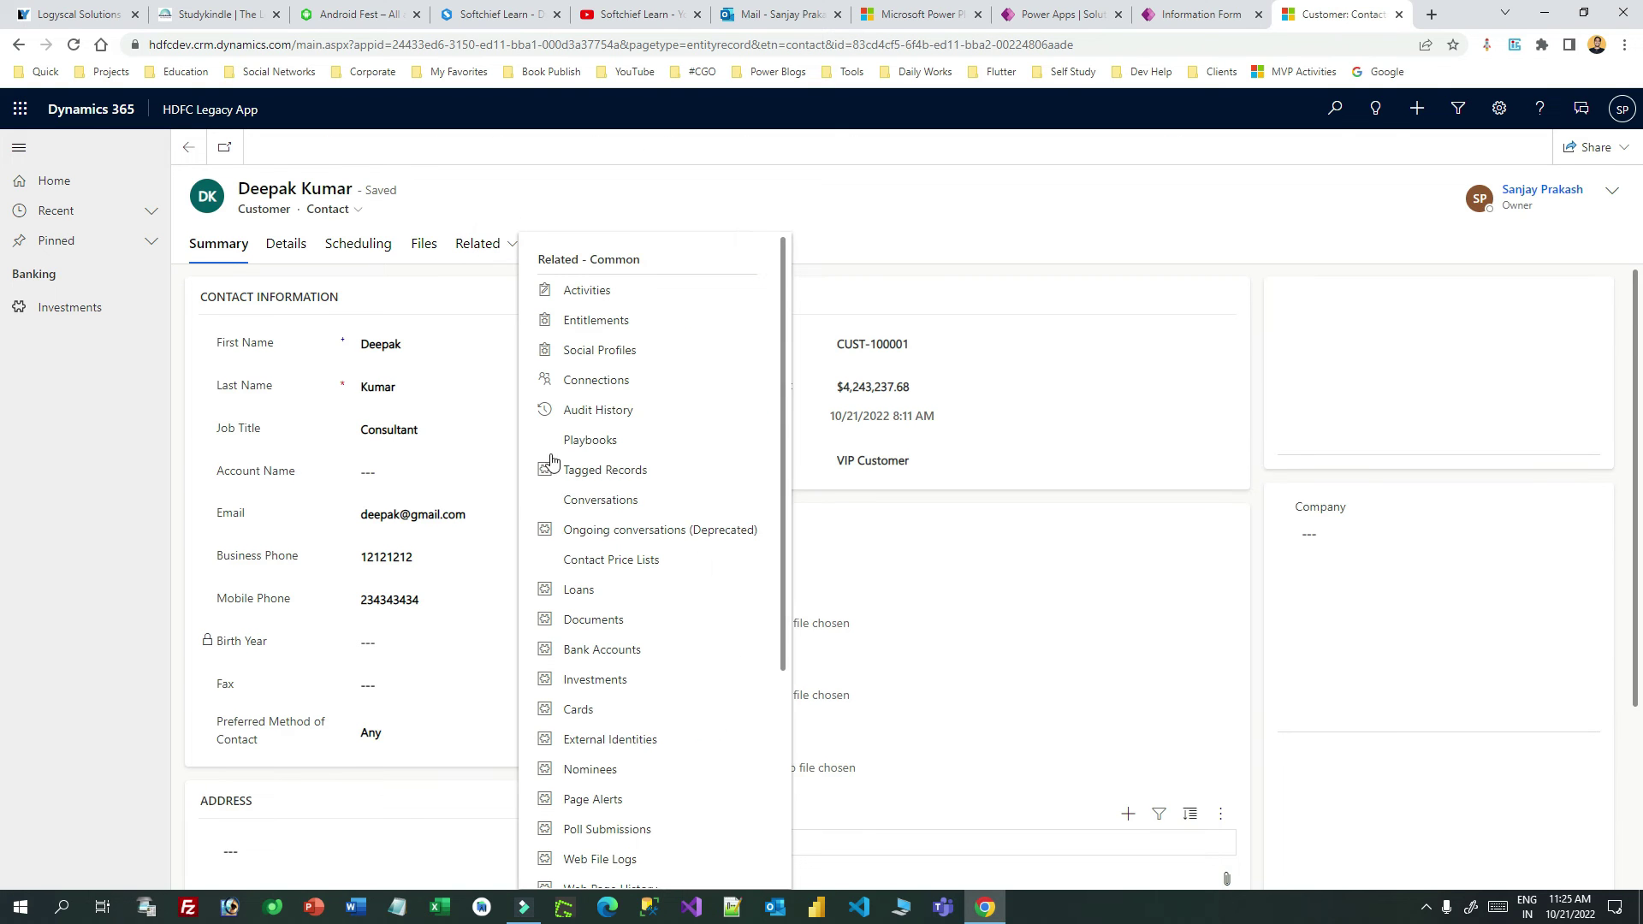
{"action": "left_click", "coordinate": [605, 677]}
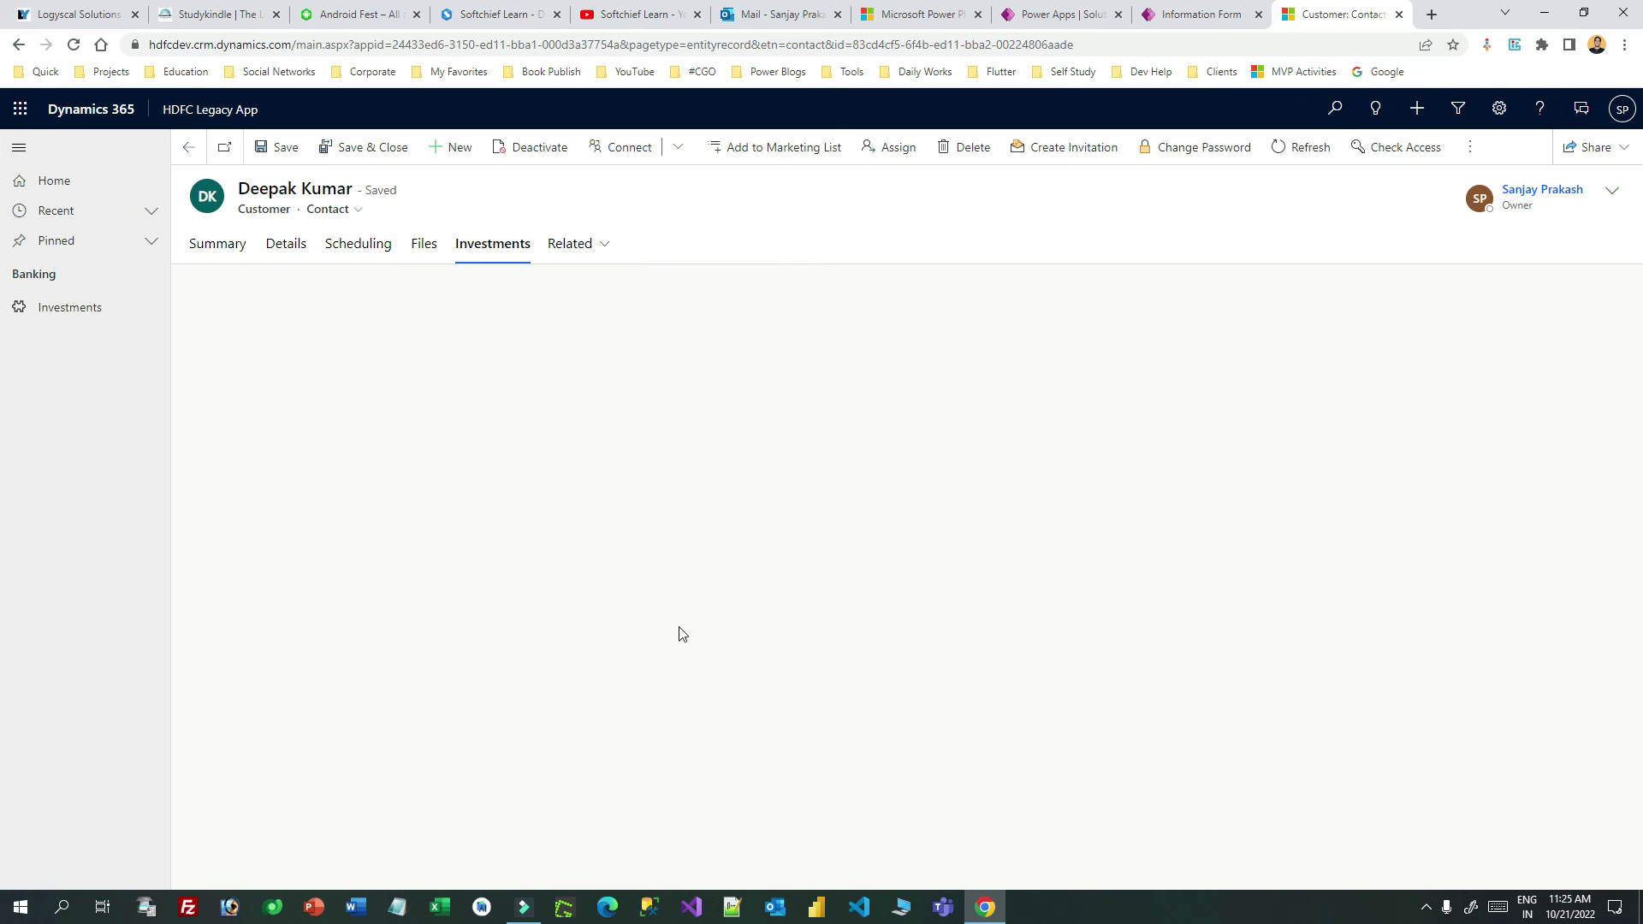
{"action": "left_click", "coordinate": [426, 397]}
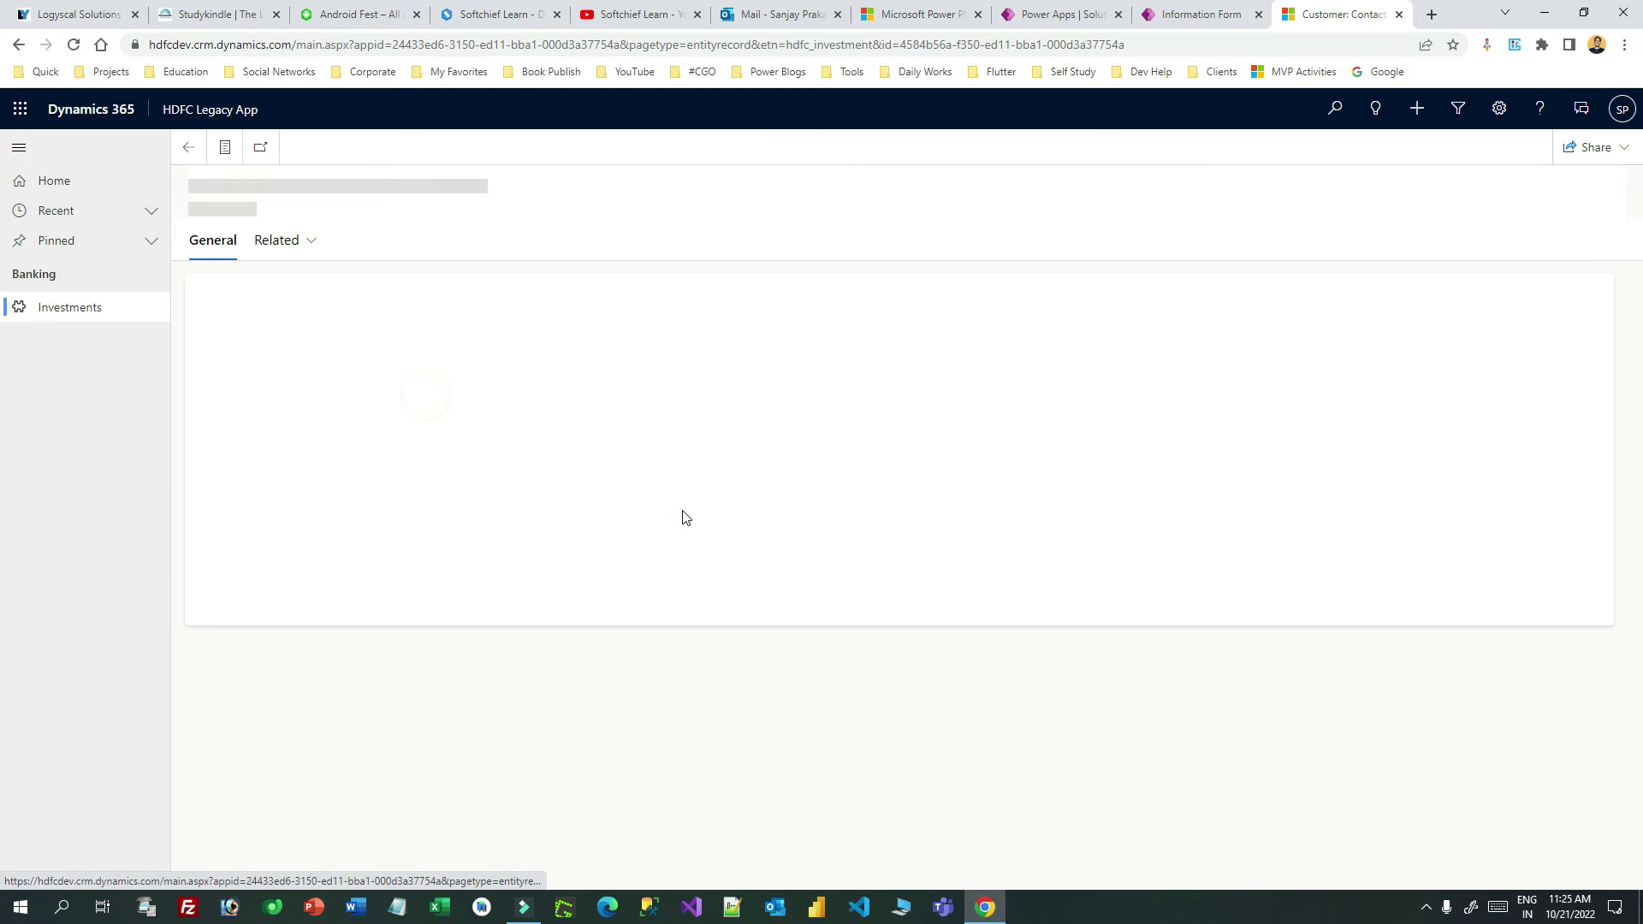
Step: Check which bank accounts the lookup offers, then remove the investment's Customer
{"action": "left_click", "coordinate": [643, 489]}
{"action": "left_click", "coordinate": [867, 481]}
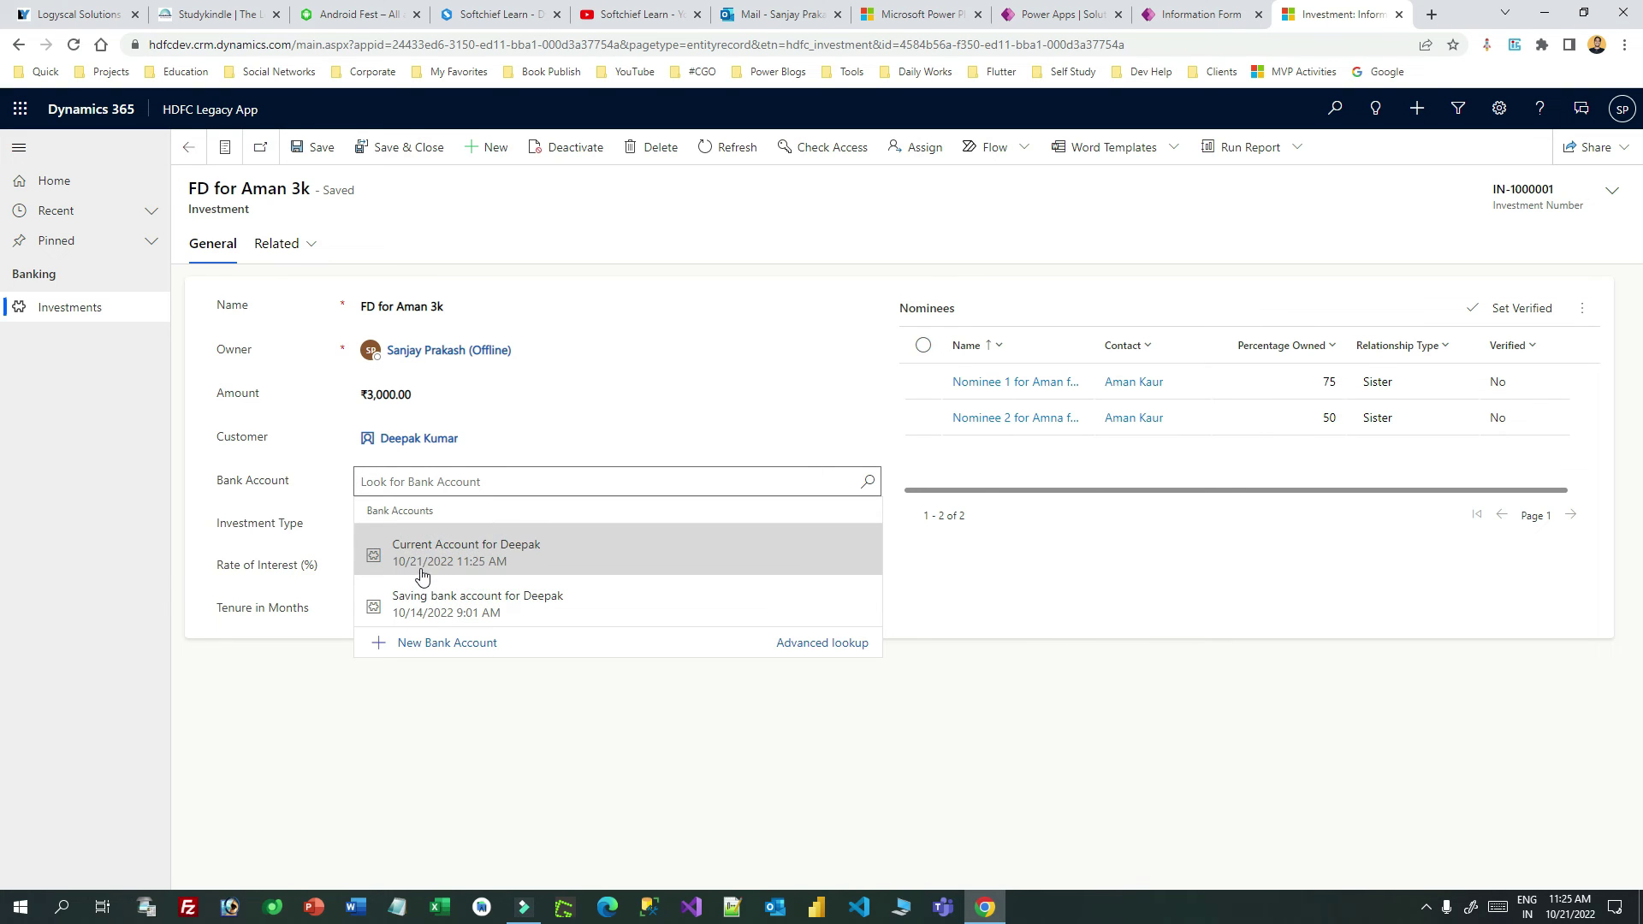
{"action": "left_click", "coordinate": [470, 439]}
{"action": "left_click", "coordinate": [878, 433]}
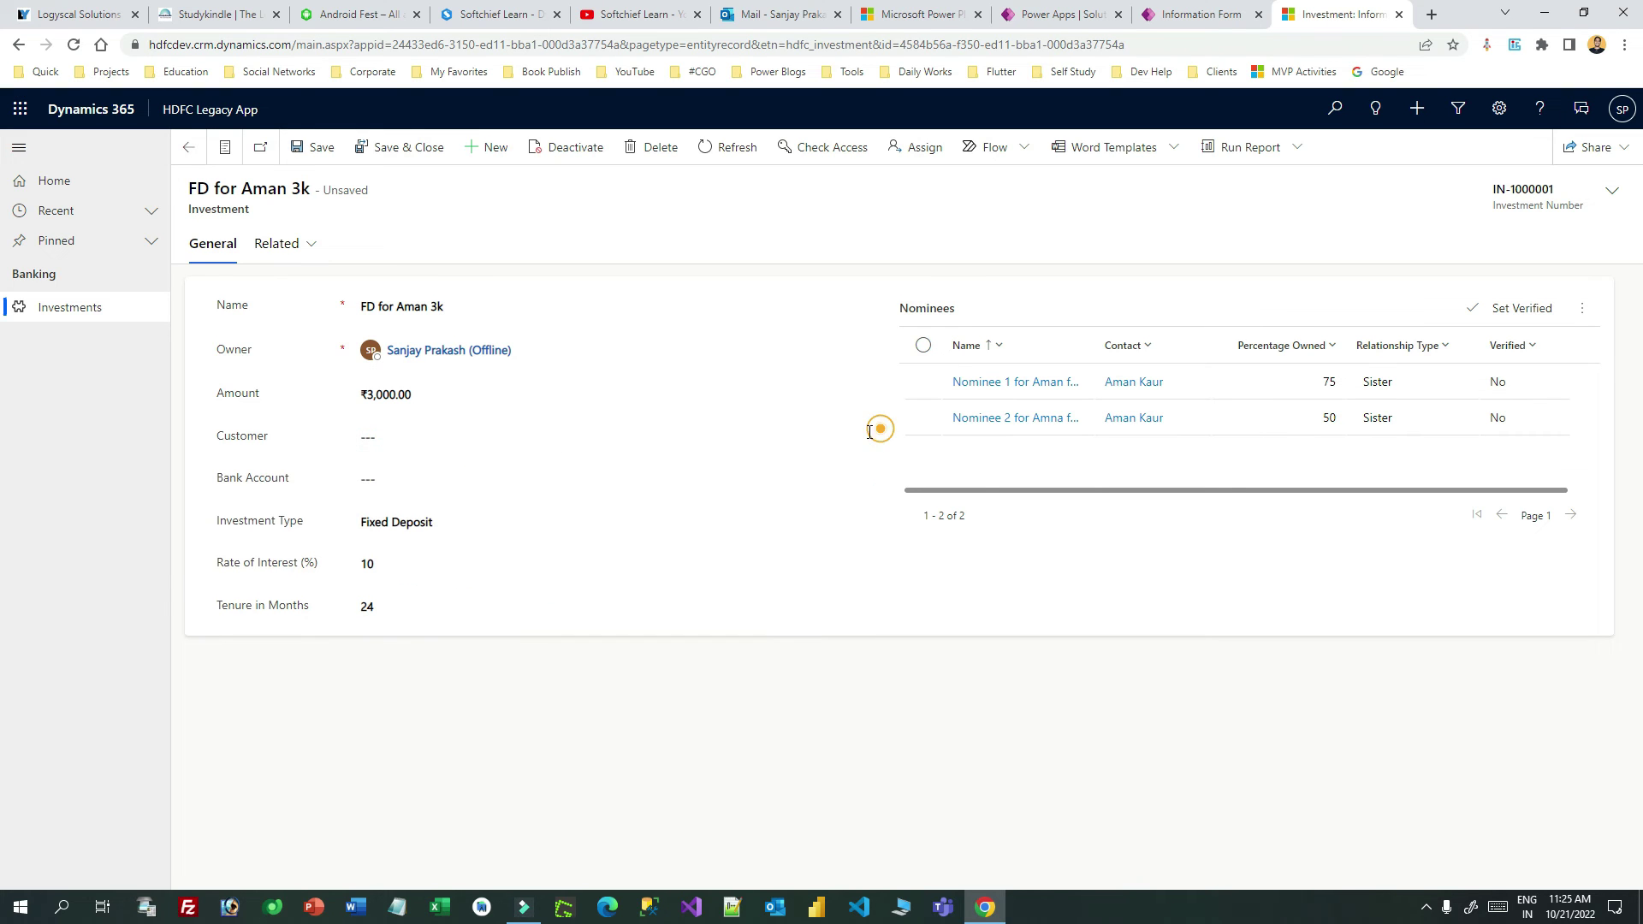
Step: Restore the original customer from Recent Customers and launch Advanced lookup for Bank Account
{"action": "left_click", "coordinate": [717, 439]}
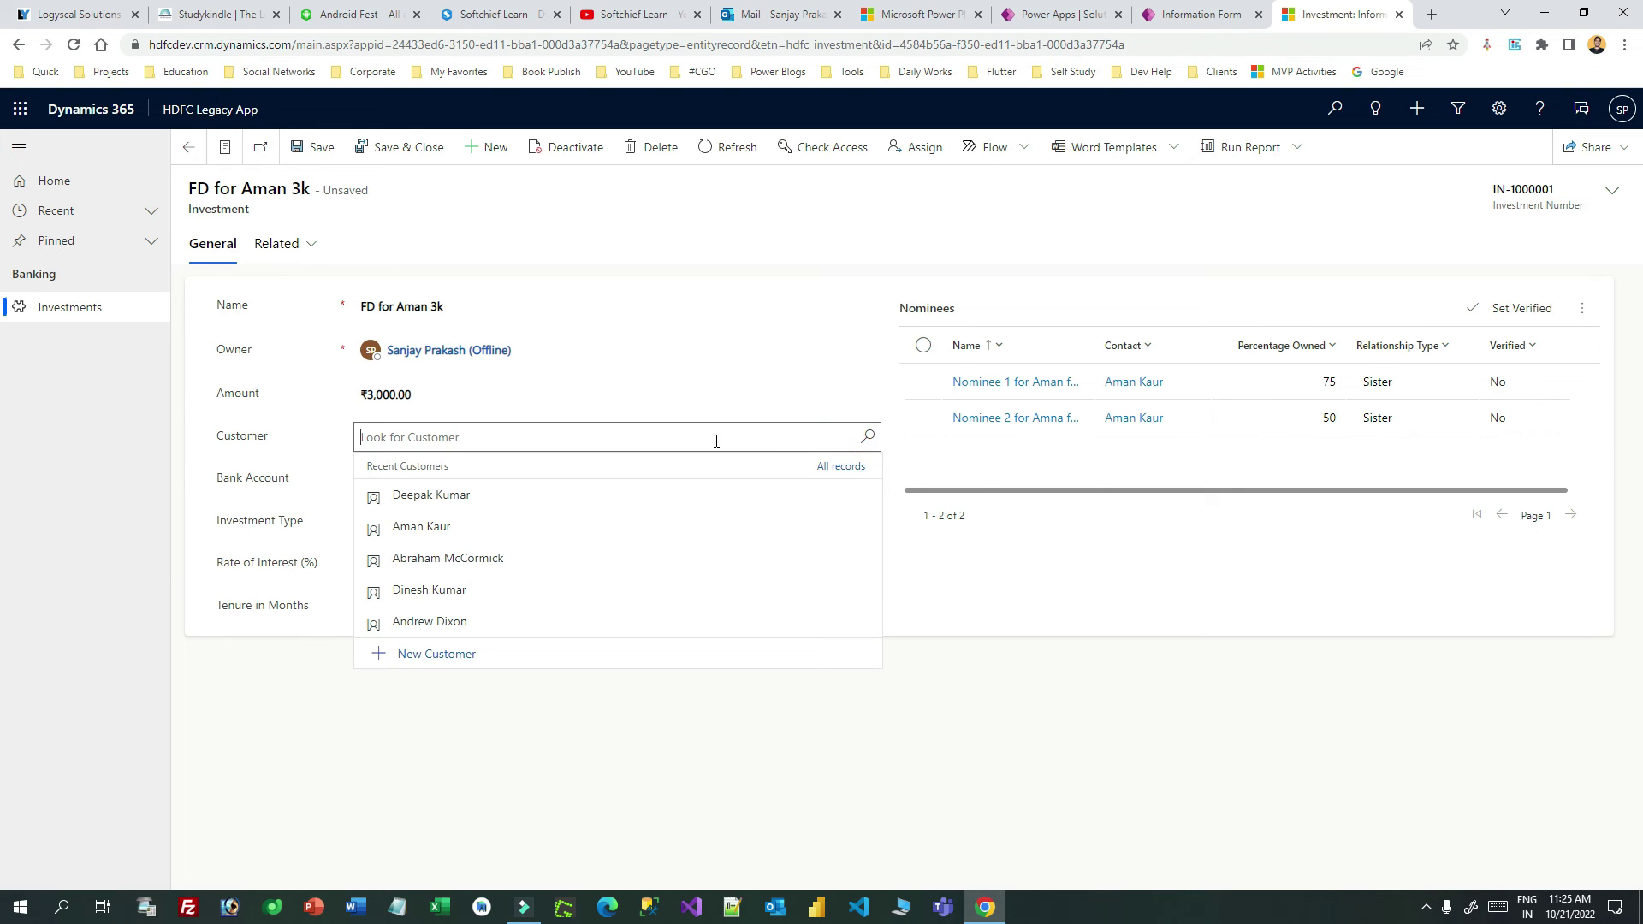
{"action": "left_click", "coordinate": [469, 525]}
{"action": "left_click", "coordinate": [535, 481]}
{"action": "left_click", "coordinate": [868, 484]}
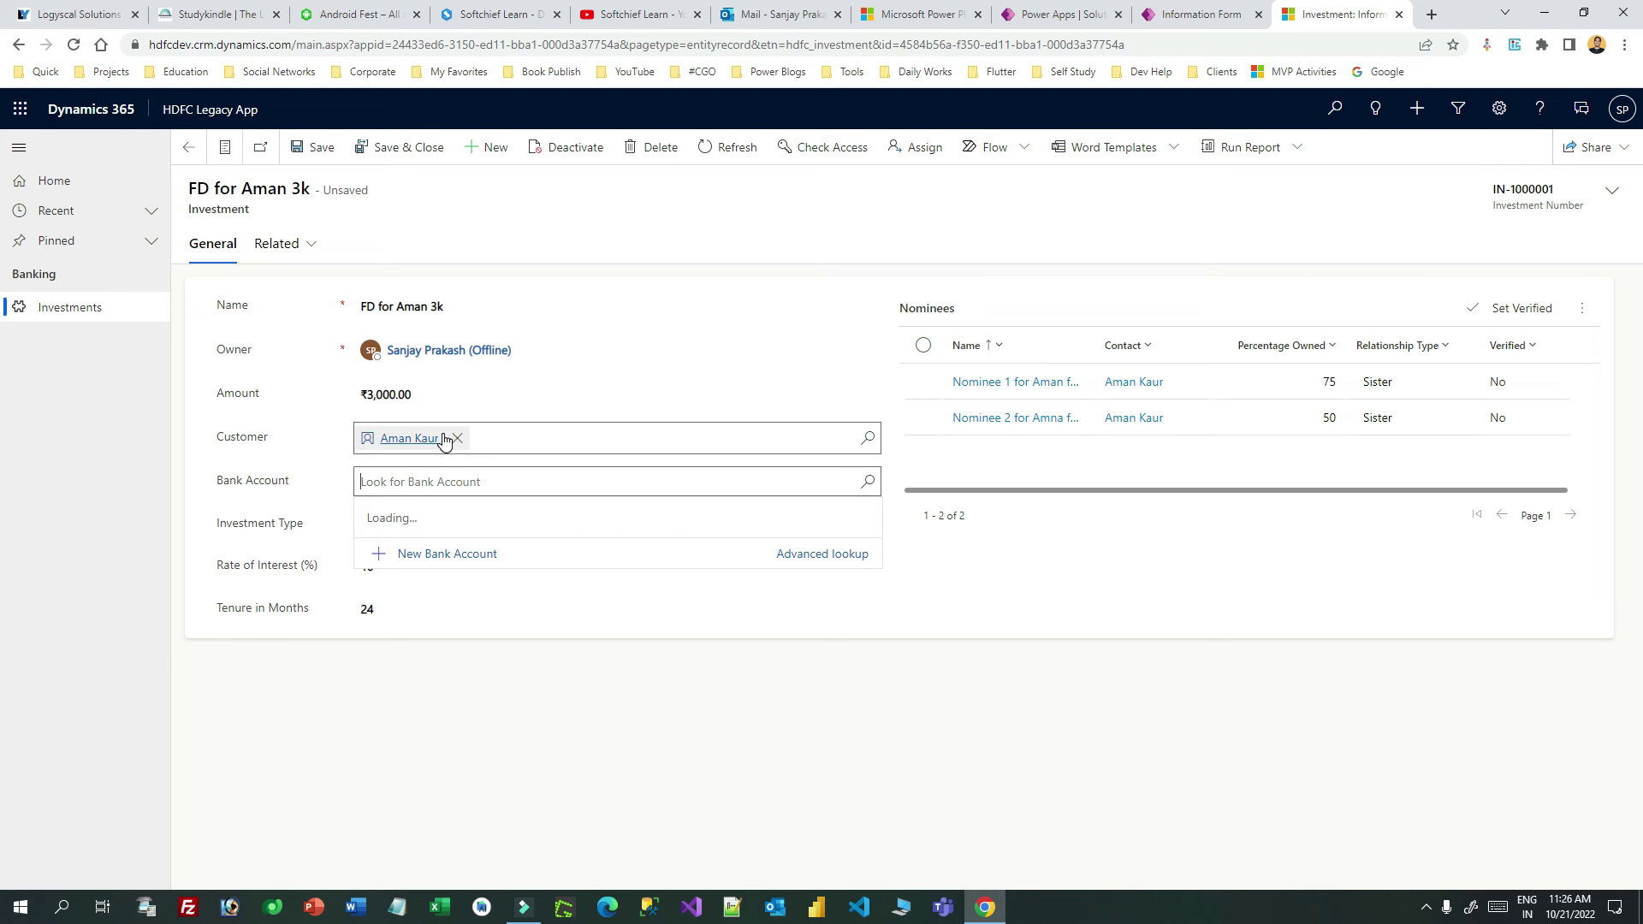
{"action": "left_click", "coordinate": [833, 474]}
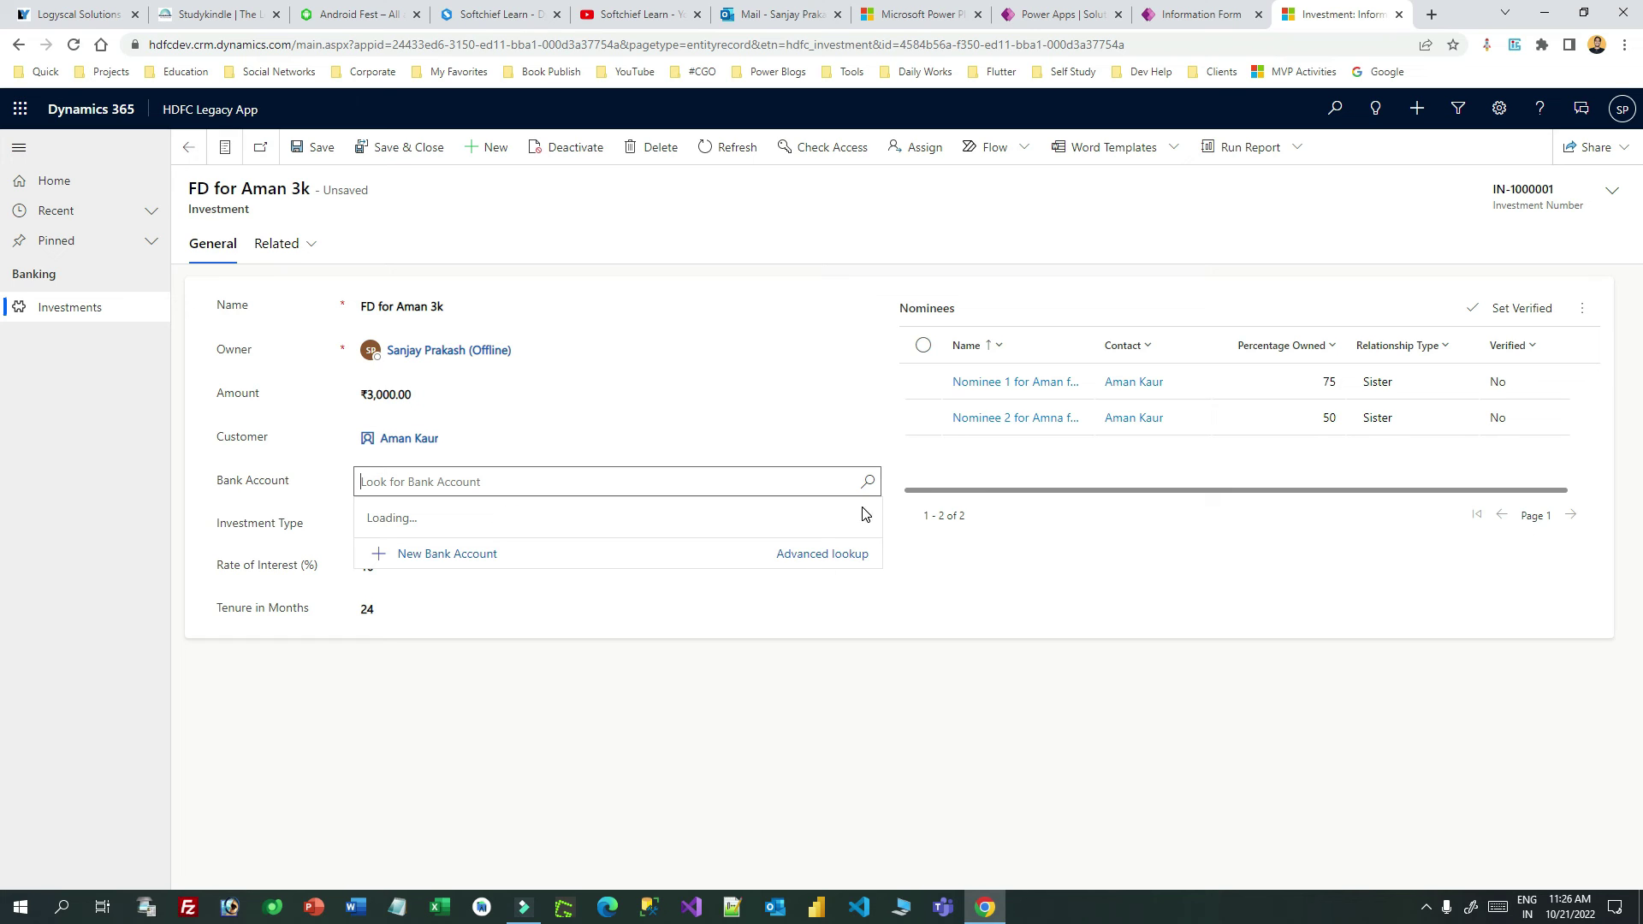
{"action": "left_click", "coordinate": [835, 554]}
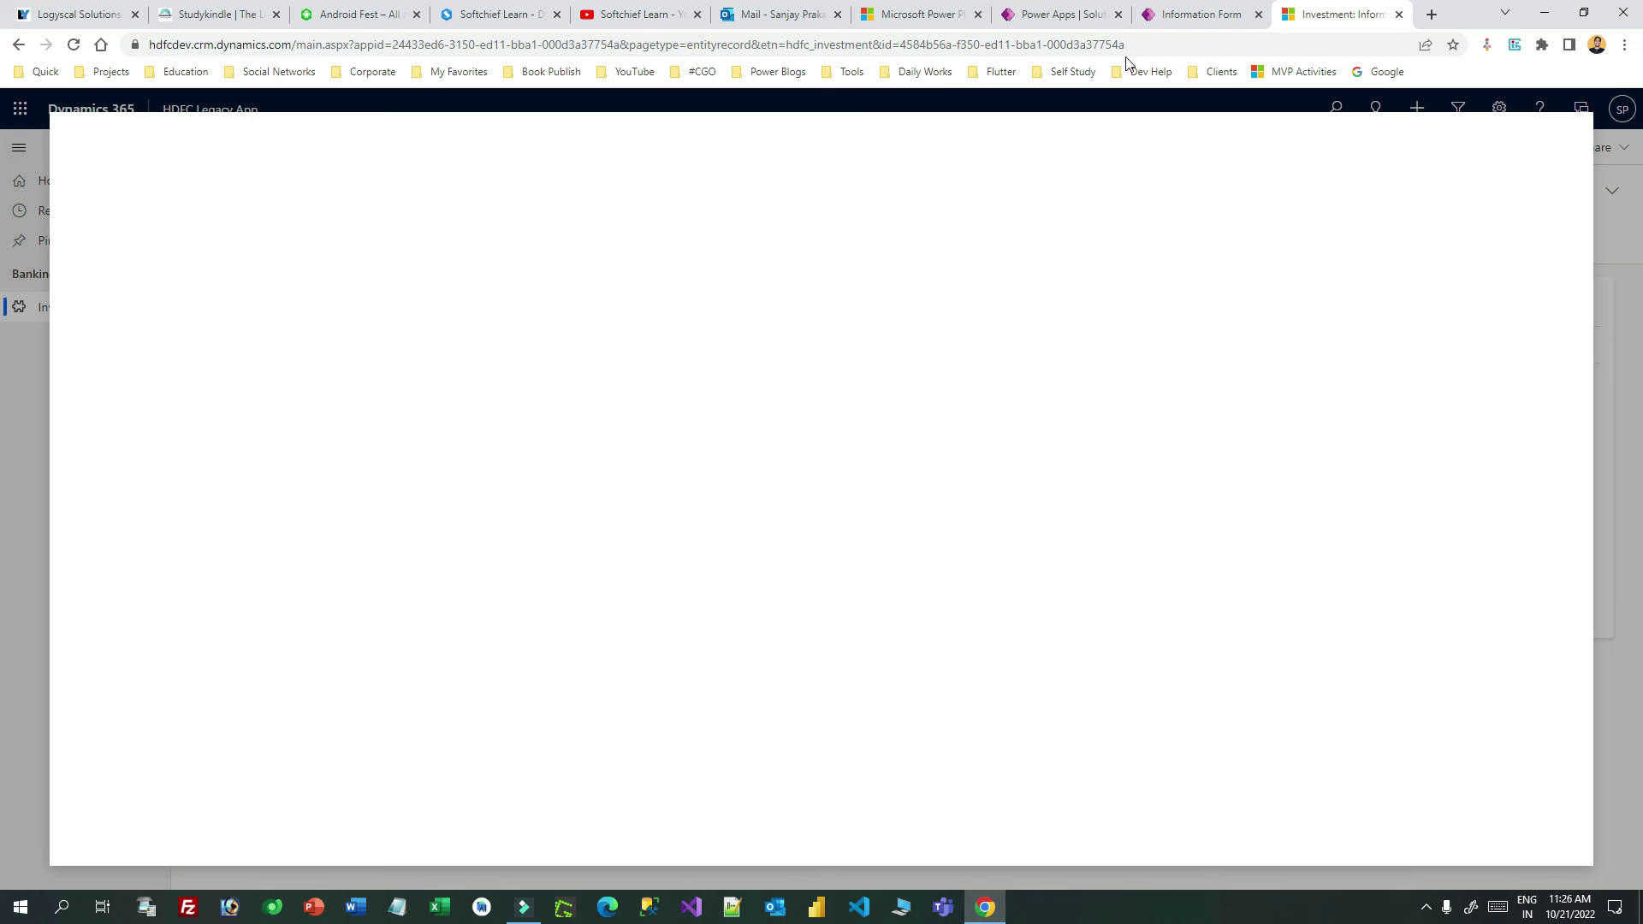
Step: After checking the Power Apps form editor and reloading, pick the customer's saving account as Bank Account
{"action": "left_click", "coordinate": [1174, 19]}
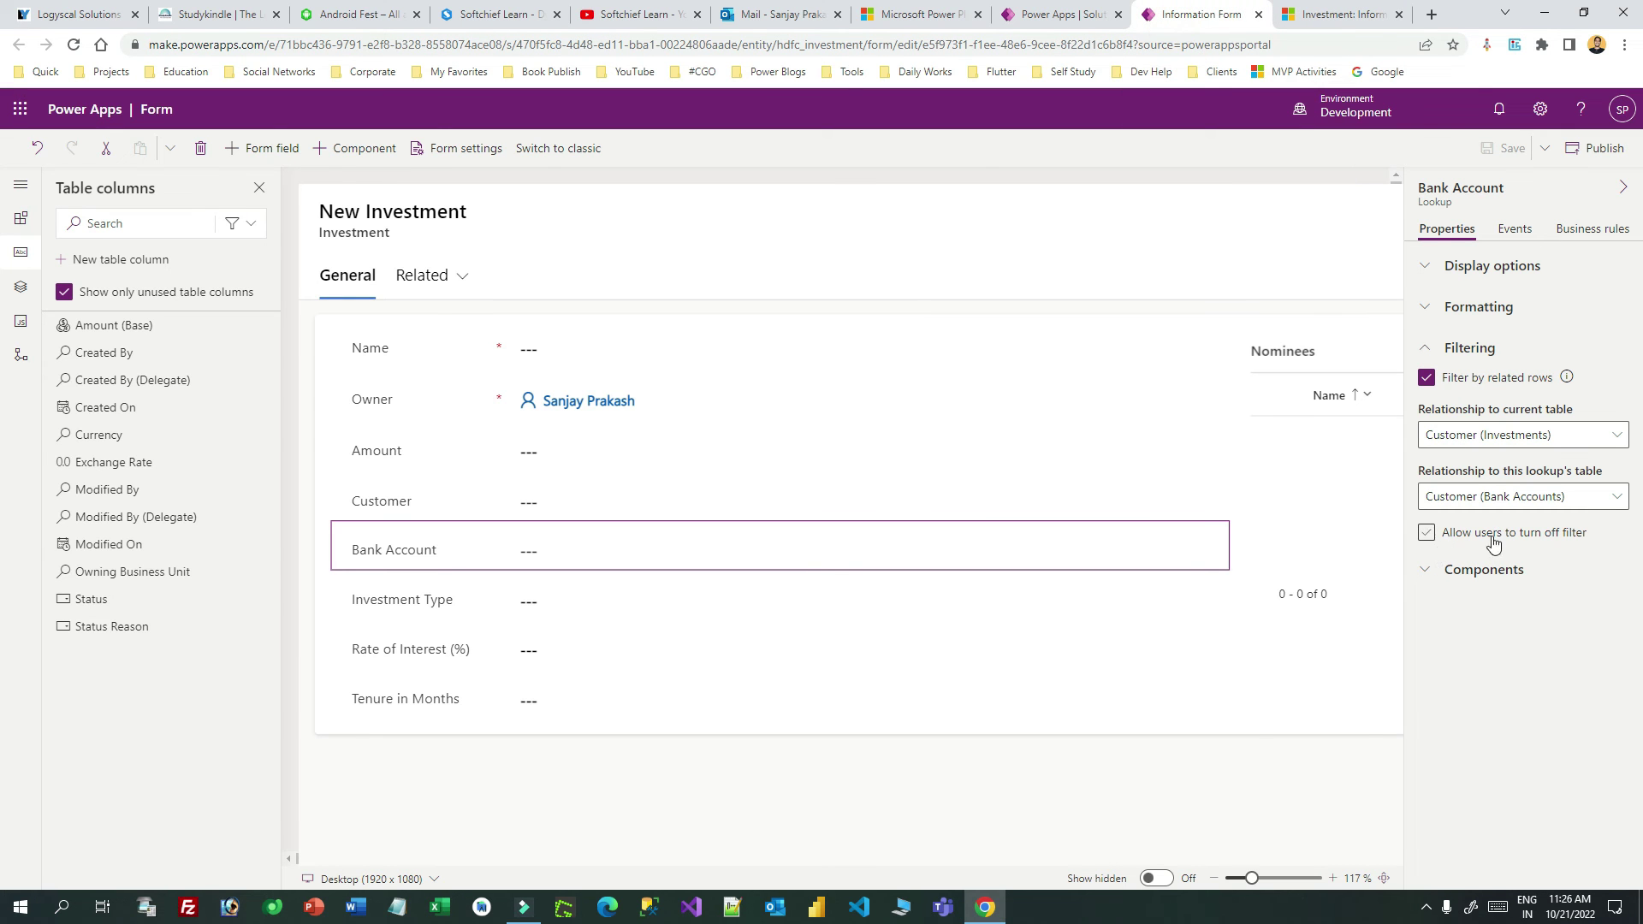
{"action": "left_click", "coordinate": [1358, 18]}
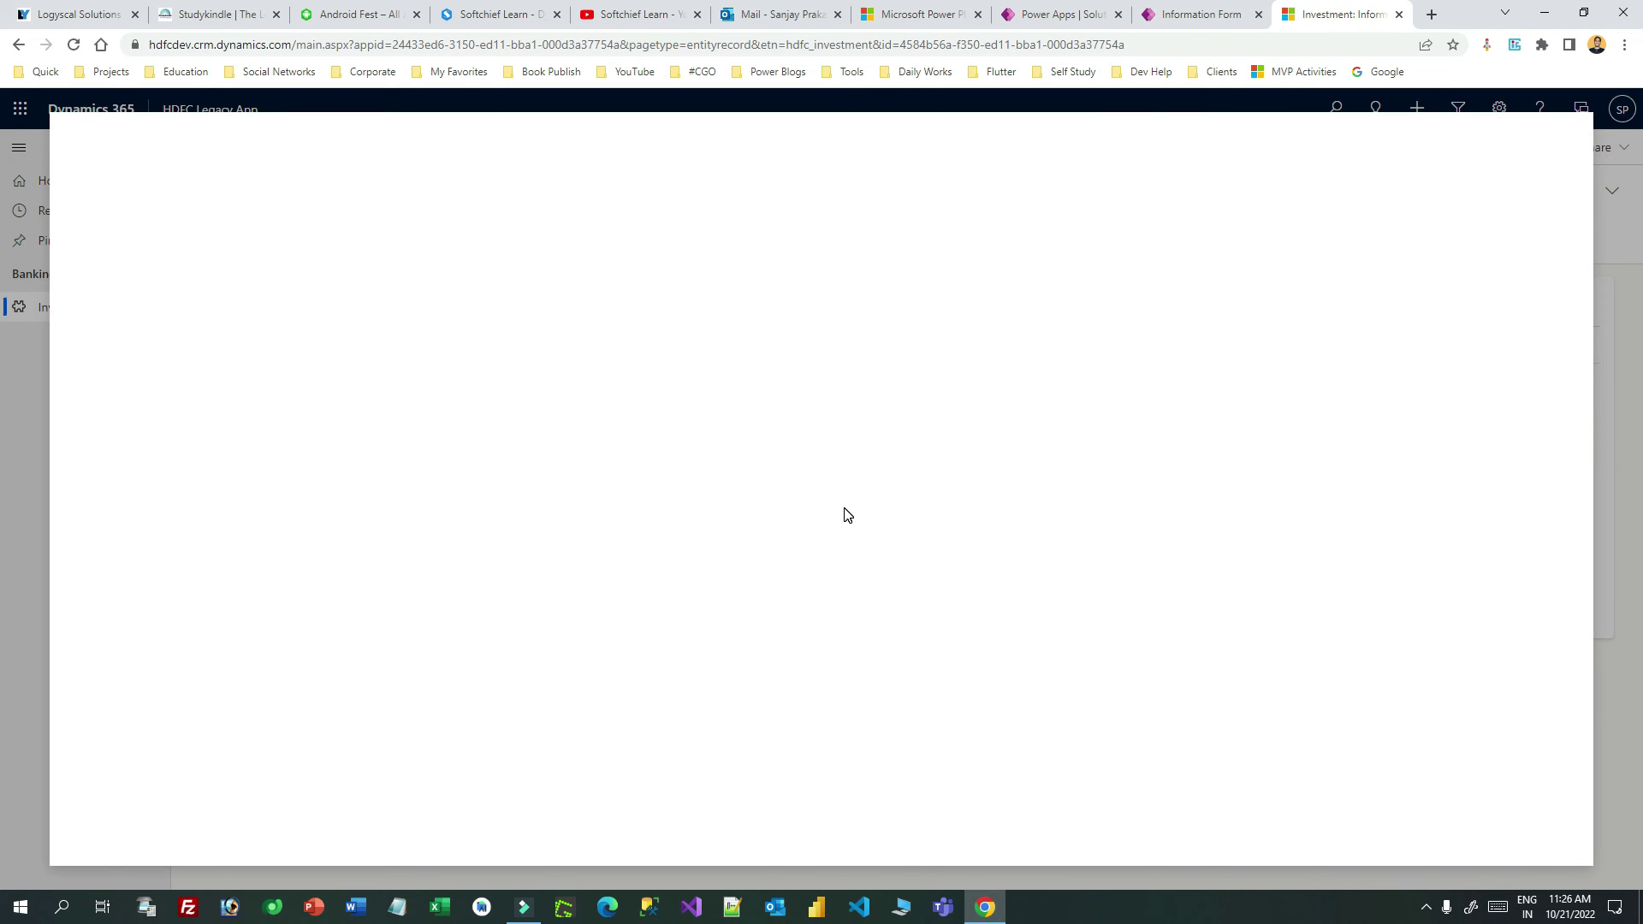
{"action": "key", "text": "F5"}
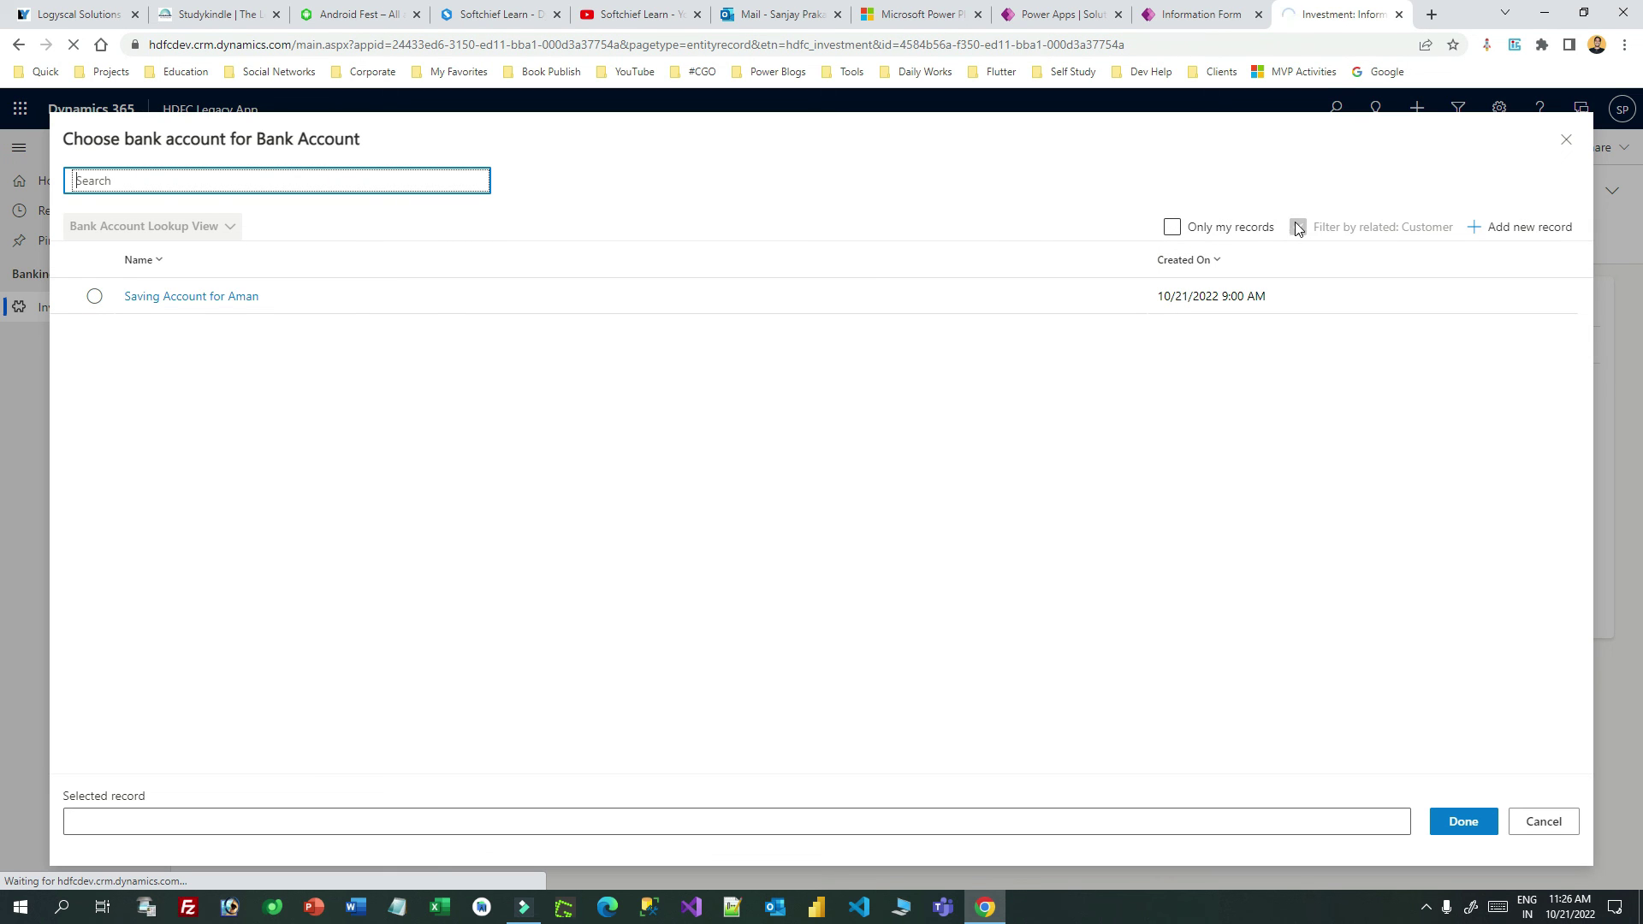
{"action": "left_click", "coordinate": [97, 297]}
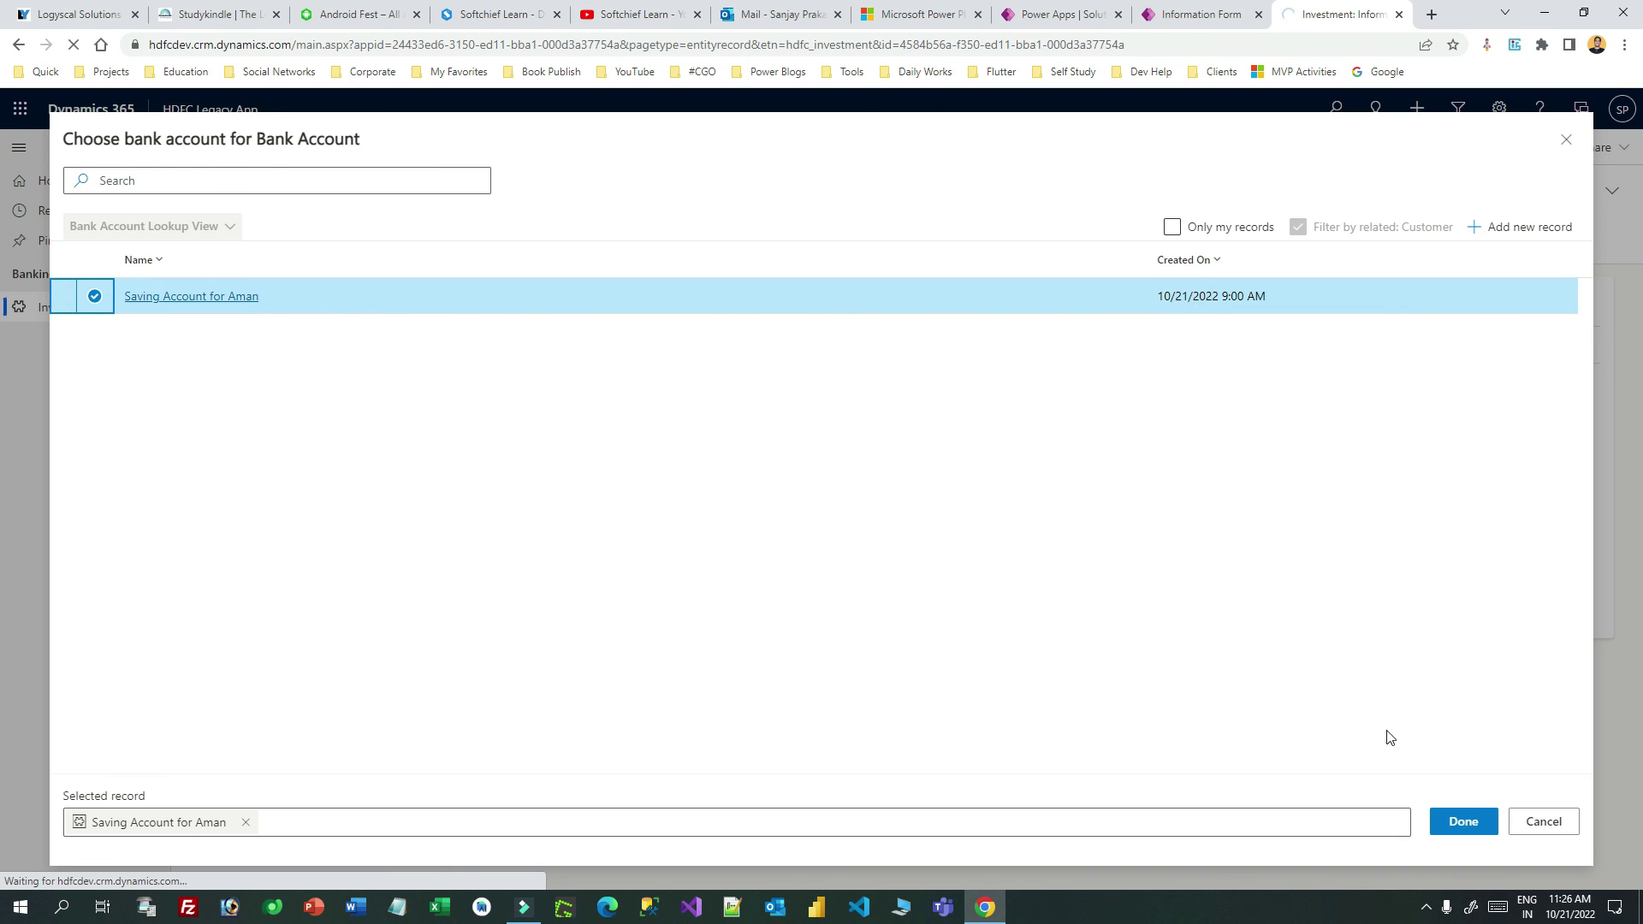
{"action": "left_click", "coordinate": [1451, 826]}
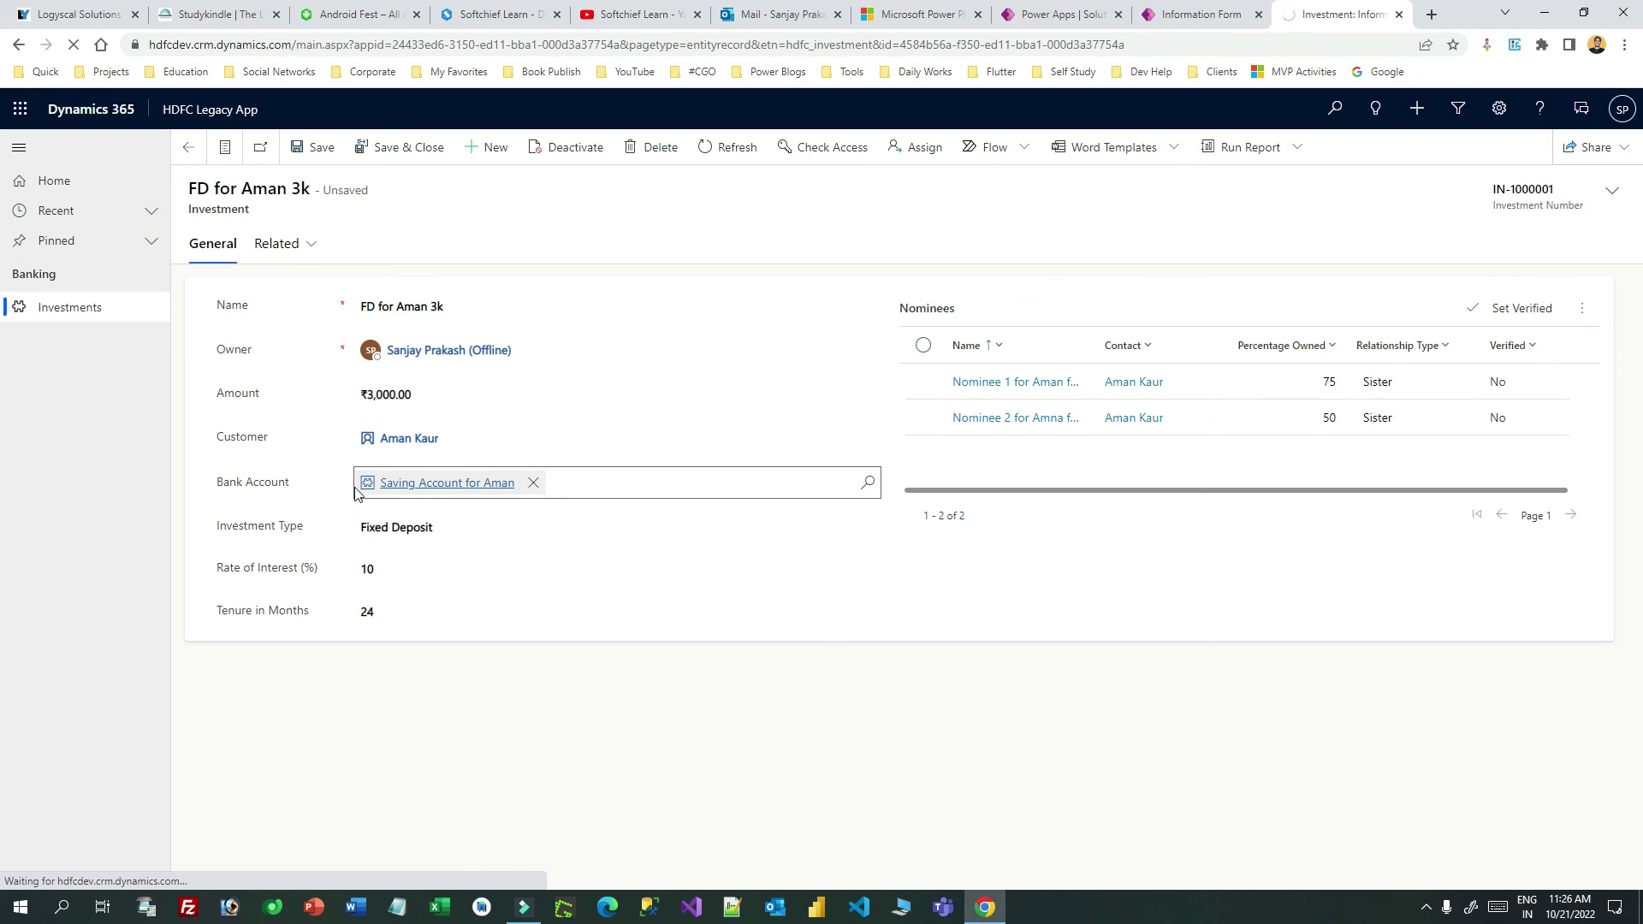
Step: Clear Bank Account, switch Customer to the other customer, and list that customer's bank accounts
{"action": "left_click", "coordinate": [869, 484]}
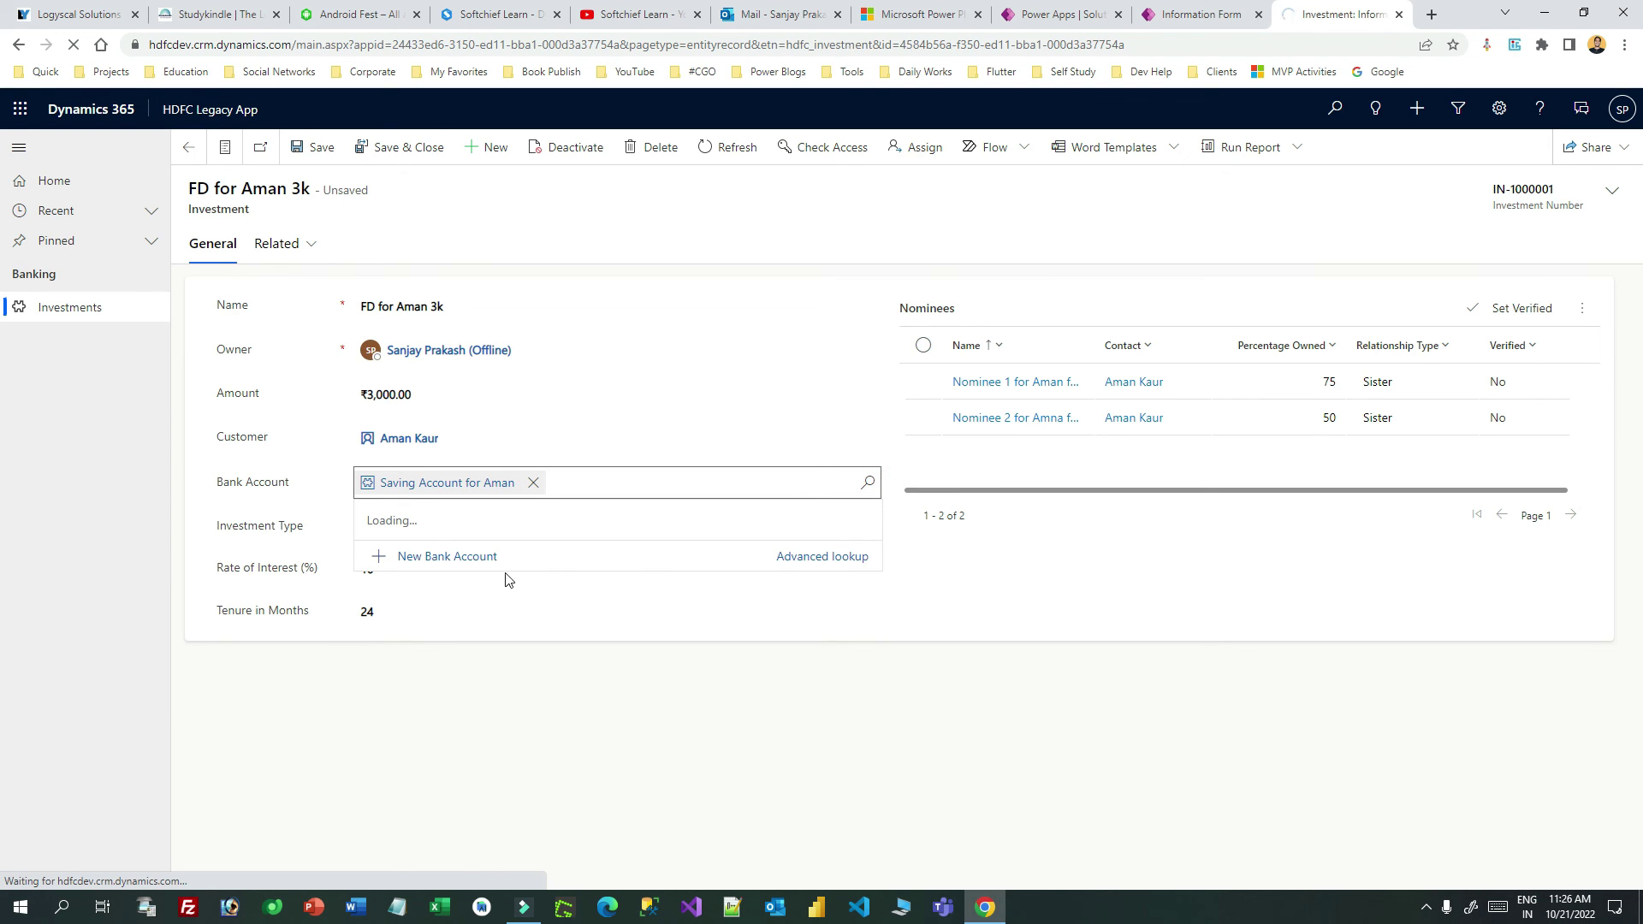
{"action": "left_click", "coordinate": [533, 482]}
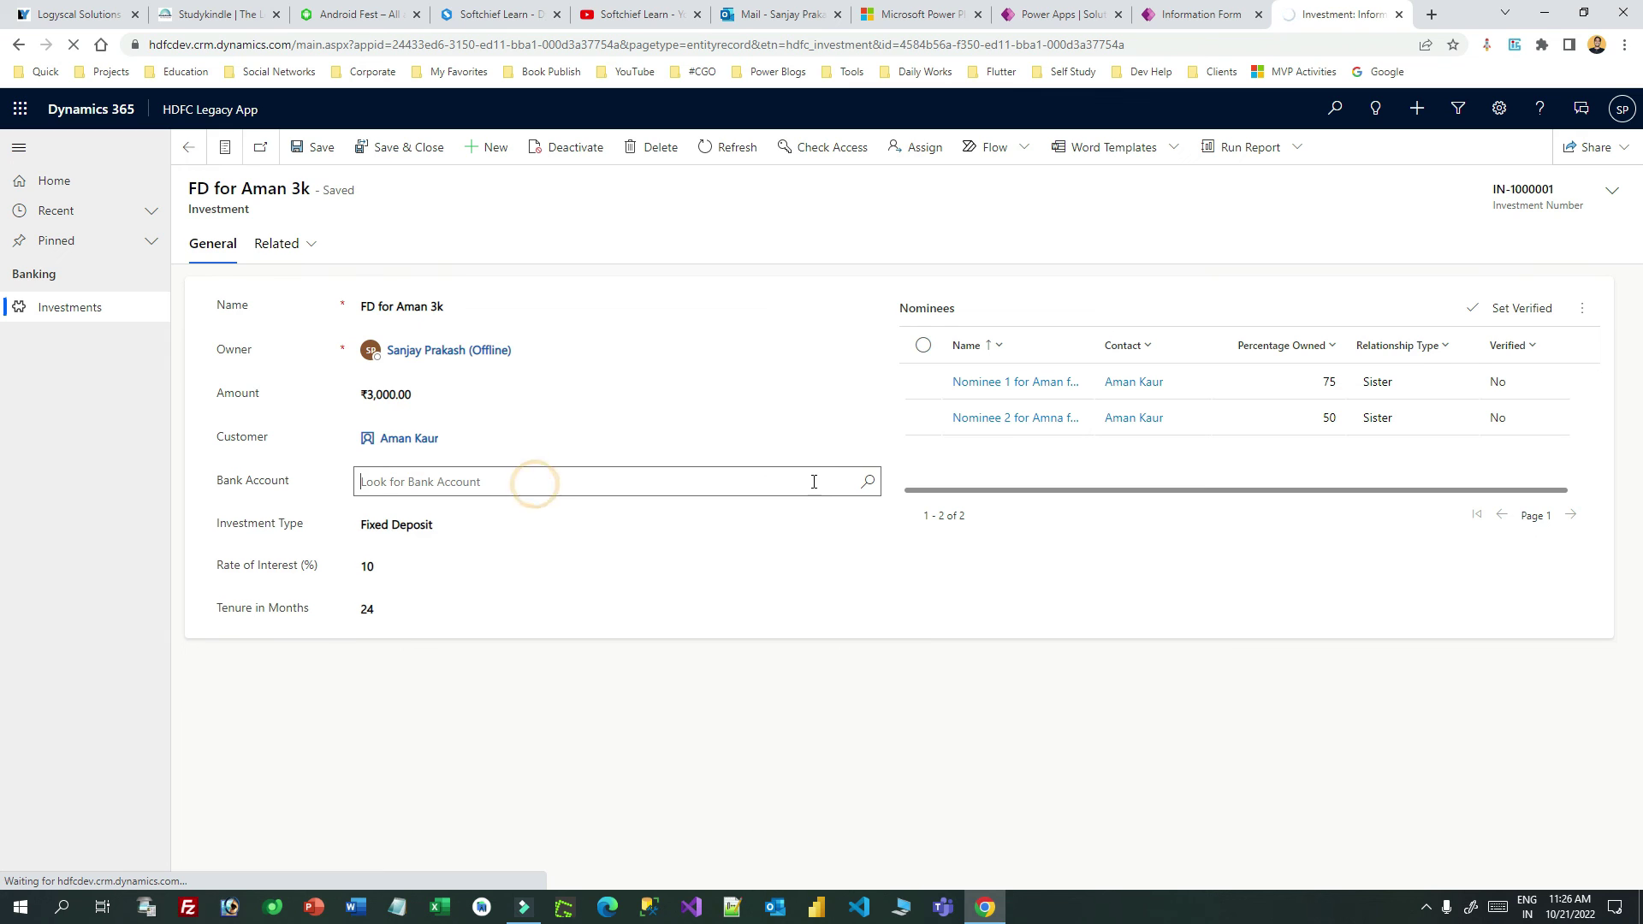
{"action": "left_click", "coordinate": [457, 438]}
{"action": "left_click", "coordinate": [513, 436]}
{"action": "type", "text": "dee"}
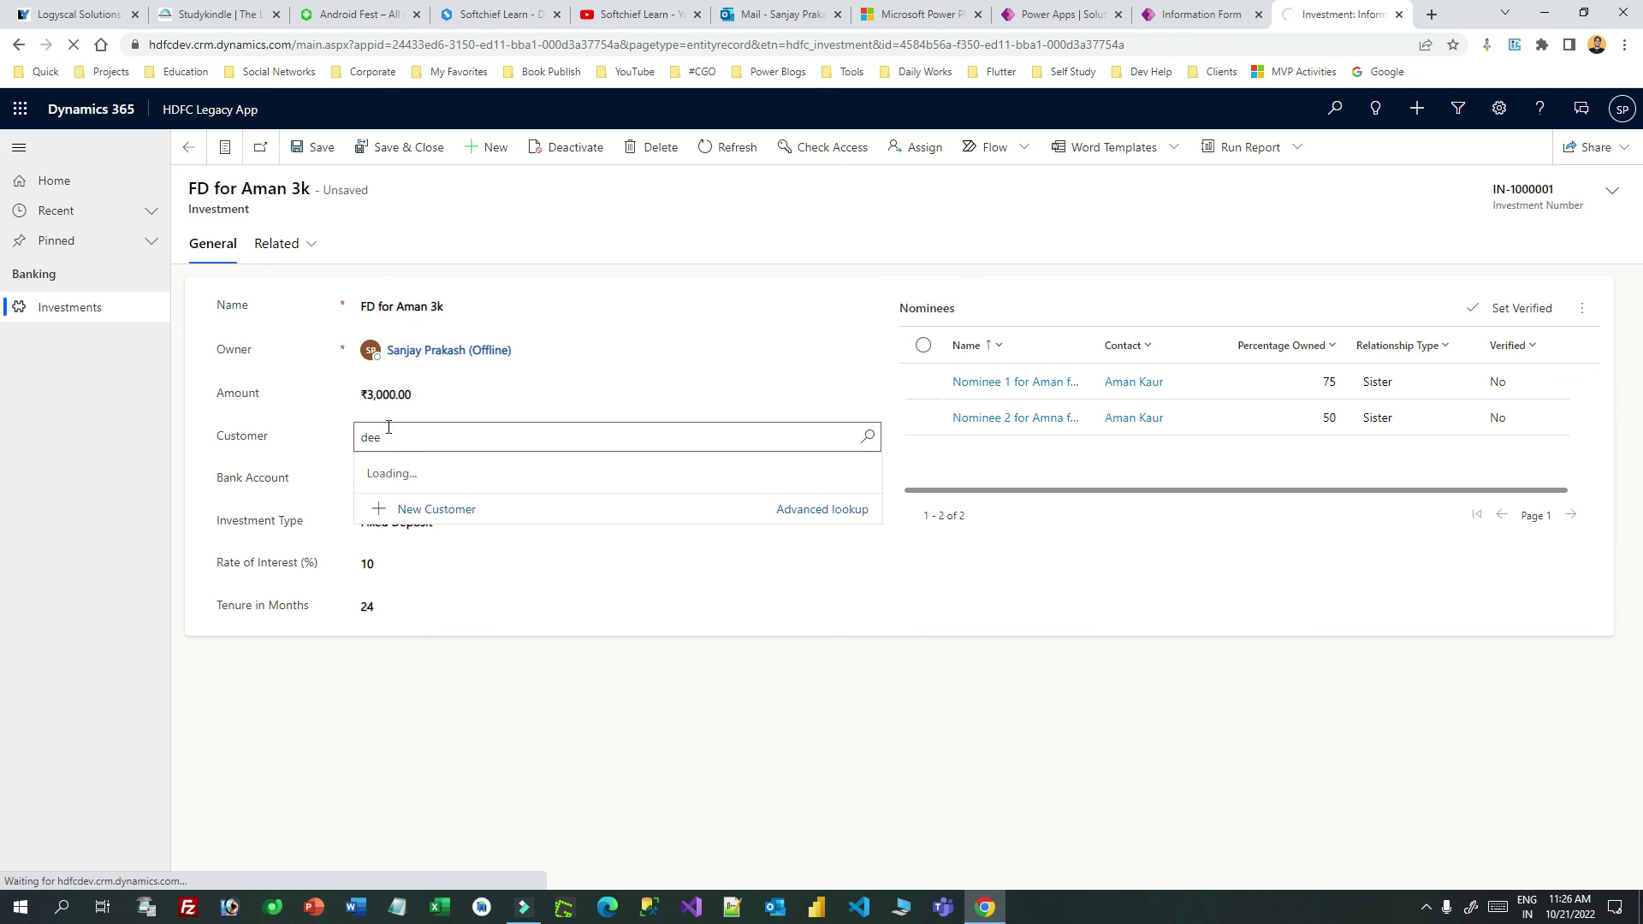
{"action": "left_click", "coordinate": [427, 492]}
{"action": "left_click", "coordinate": [870, 485]}
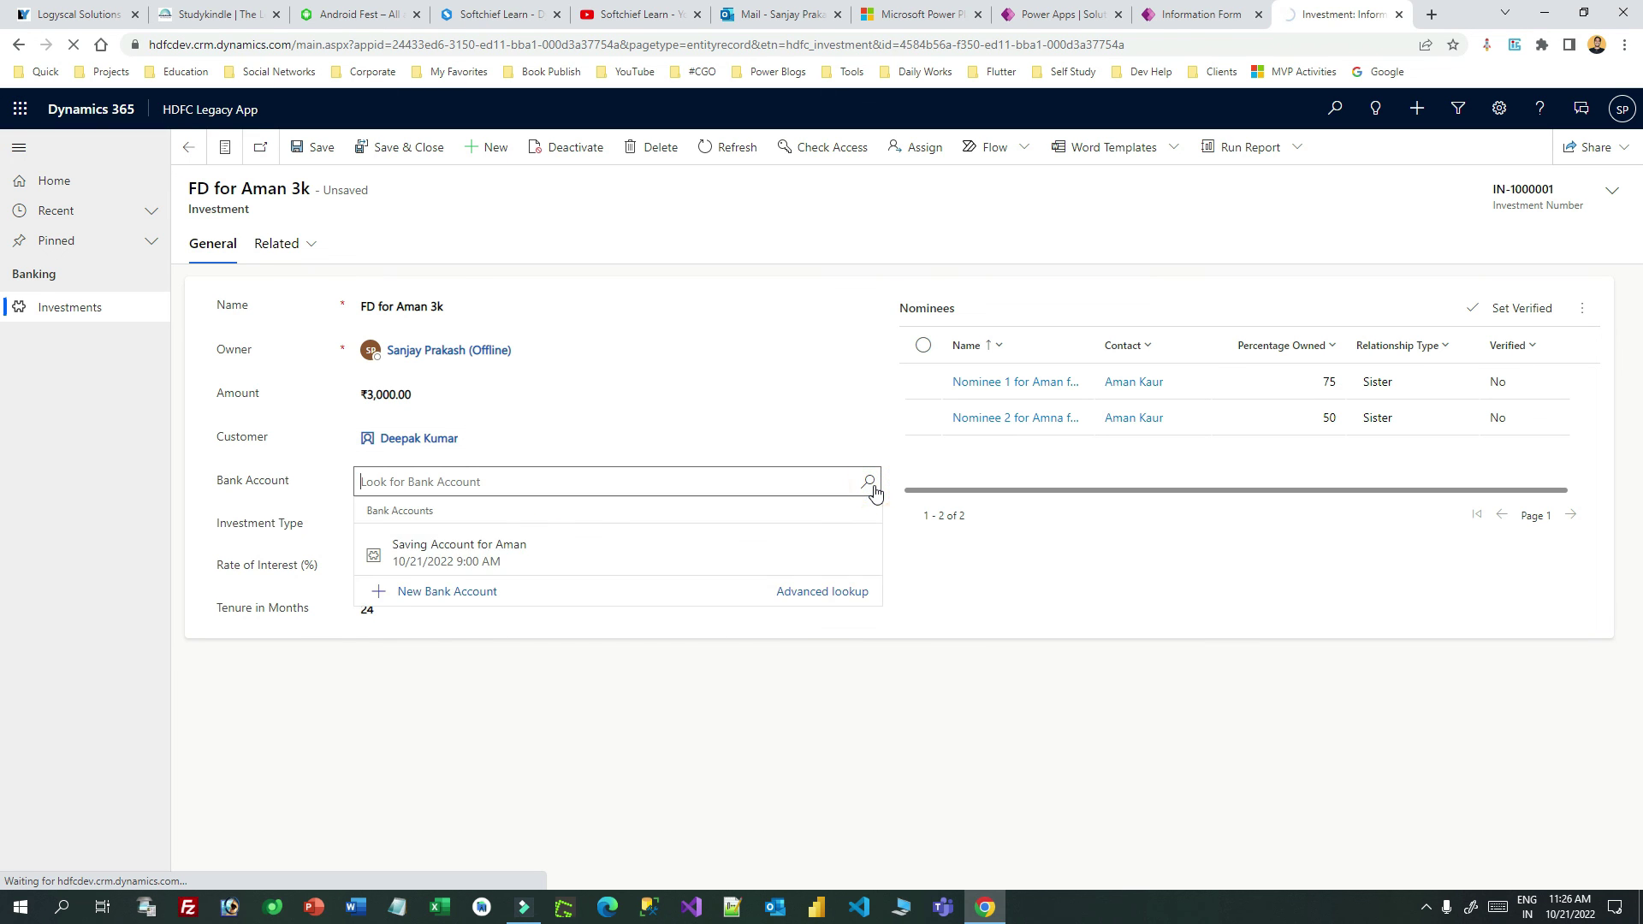
Step: Switch Customer back to the original customer, review its bank accounts, and leave Bank Account empty
{"action": "left_click", "coordinate": [481, 438]}
{"action": "left_click", "coordinate": [469, 524]}
{"action": "left_click", "coordinate": [715, 484]}
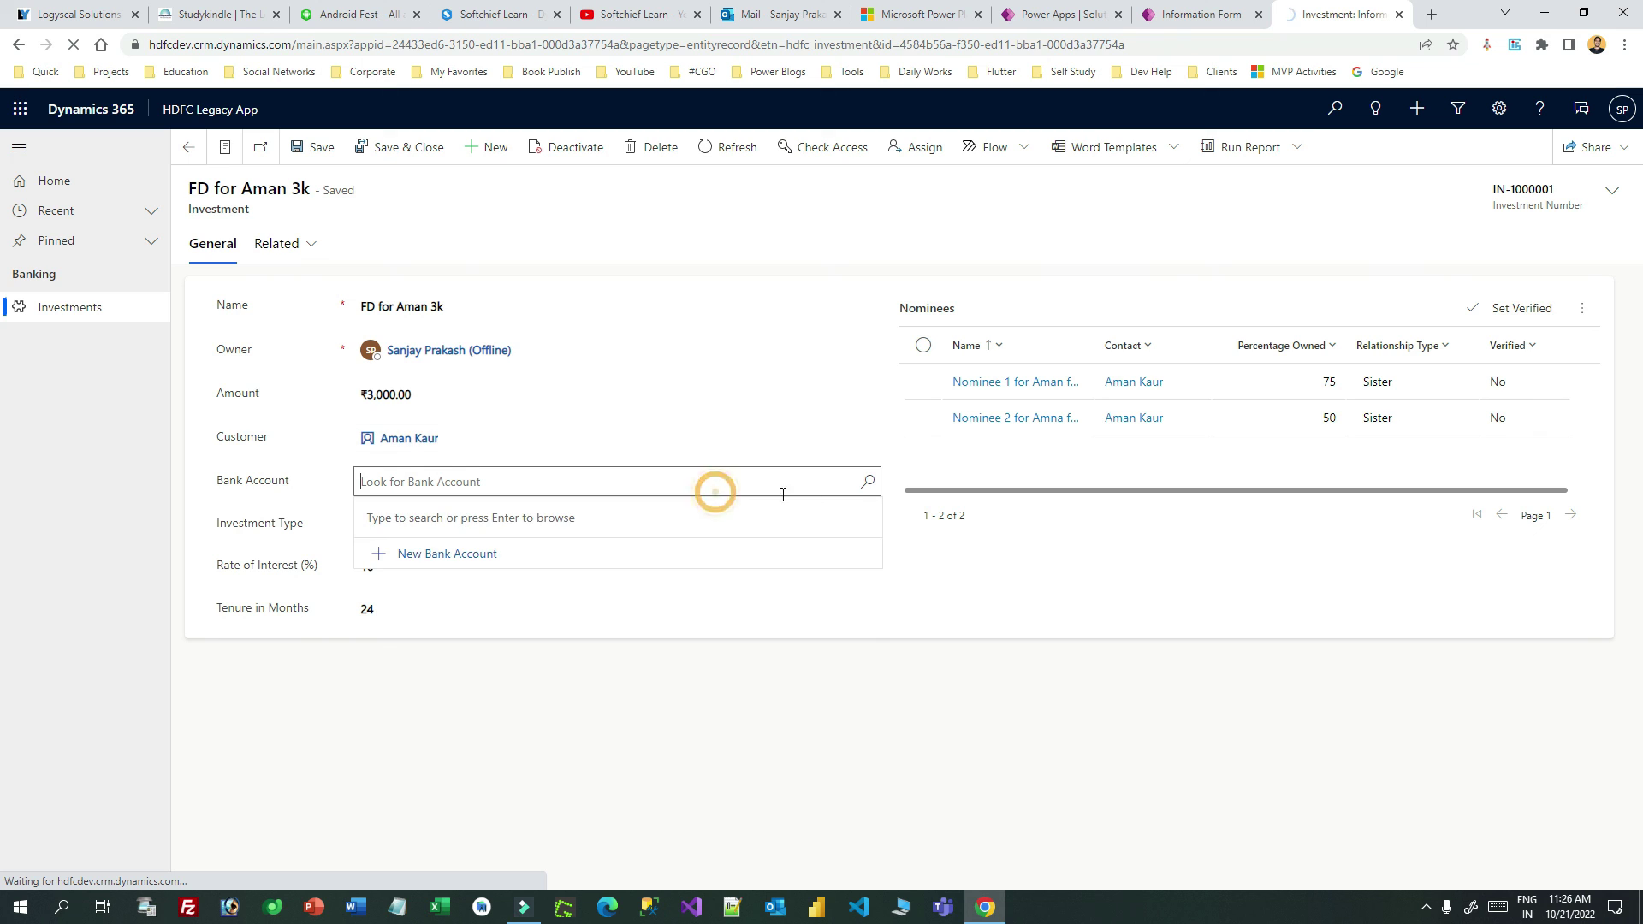
{"action": "left_click", "coordinate": [868, 482]}
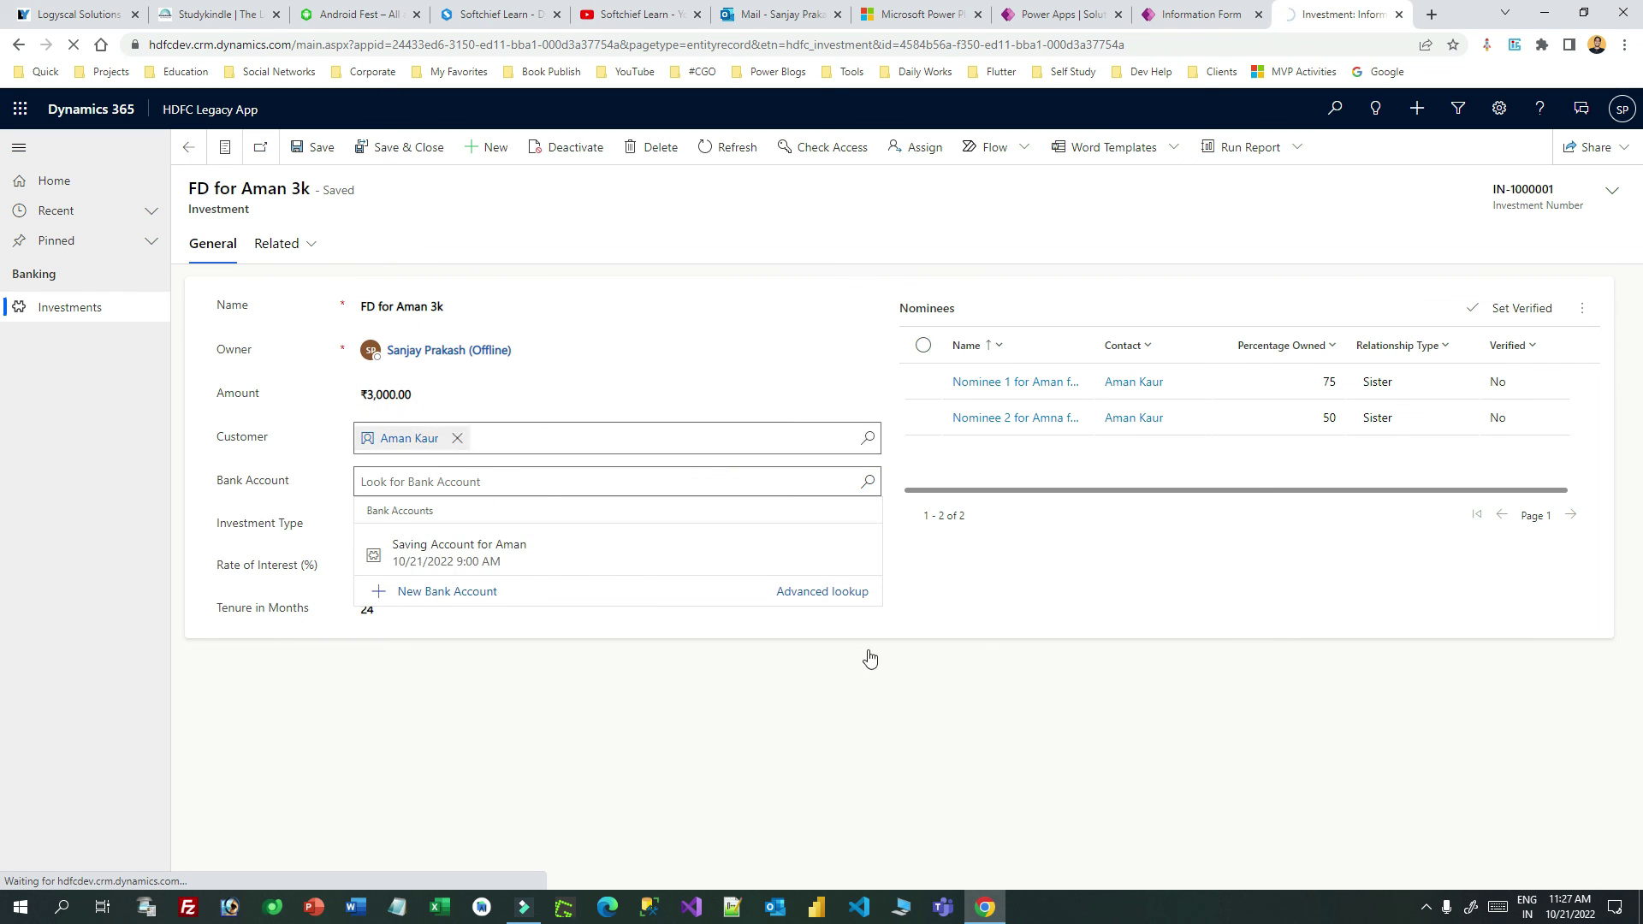
{"action": "left_click", "coordinate": [1077, 673]}
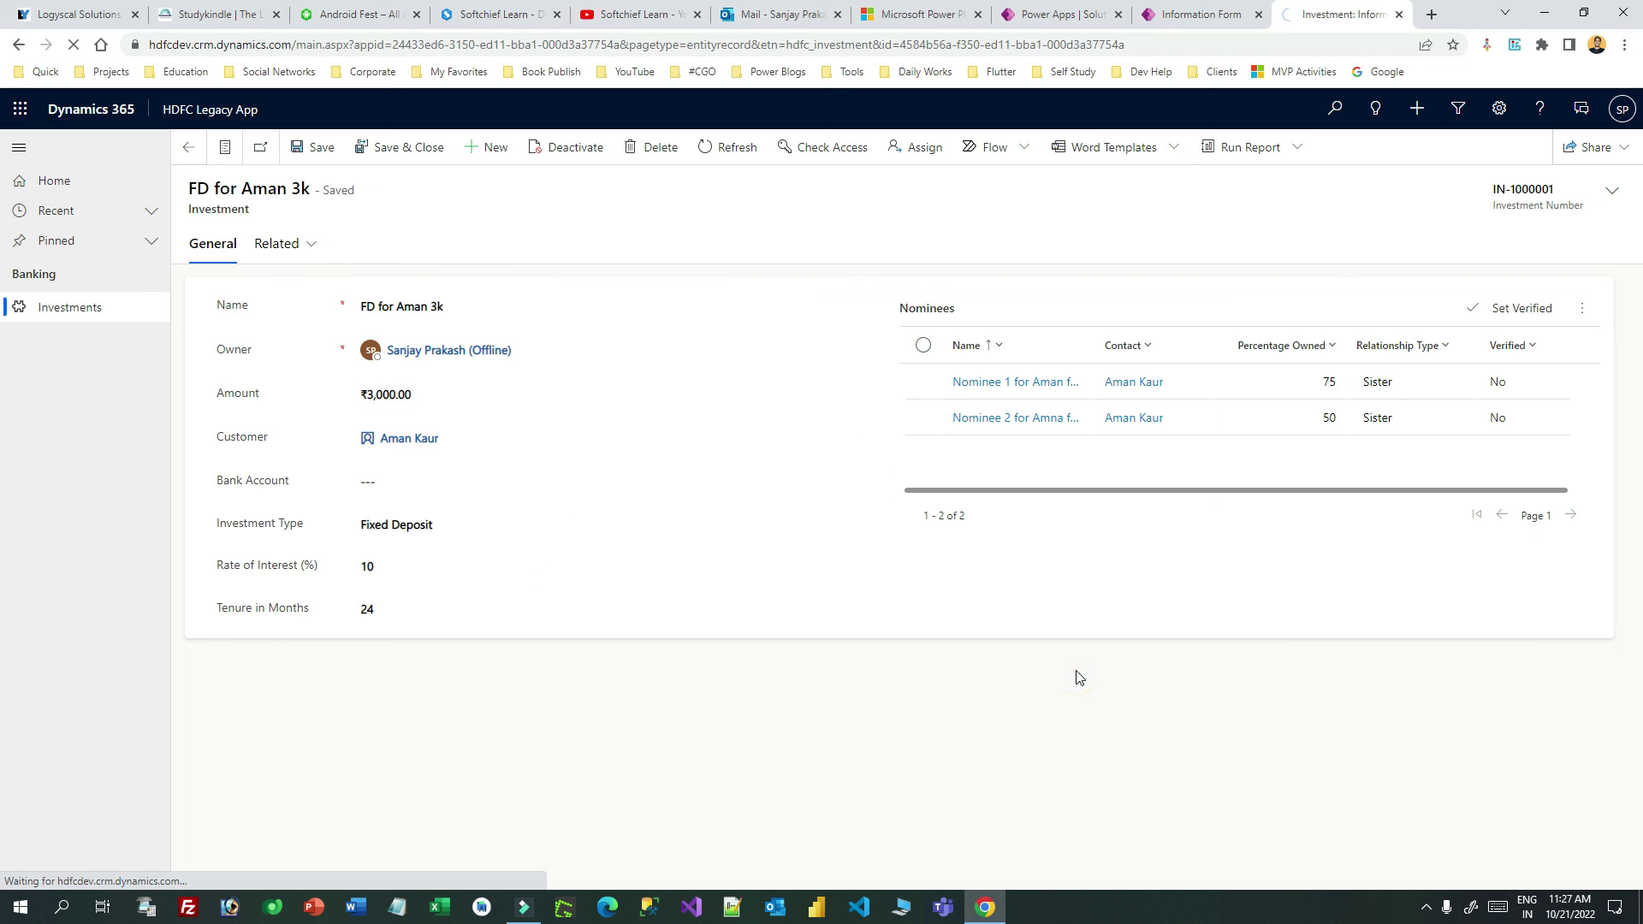